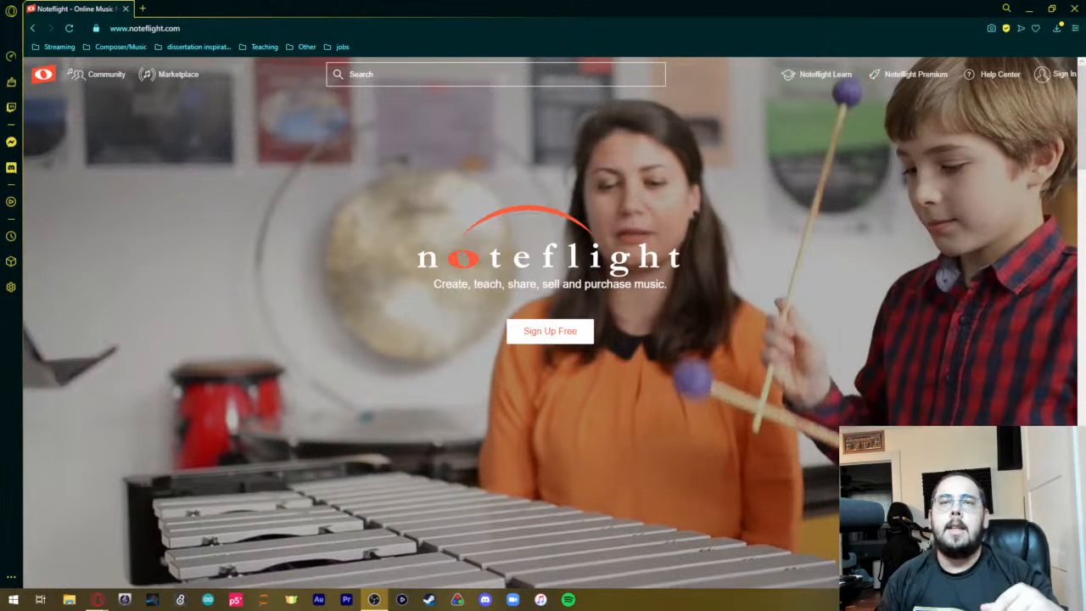
Launch the Mouse Highlight utility and minimise its settings window, keeping the pointer highlight active over the Noteflight home page.
click(441, 391)
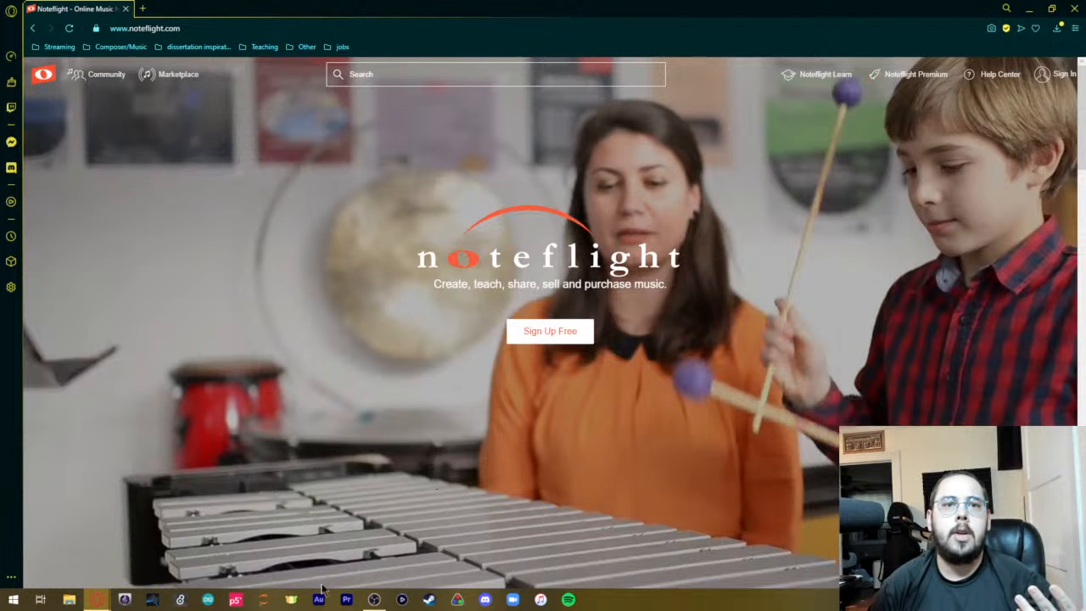
click(291, 600)
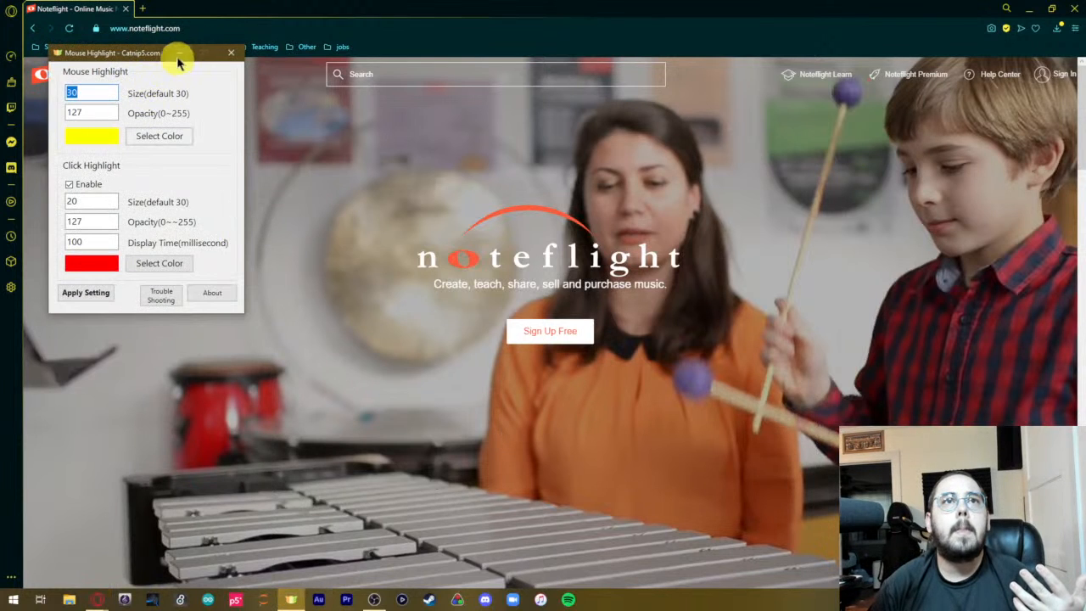
click(177, 55)
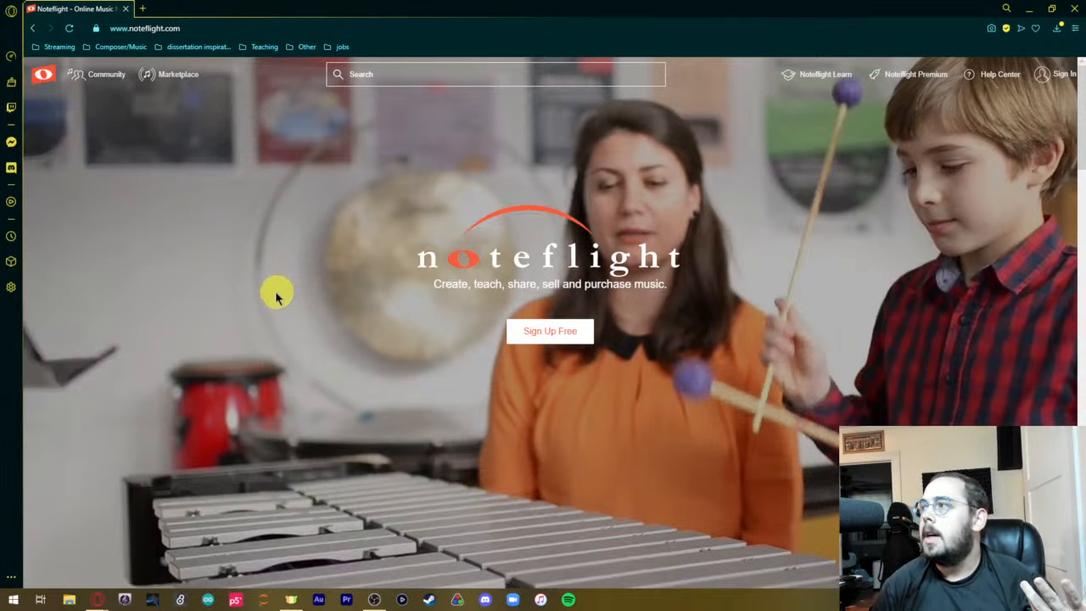
click(125, 601)
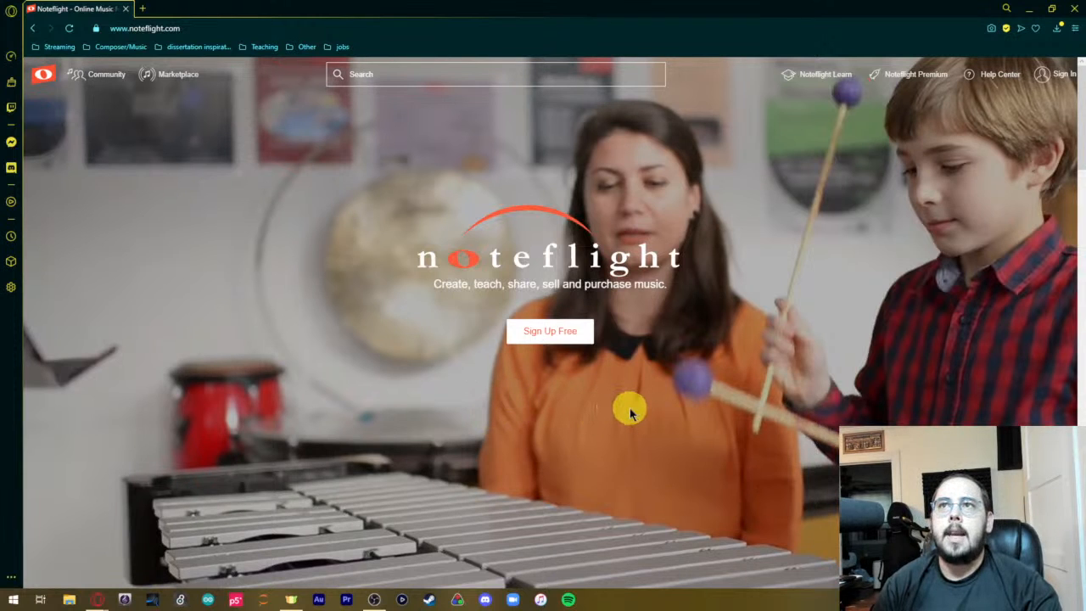
Look through the Noteflight home page from the score creation section to the Premium and Learn upgrade options.
scroll(630, 412, down, 2)
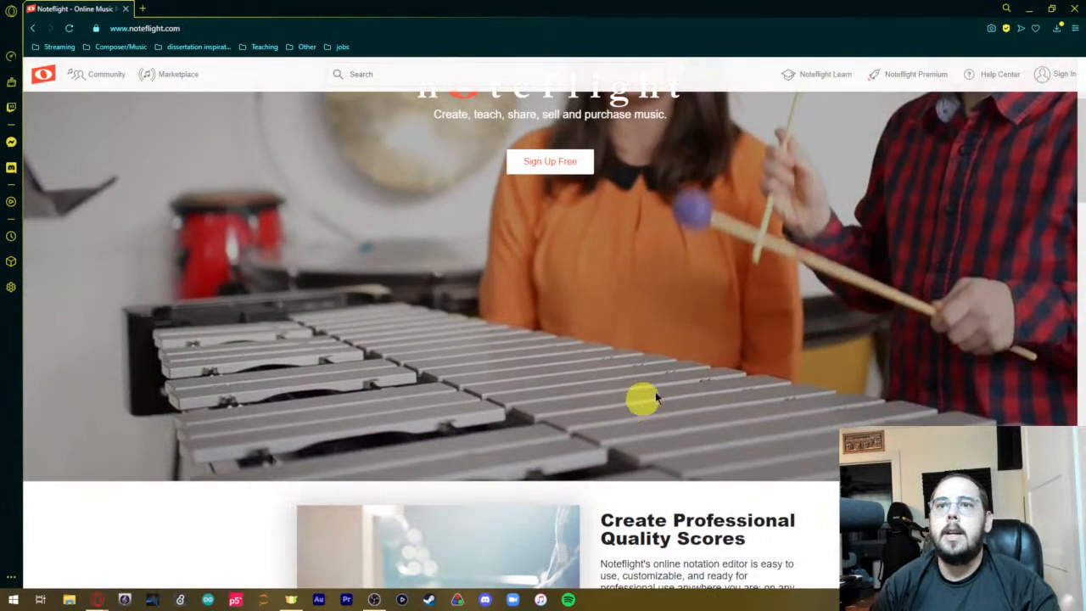
scroll(710, 378, down, 1)
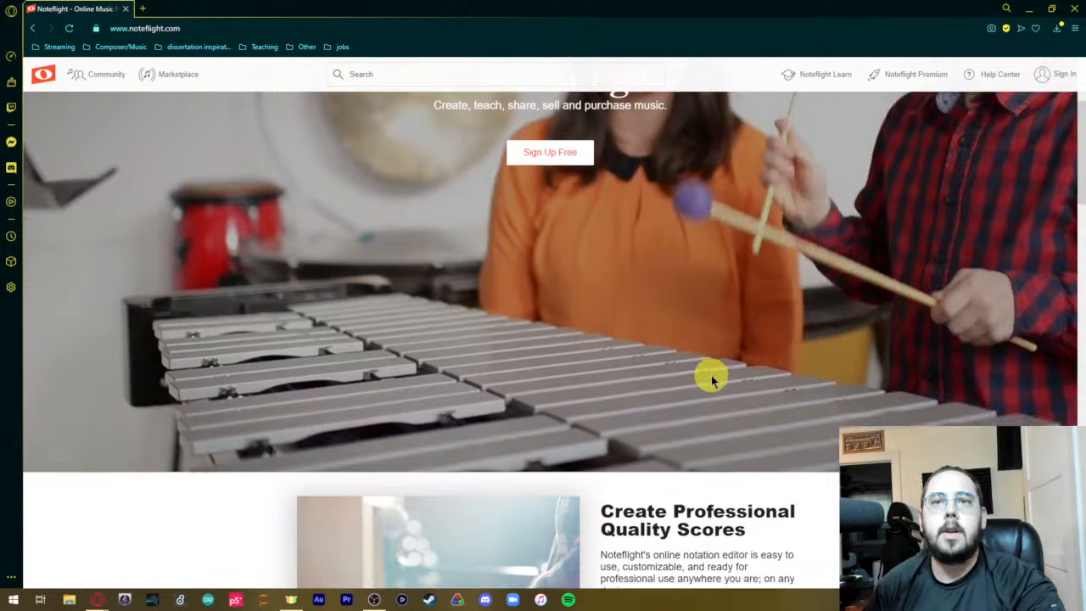
scroll(710, 382, down, 1)
scroll(722, 386, down, 1)
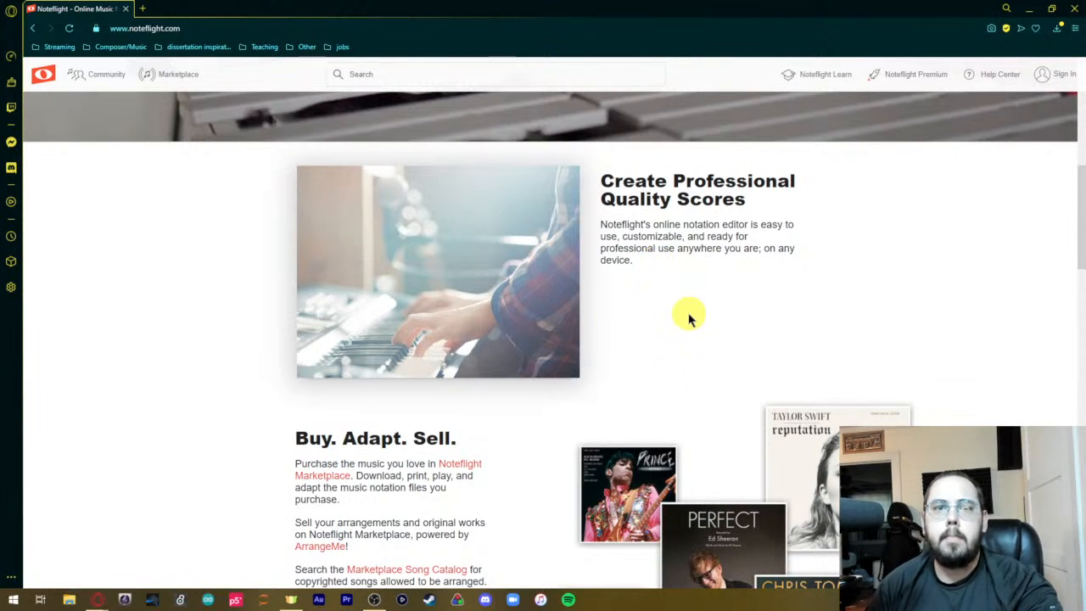
scroll(710, 334, down, 2)
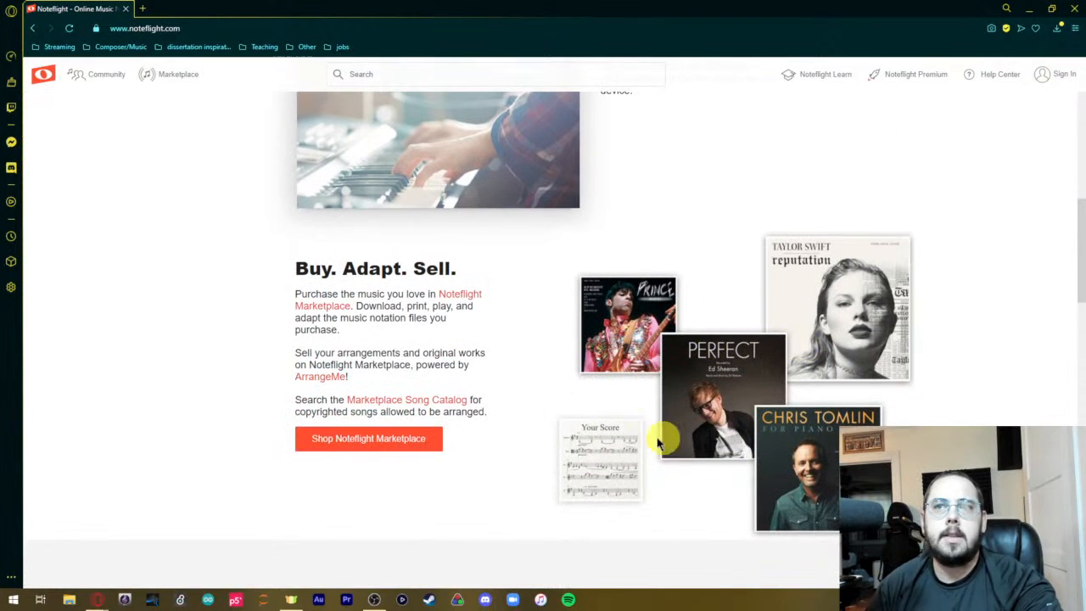
scroll(577, 414, down, 2)
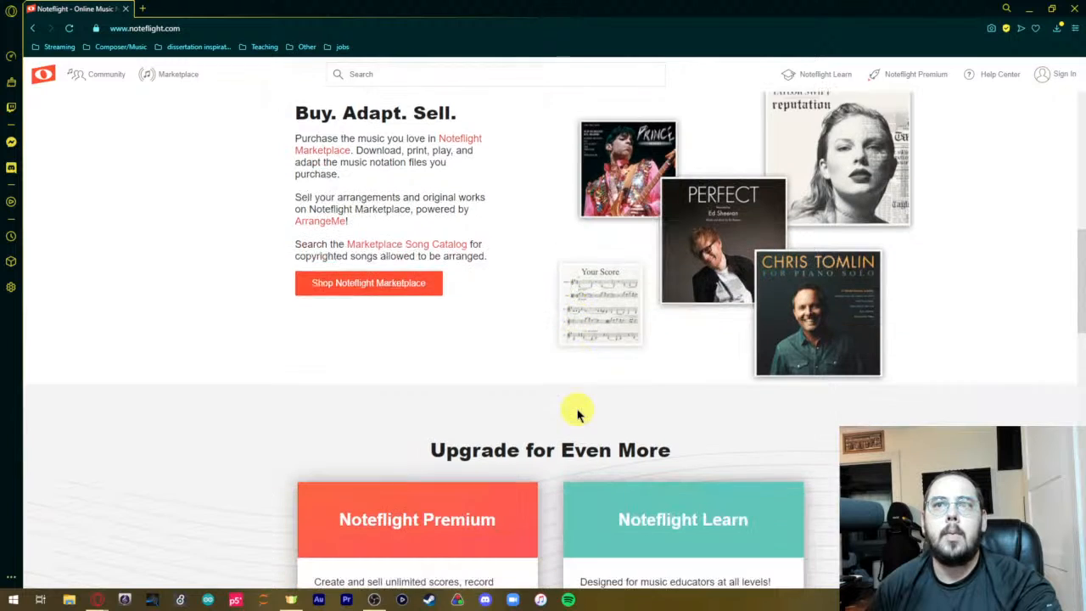
scroll(509, 340, down, 3)
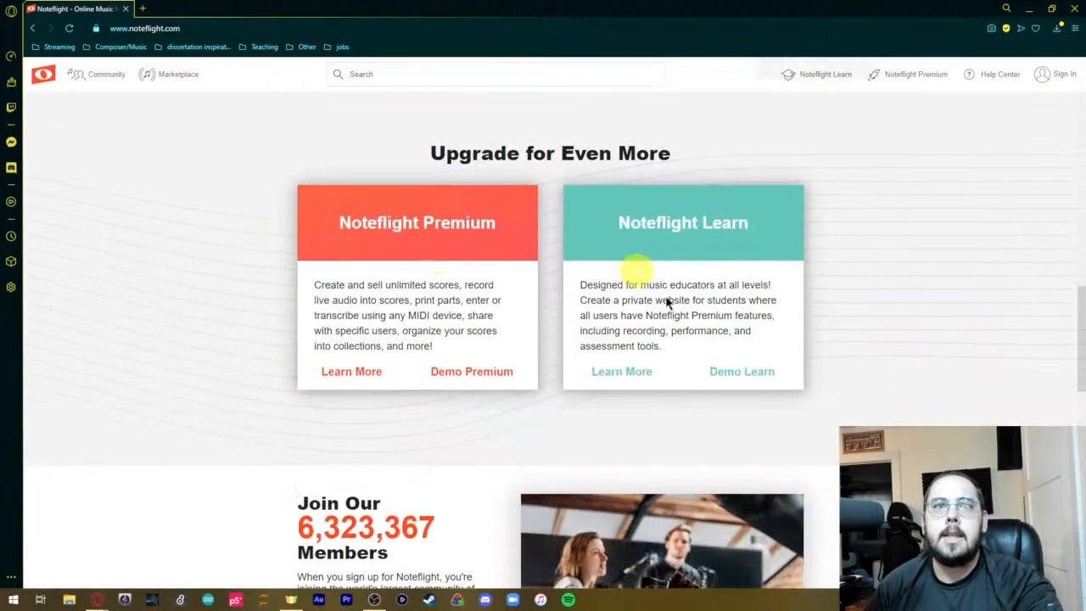
Open the Noteflight Premium Learn More page in a new tab and switch to it.
right_click(355, 373)
click(376, 382)
click(182, 10)
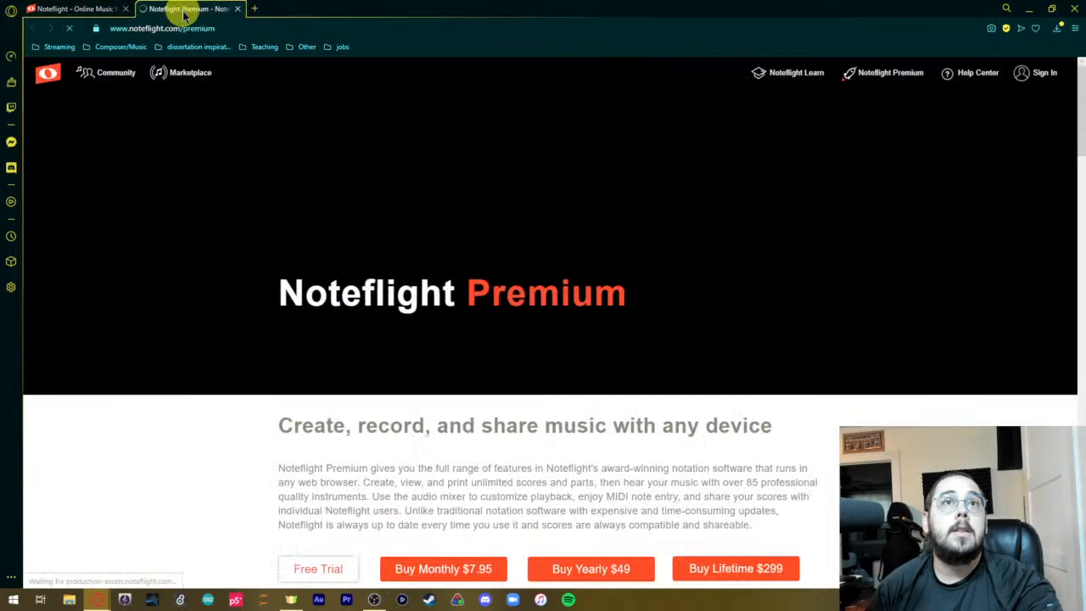
Examine the Noteflight Premium page's purchase options, selling and recording sections, feature list and pricing.
scroll(533, 303, down, 3)
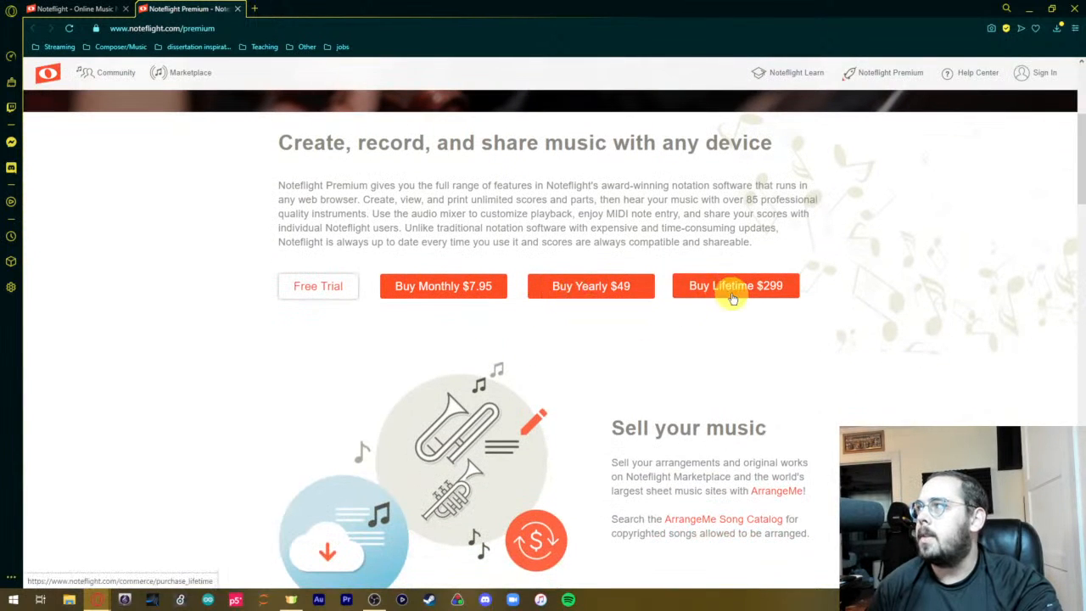
scroll(821, 441, down, 12)
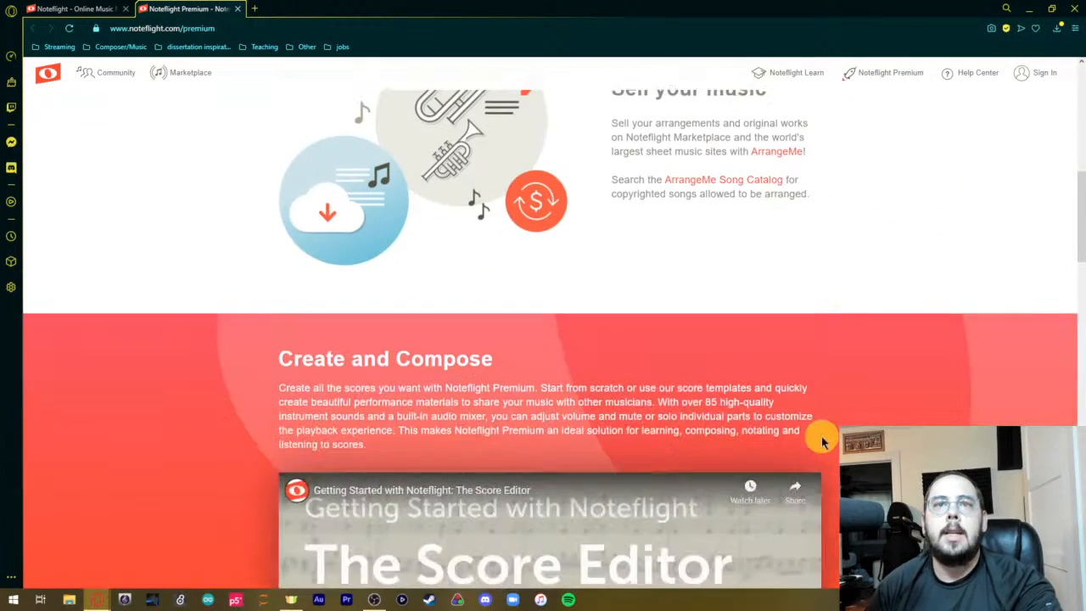
scroll(836, 442, down, 8)
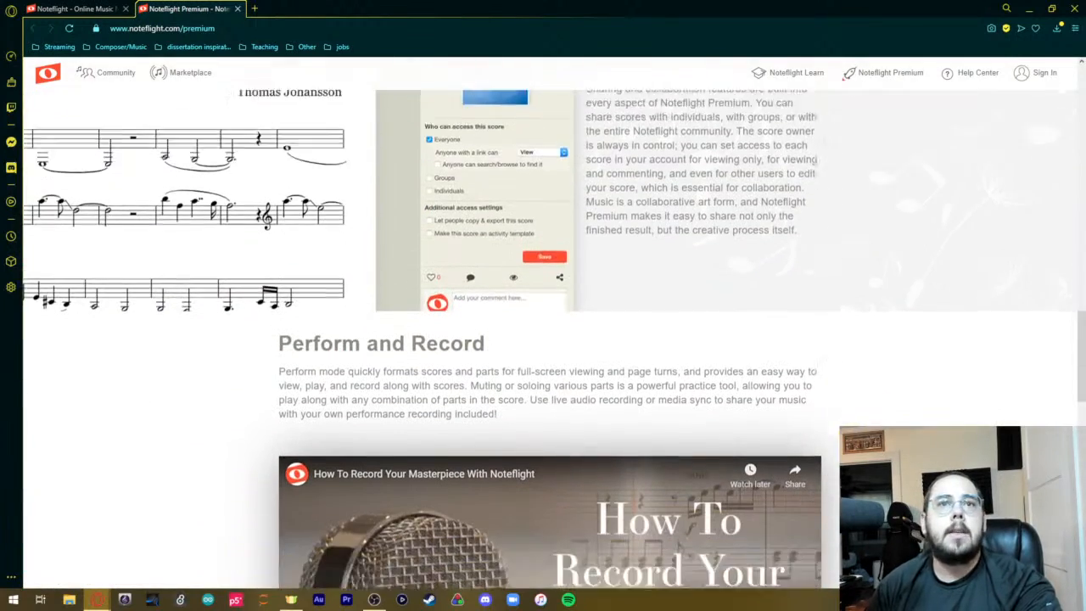
scroll(835, 442, down, 6)
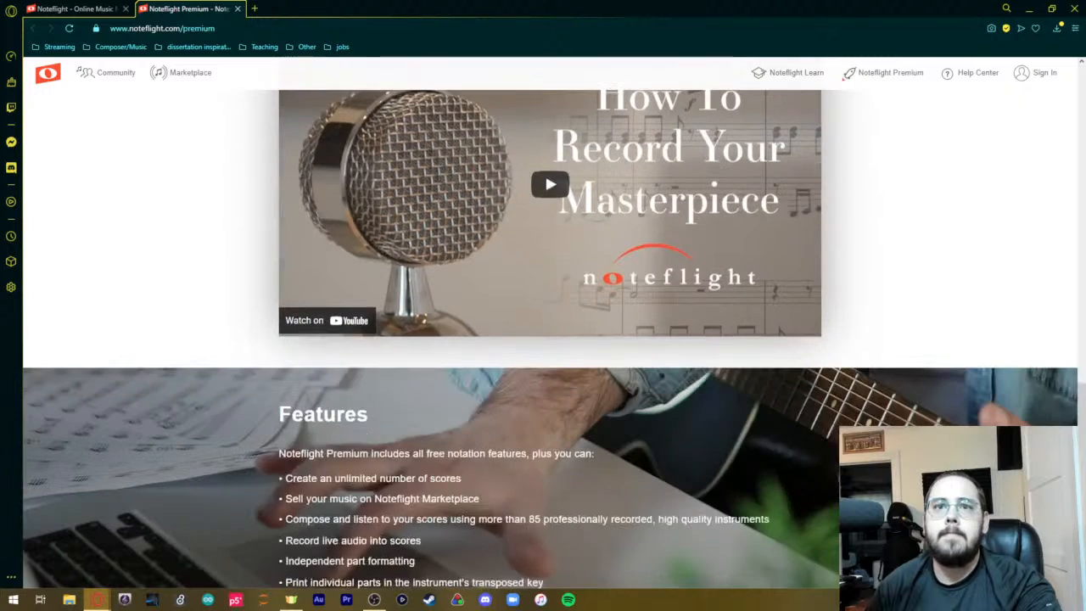
scroll(836, 442, down, 2)
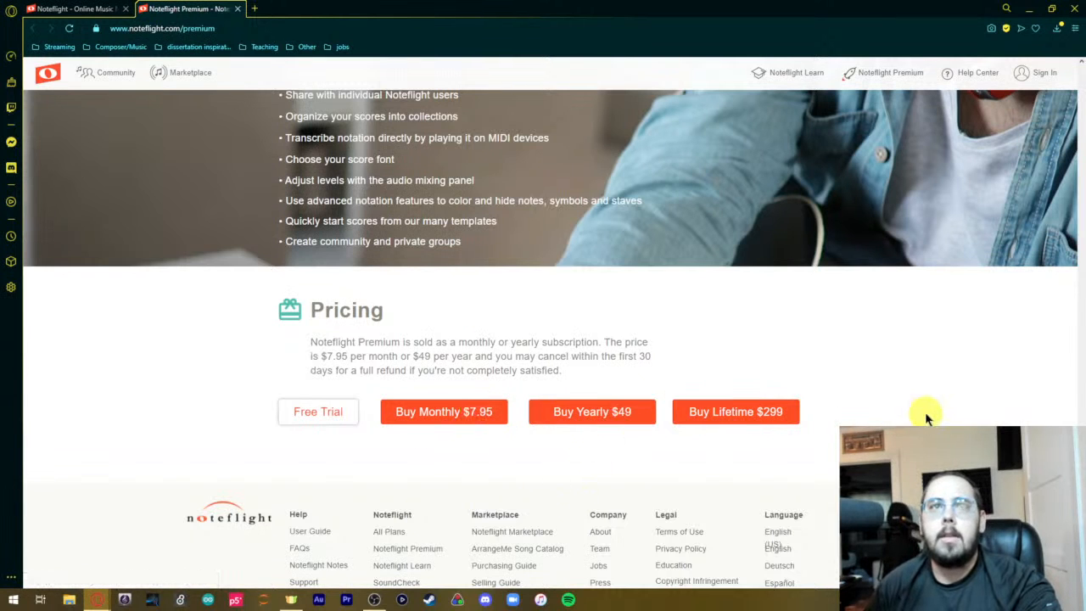
Review the Premium page's Collaborate and Share section again and close the Premium tab.
scroll(925, 412, up, 5)
scroll(928, 416, up, 15)
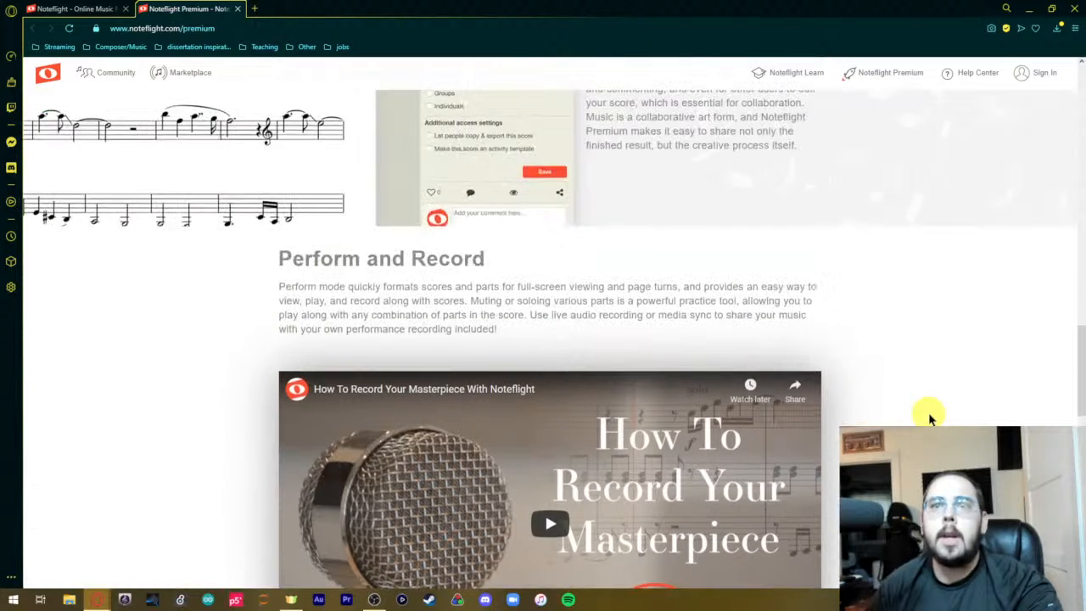
scroll(931, 410, down, 2)
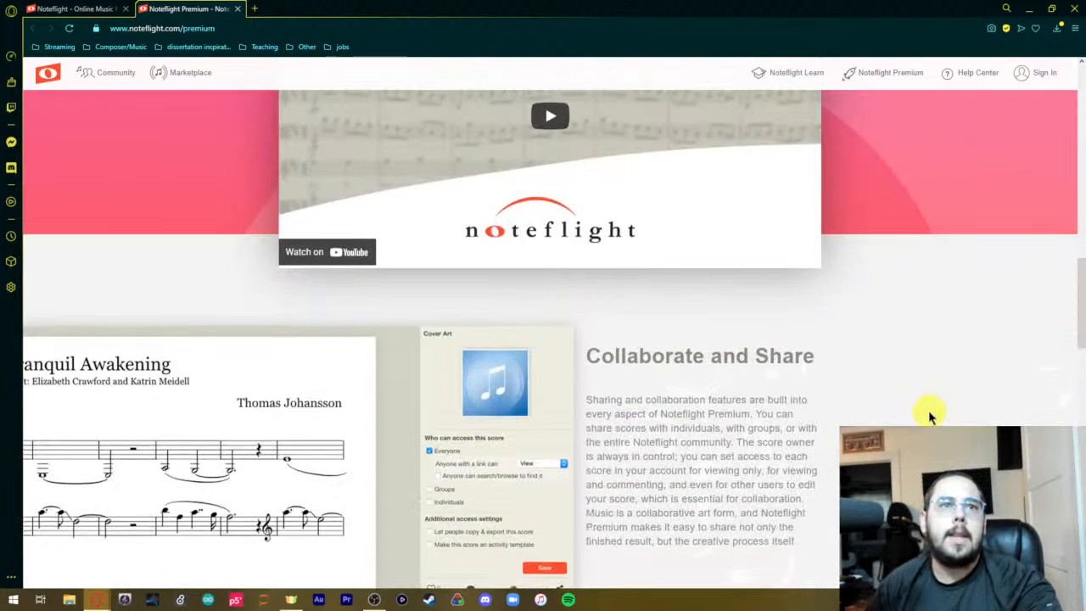
scroll(925, 414, down, 2)
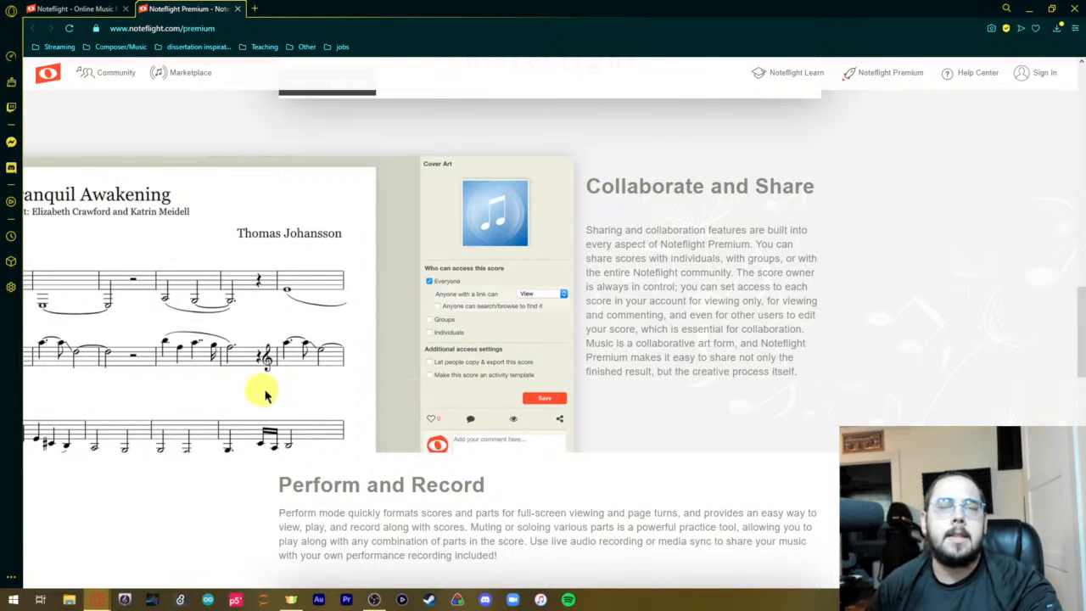
scroll(844, 355, up, 4)
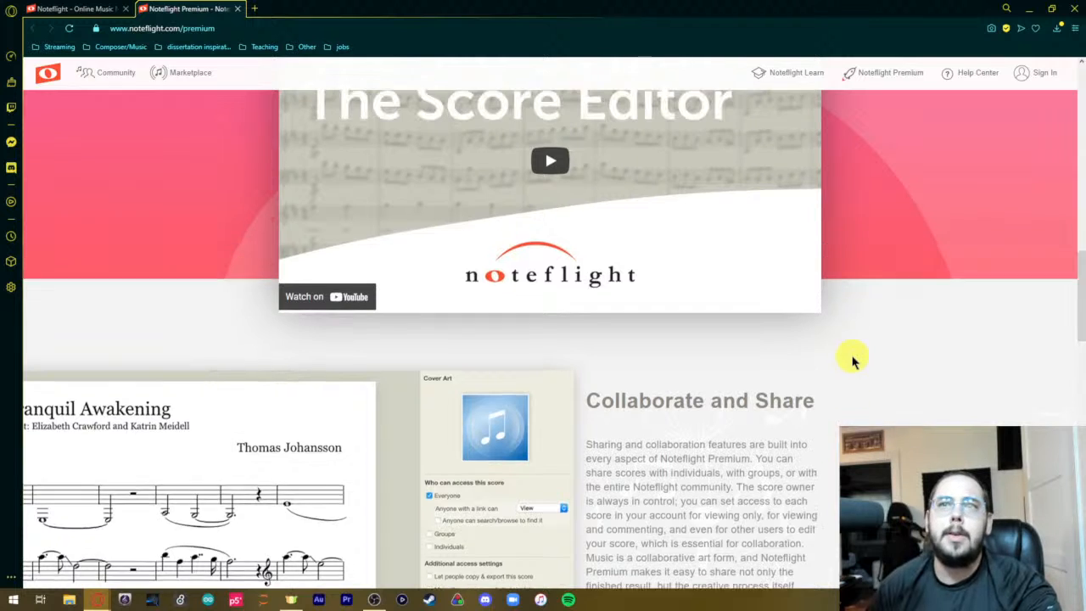
scroll(948, 308, up, 7)
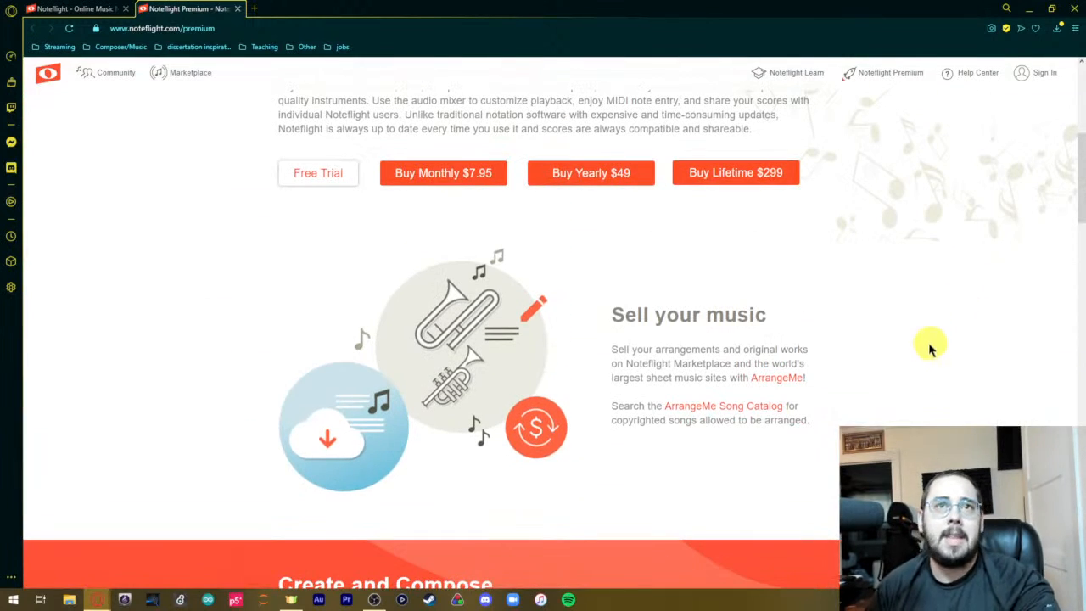
scroll(927, 344, up, 2)
scroll(920, 335, up, 3)
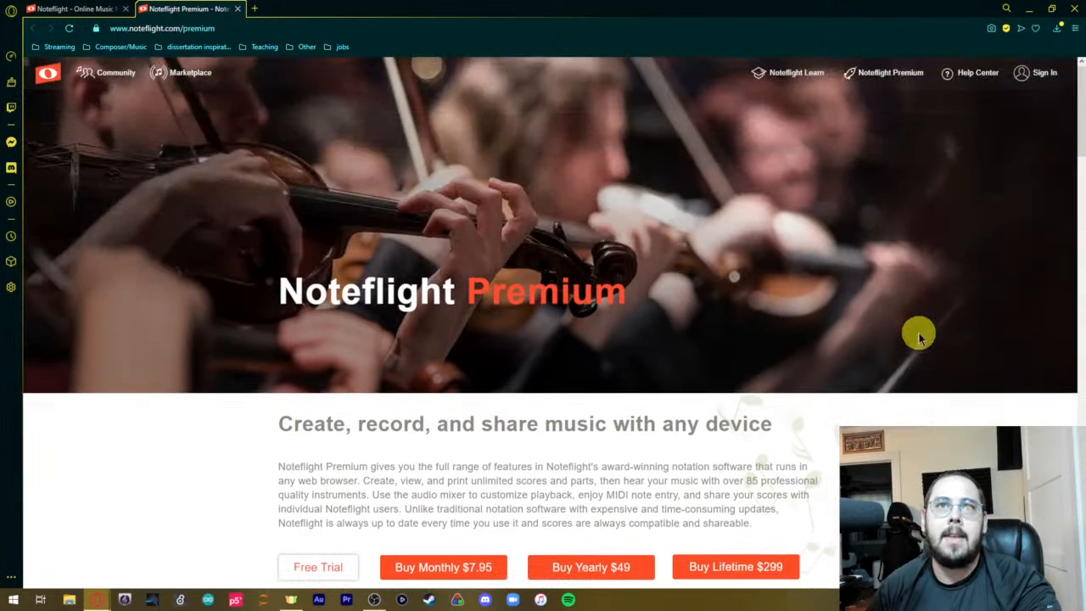
click(238, 9)
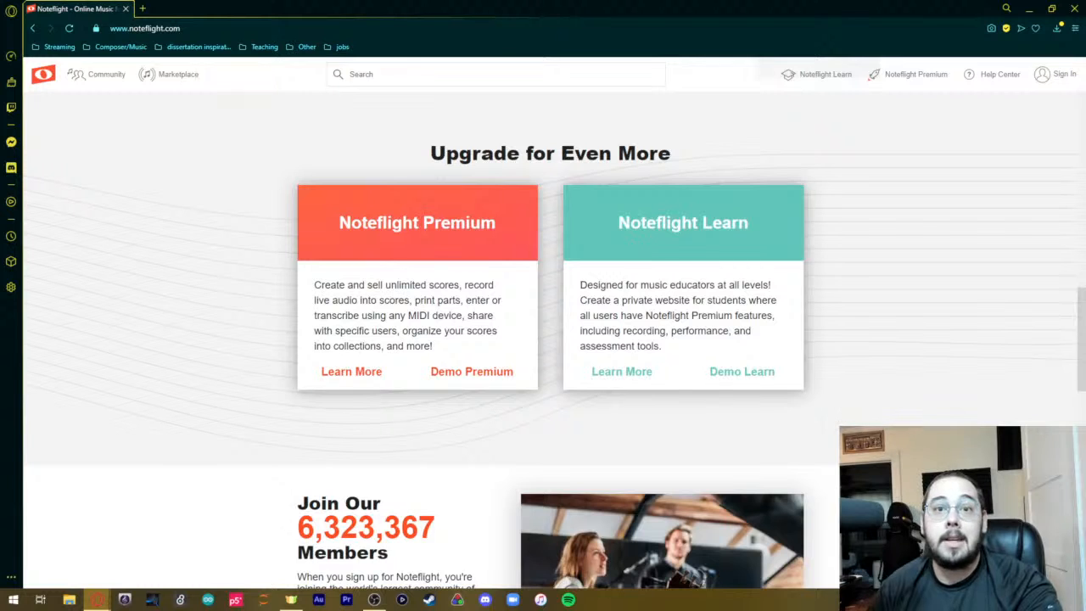
Look over the rest of the Noteflight home page, including the membership section, the sample score and the footer links.
scroll(830, 455, down, 1)
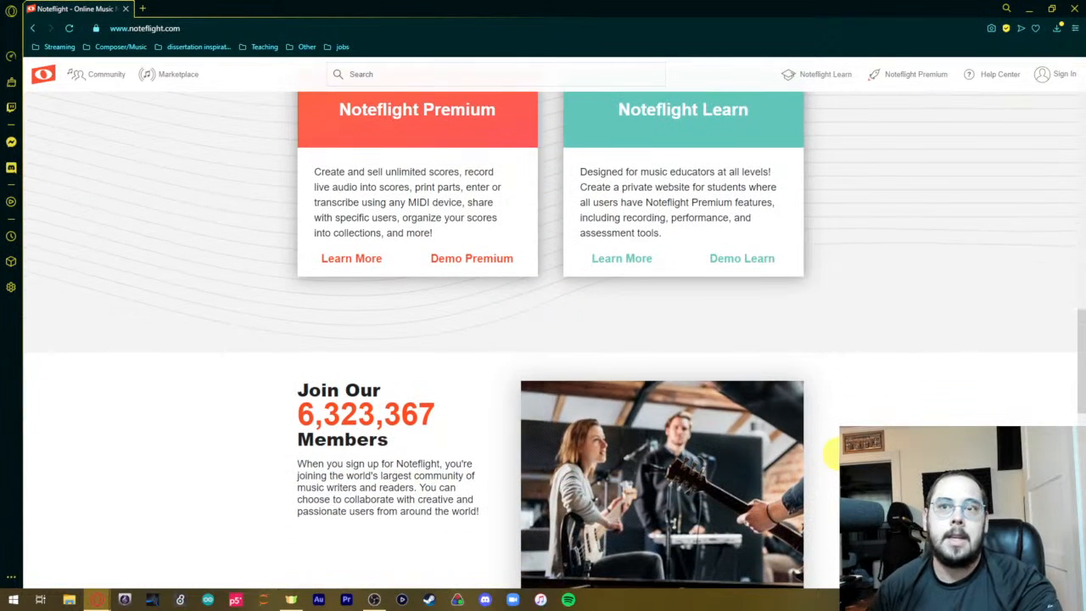
scroll(835, 443, down, 2)
scroll(834, 442, down, 2)
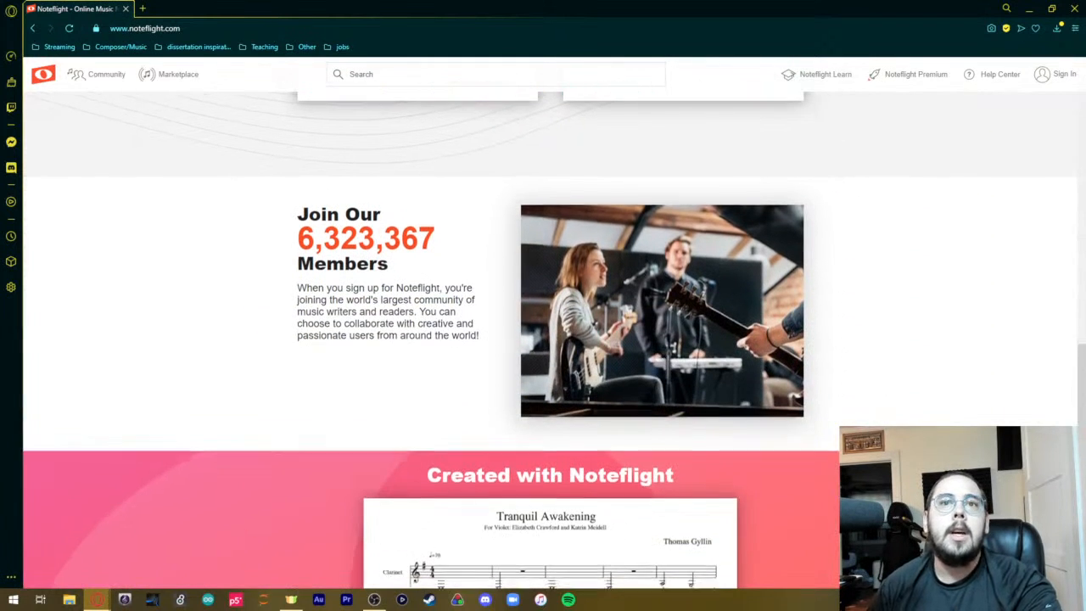
scroll(402, 335, up, 2)
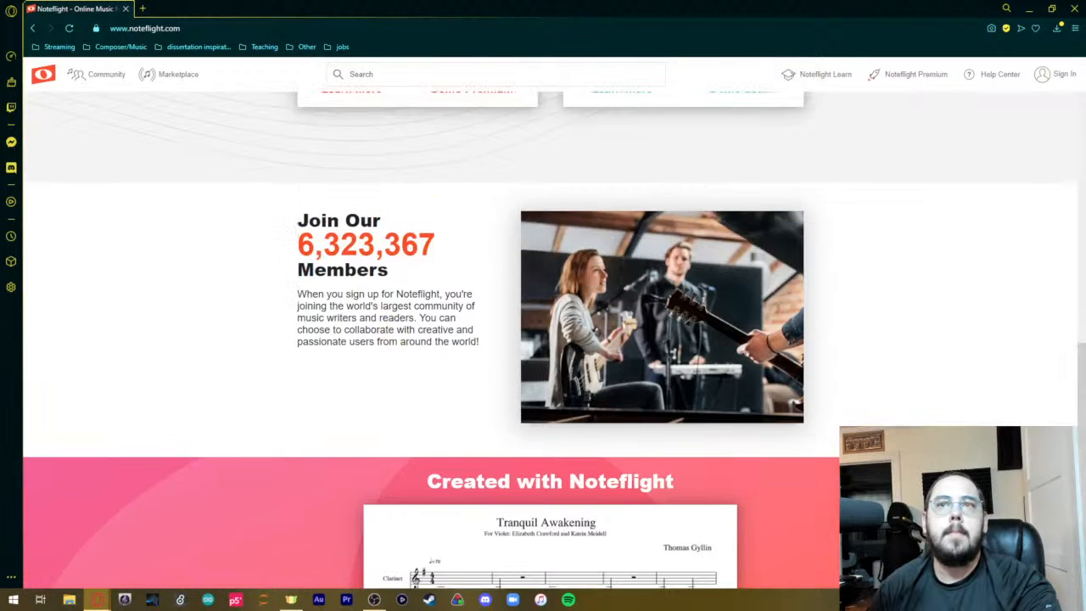
scroll(407, 339, down, 5)
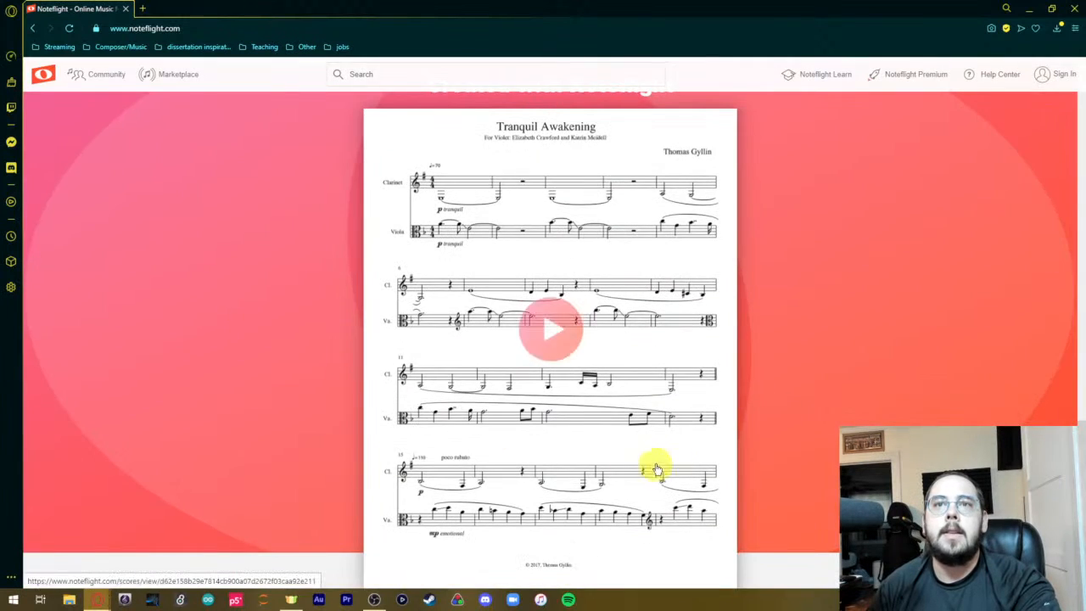
scroll(408, 276, down, 1)
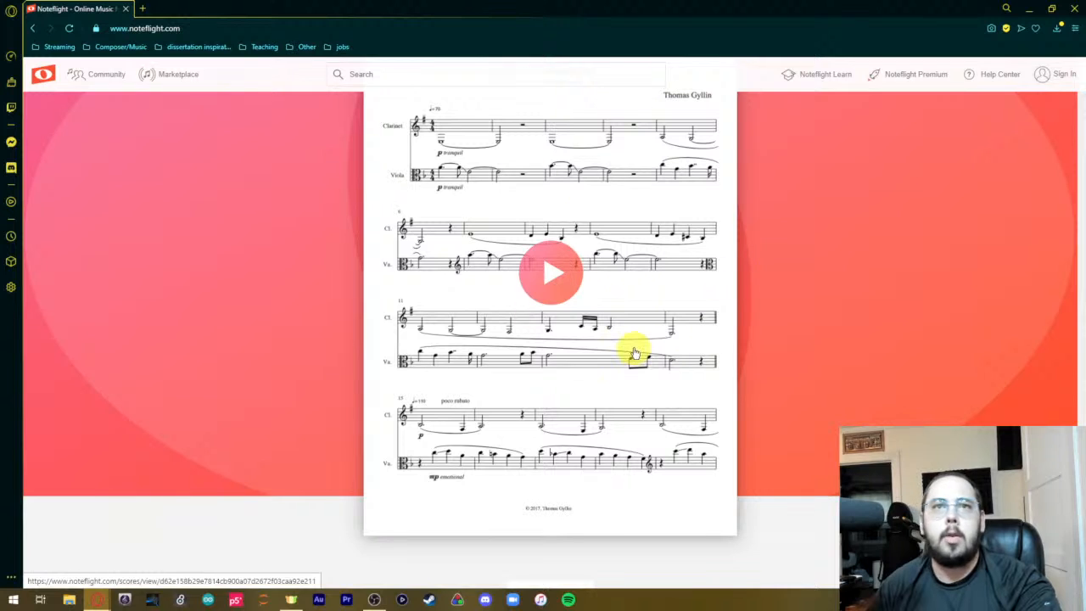
scroll(836, 407, down, 2)
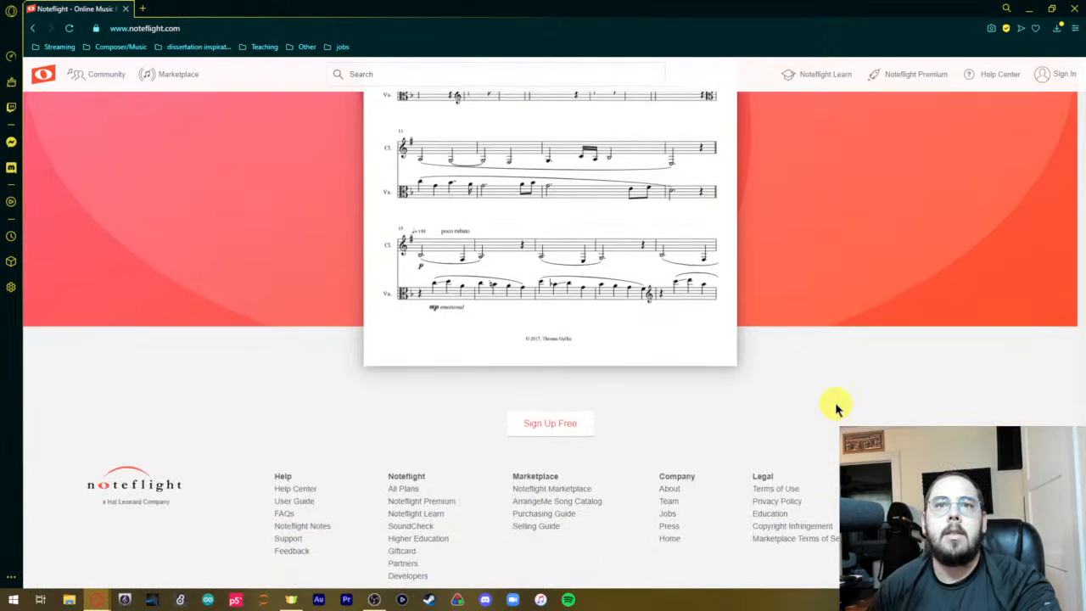
scroll(836, 407, down, 1)
scroll(827, 395, up, 4)
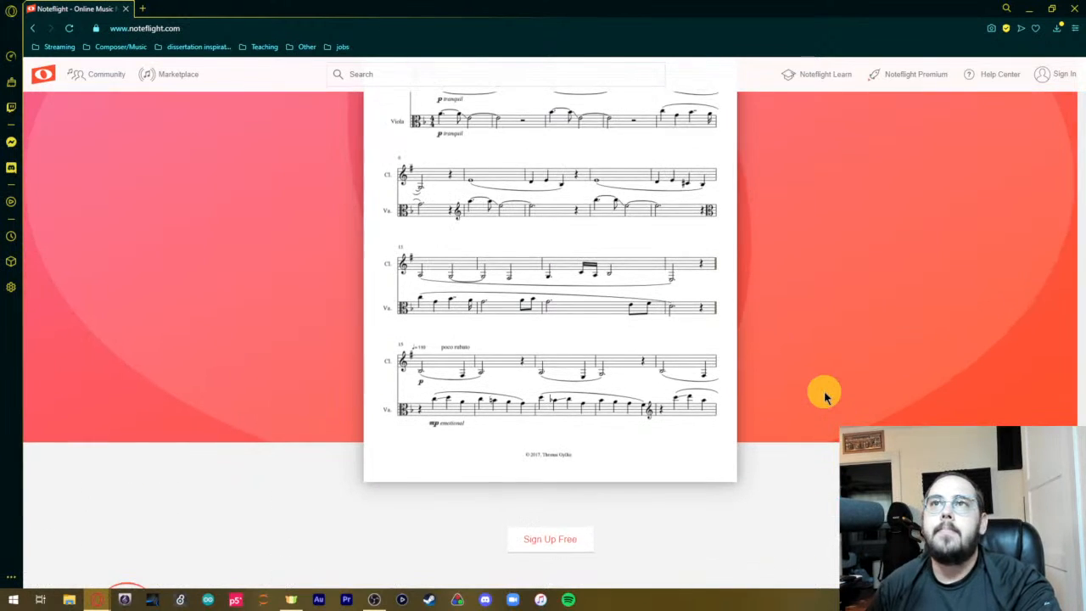
scroll(824, 382, up, 3)
scroll(852, 376, up, 6)
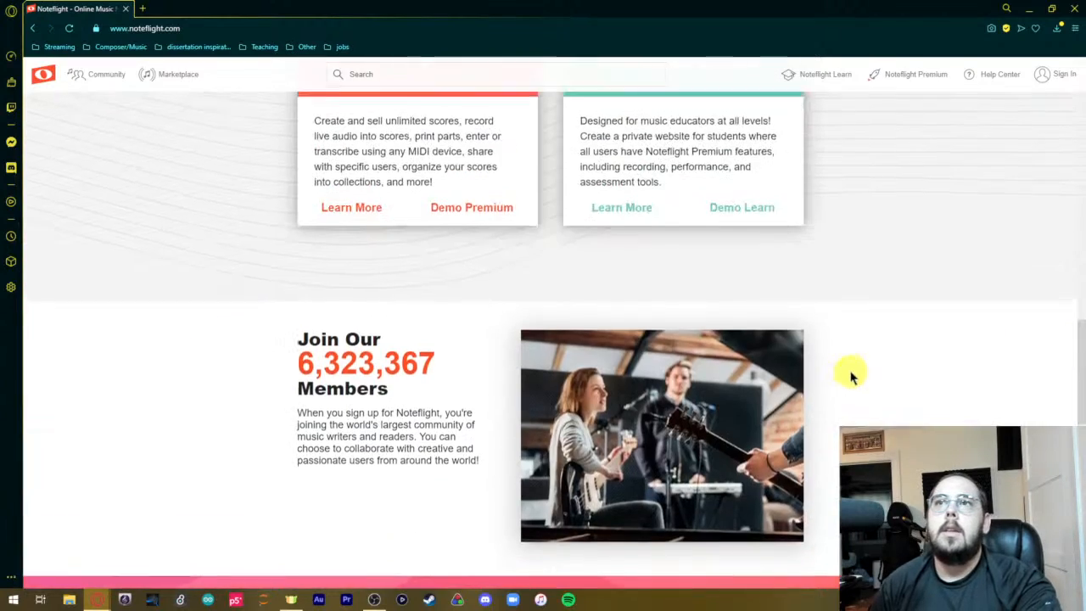
scroll(852, 370, up, 3)
scroll(836, 373, up, 5)
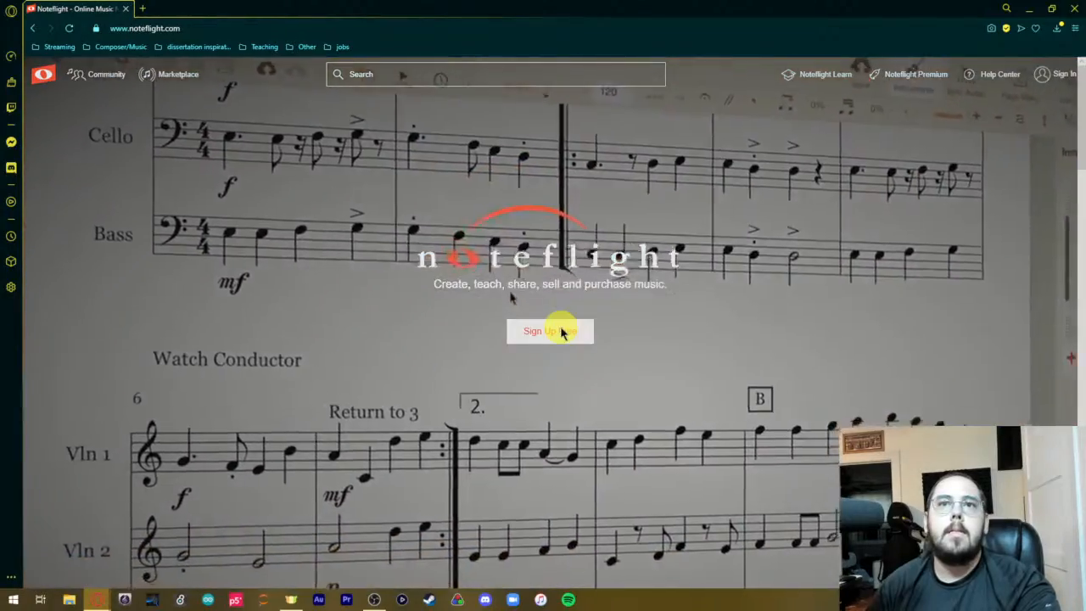
View and dismiss the free account sign-up form, and open the Noteflight sign-in form.
click(562, 331)
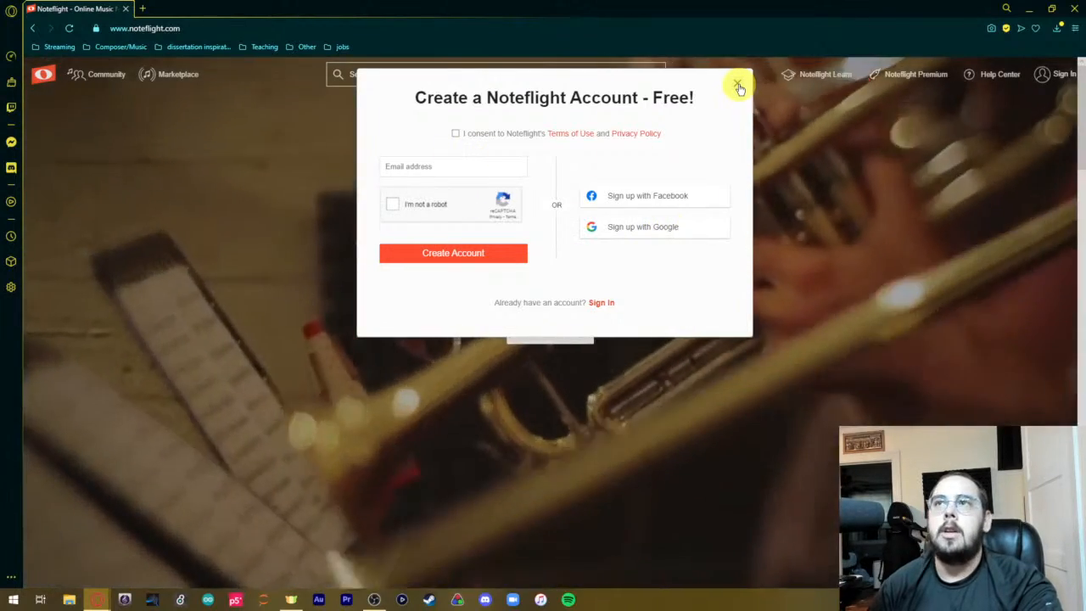
click(737, 84)
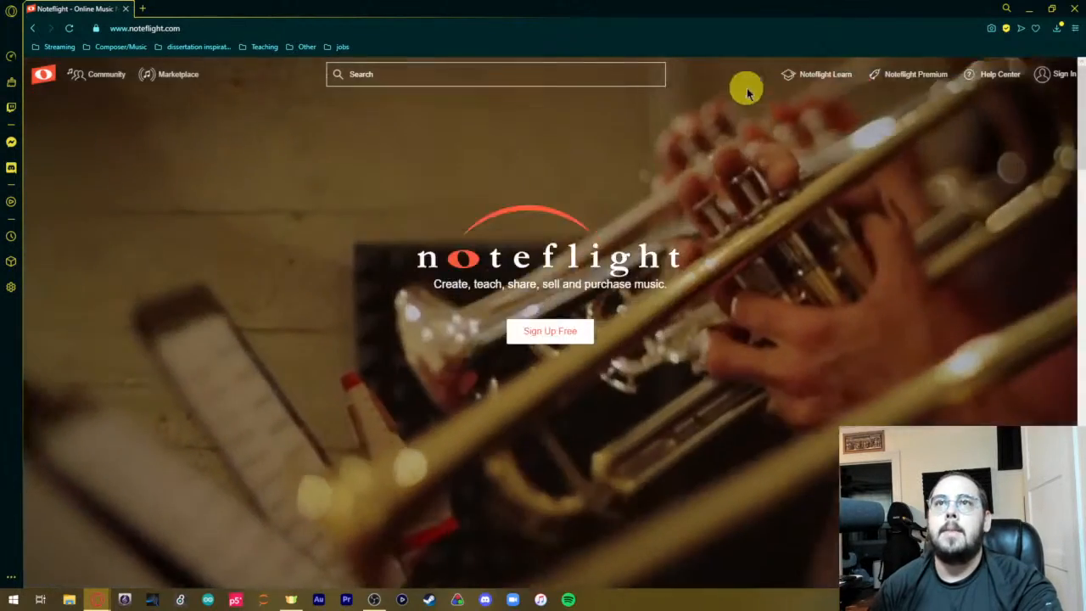
click(1059, 73)
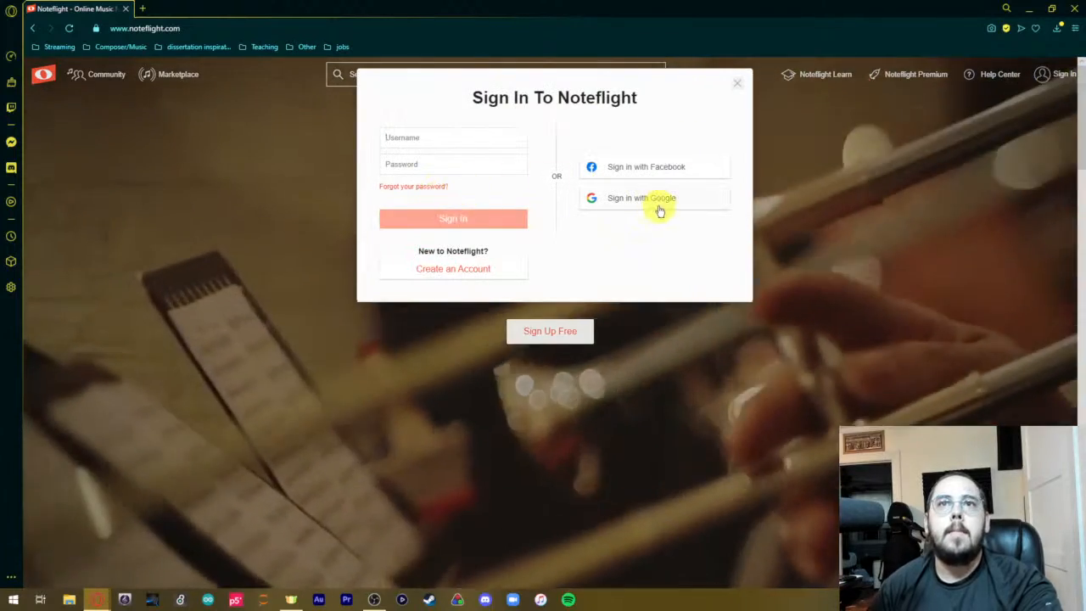
Try to sign in with an existing Google account.
click(657, 199)
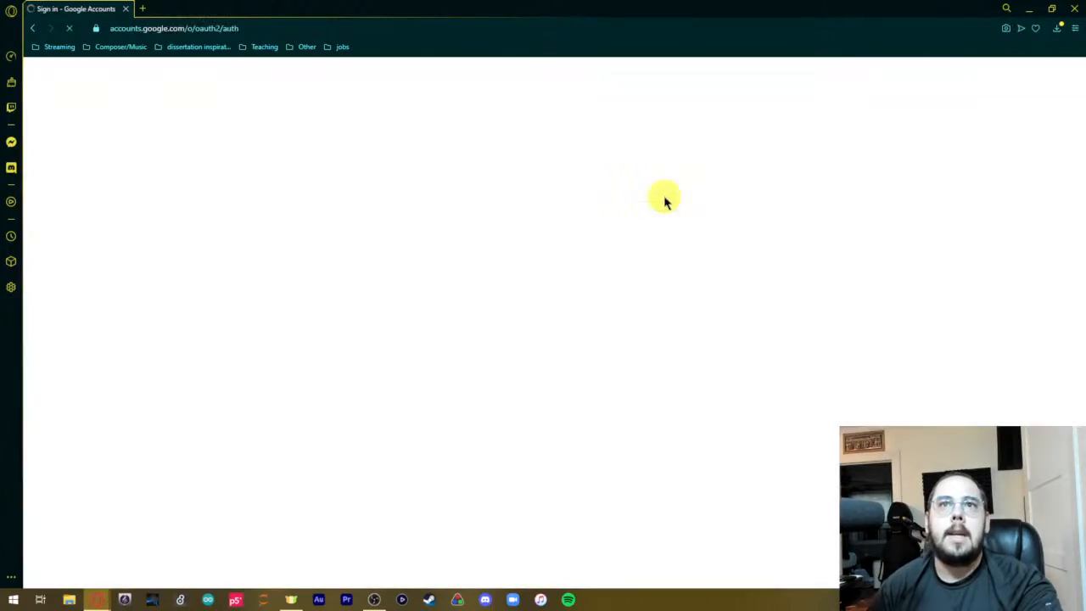
double_click(569, 312)
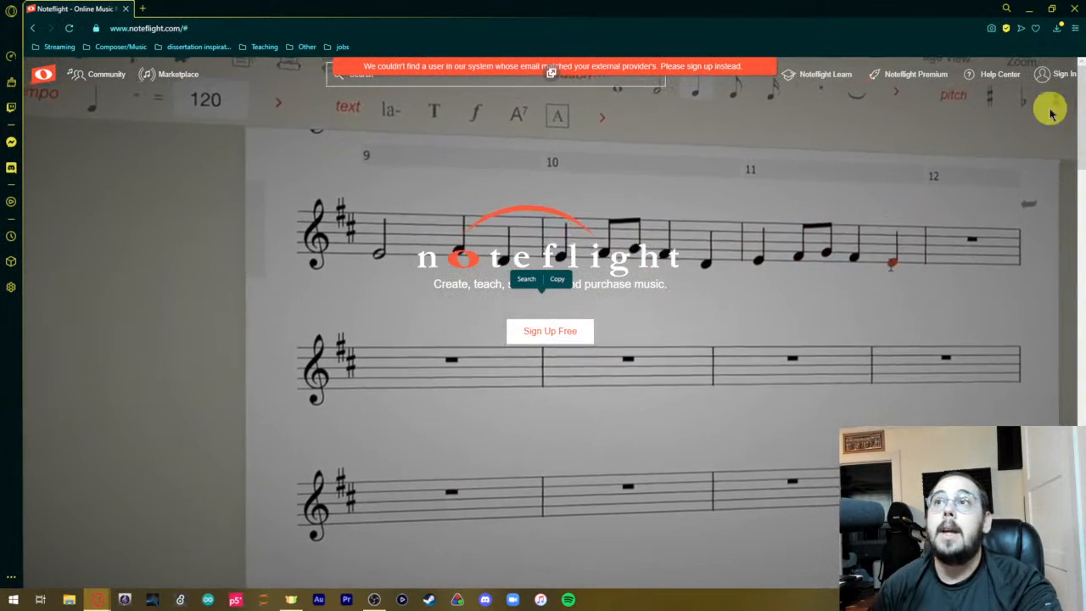
Sign up for a free account with Google, consenting to the Terms of Use and Privacy Policy.
click(1060, 76)
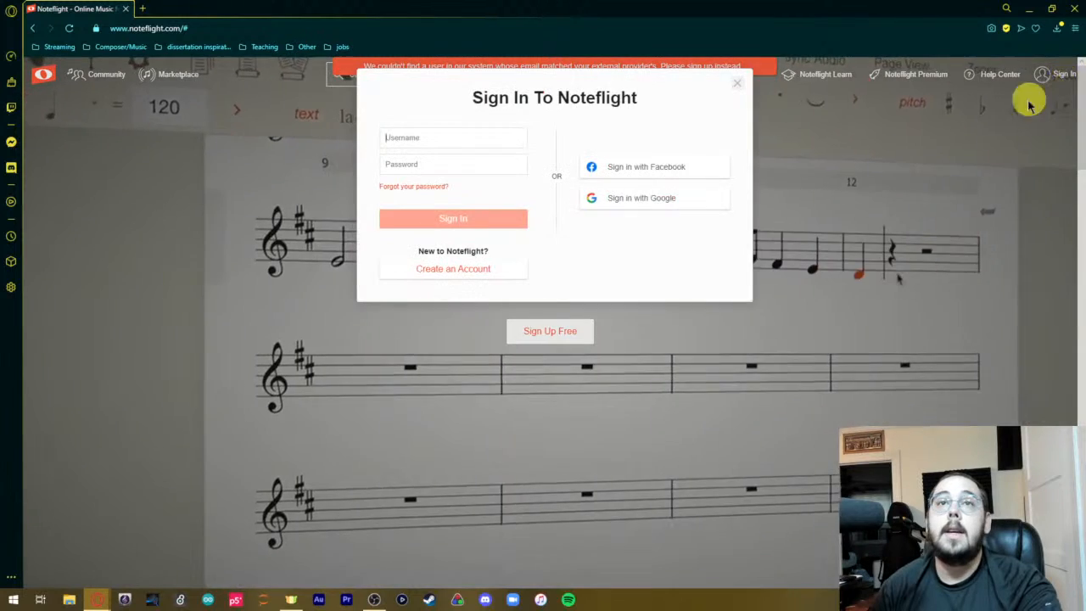
click(502, 140)
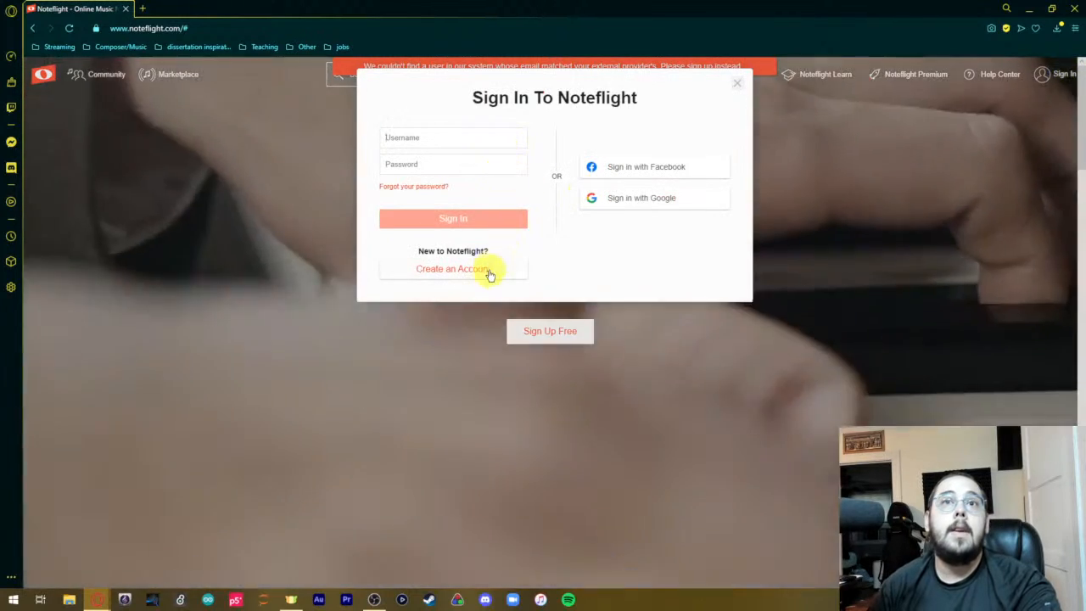
click(485, 269)
click(630, 231)
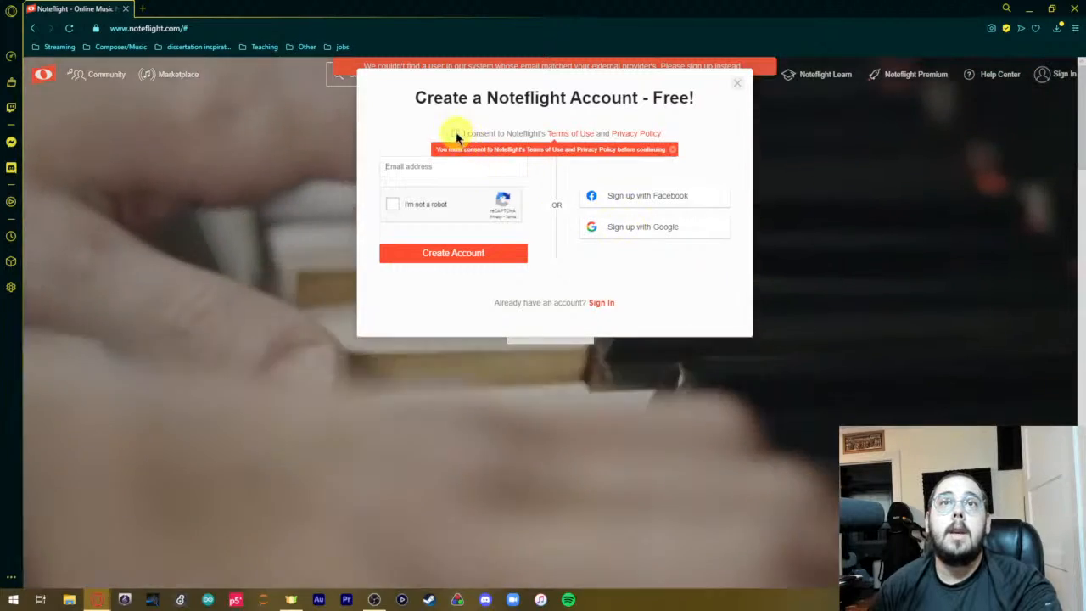
click(456, 134)
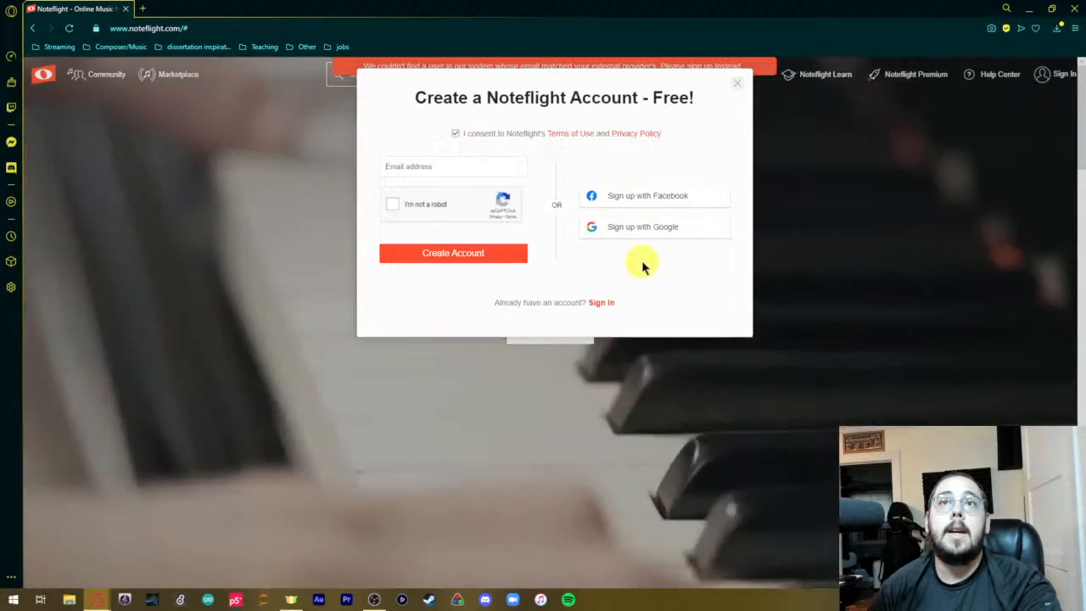
click(636, 226)
click(538, 310)
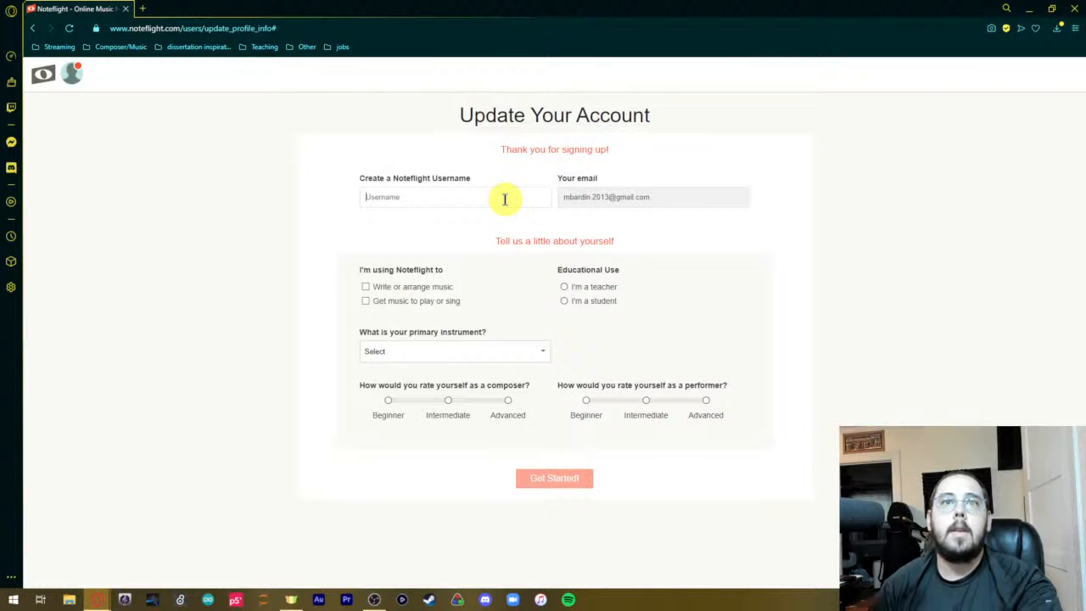
Enter a username and select Write or arrange music, Get music to play or sing, and I'm a teacher.
text(mab)
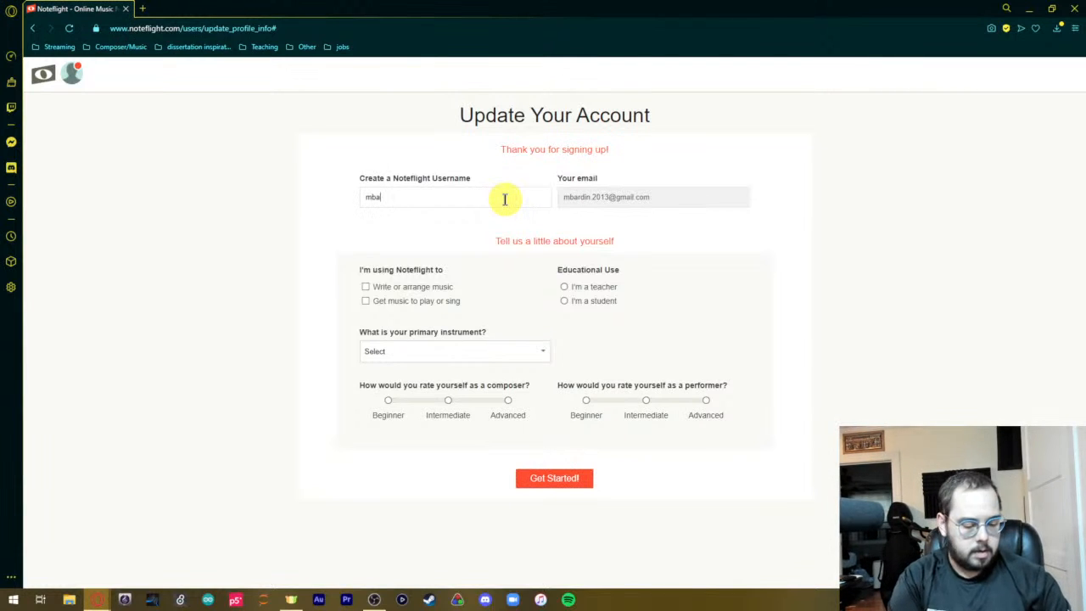
text(rdin)
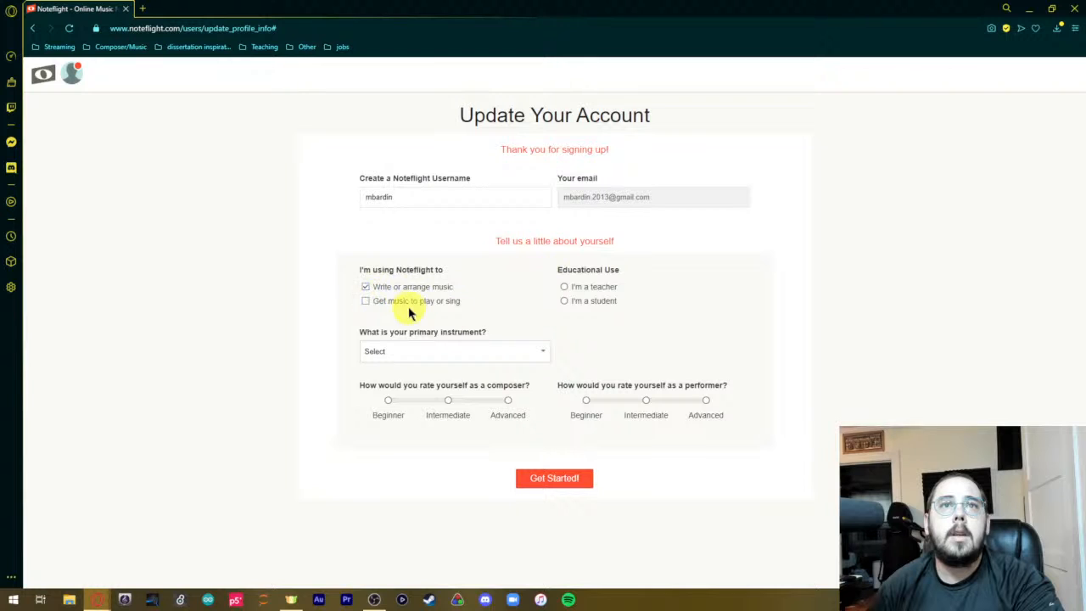
click(563, 288)
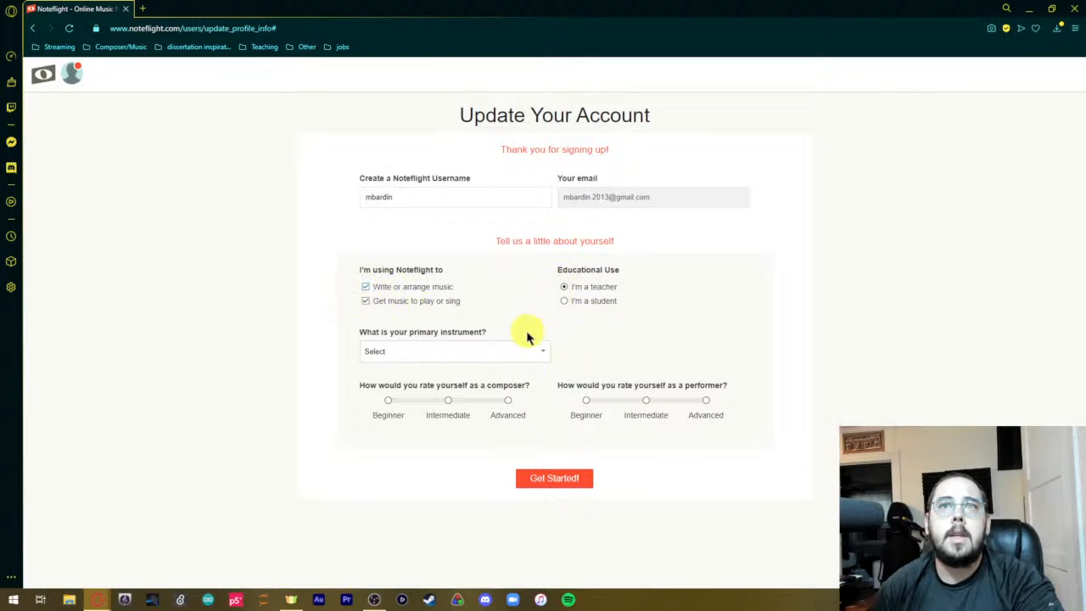
Choose Clarinet as primary instrument, rate both composer and performer skills Advanced, and submit the profile with a different username.
click(539, 350)
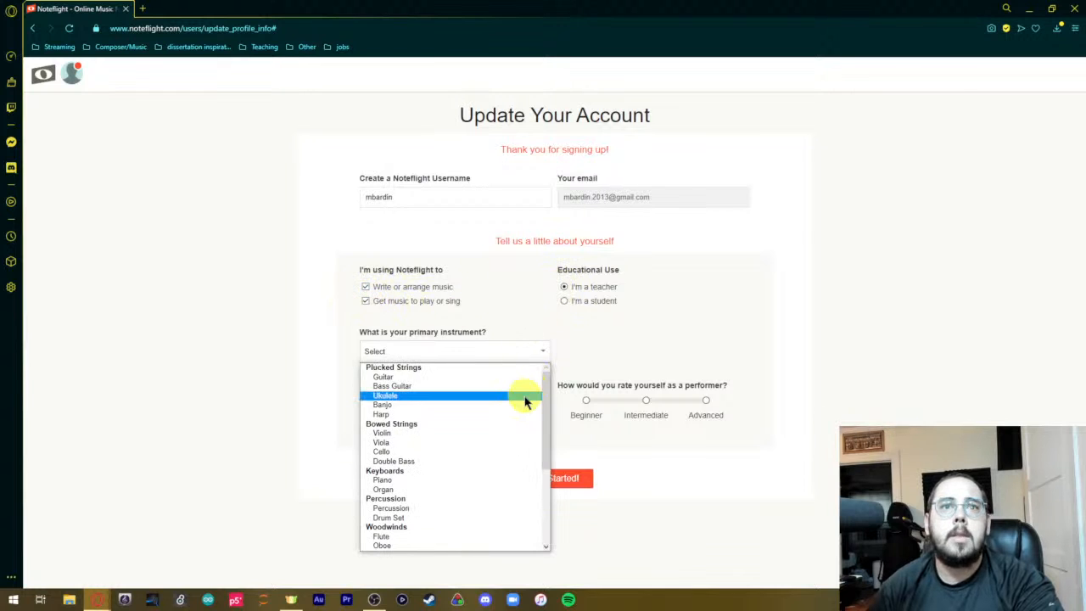
scroll(524, 406, down, 5)
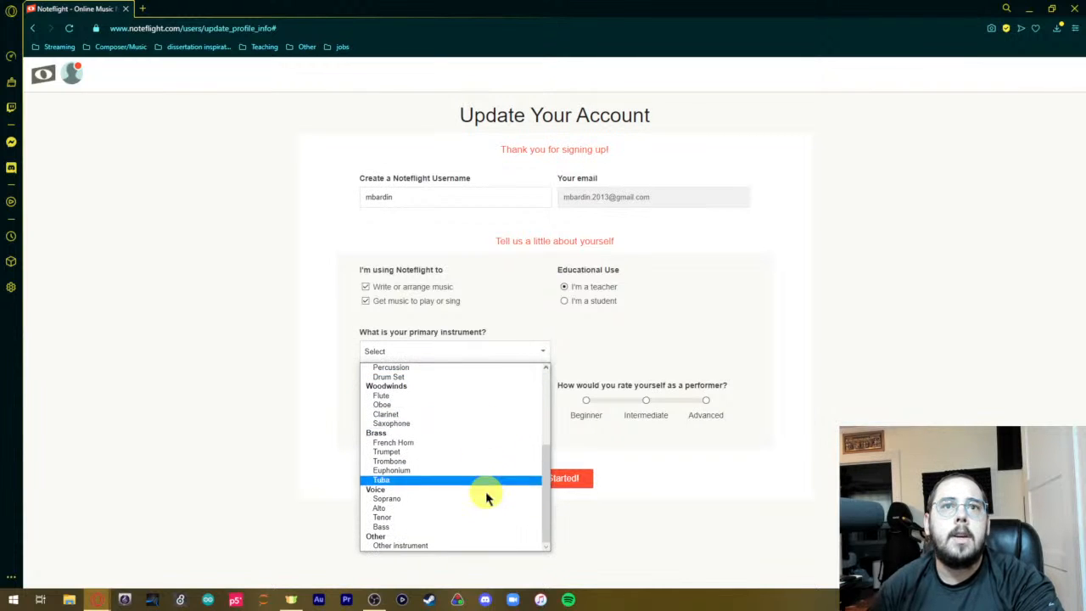
click(468, 416)
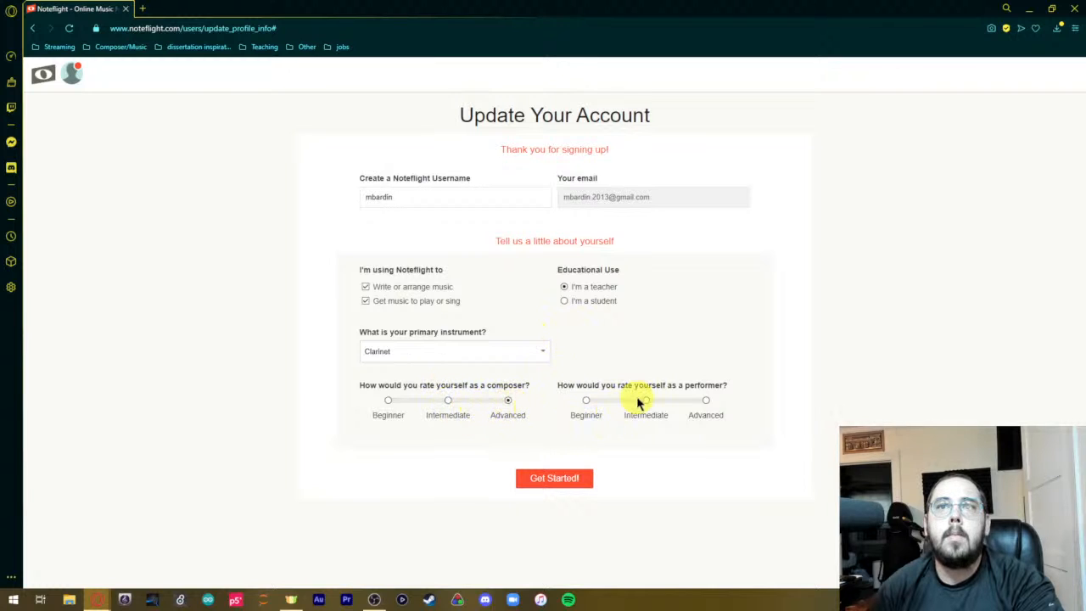
click(704, 403)
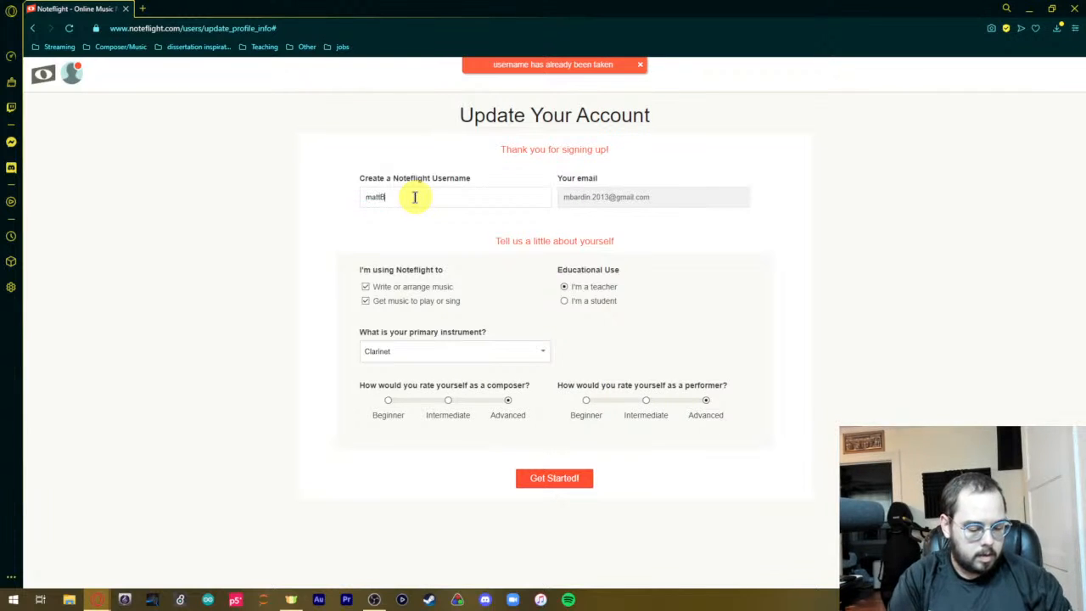
click(544, 477)
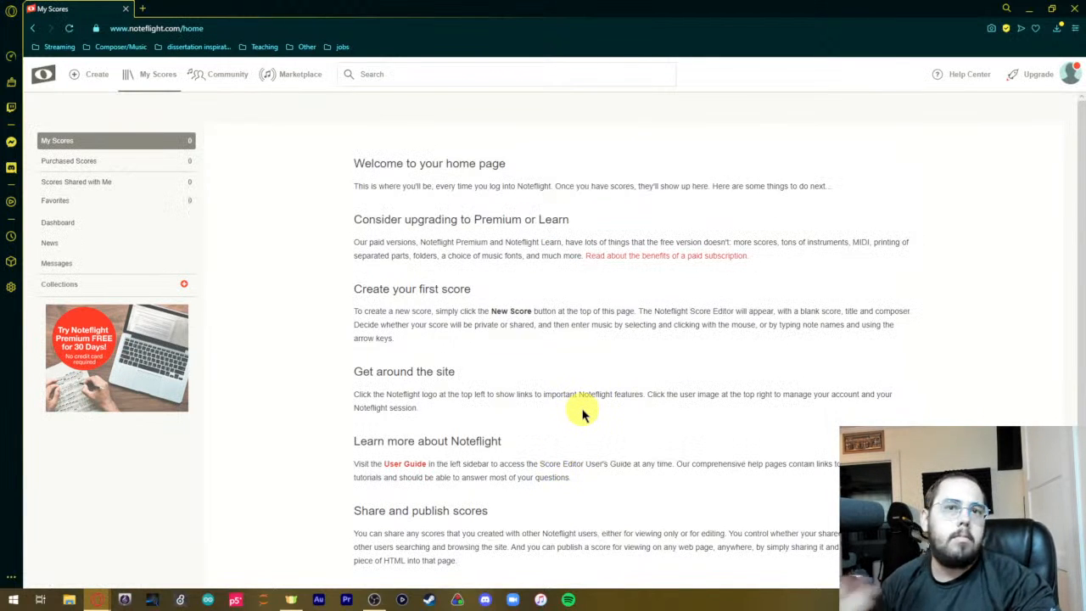
Read through the welcome page's sections on upgrading, creating a first score, sharing and publishing, favorites and the user profile.
right_click(473, 424)
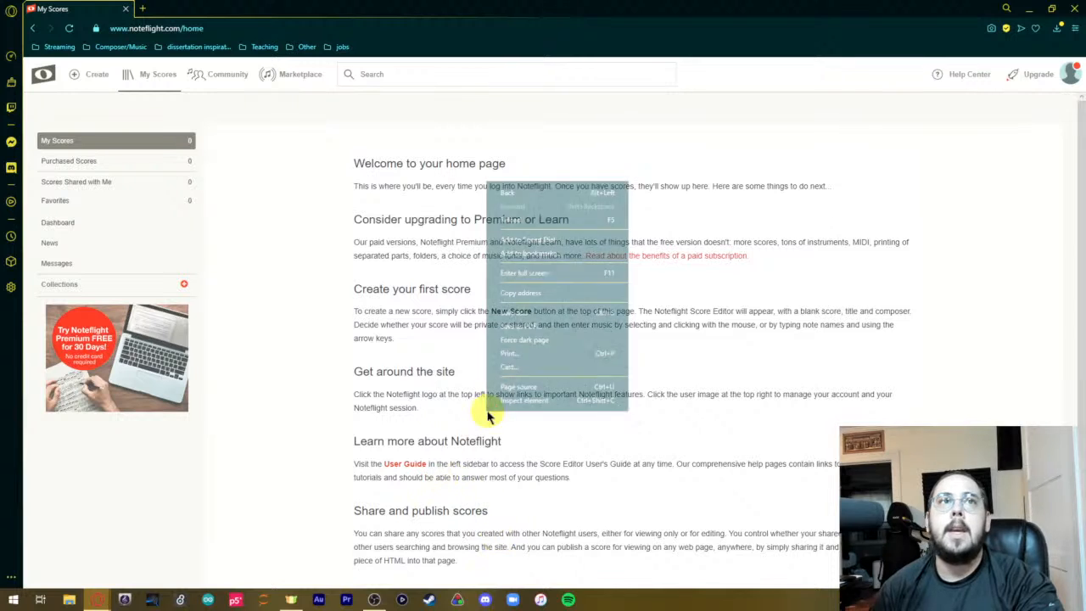
click(931, 288)
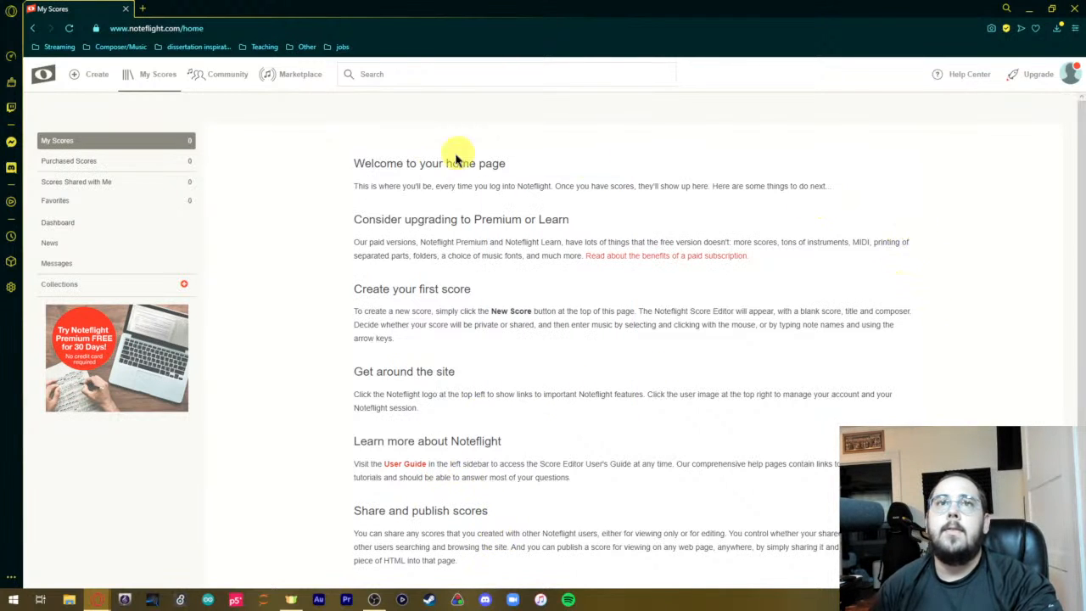
scroll(469, 197, down, 1)
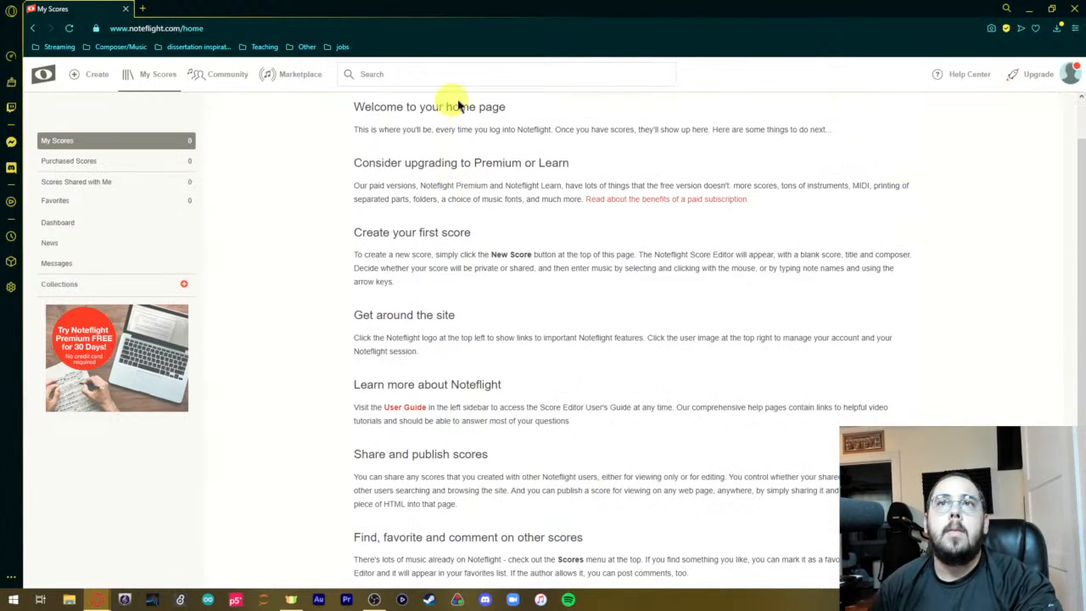
scroll(337, 163, down, 1)
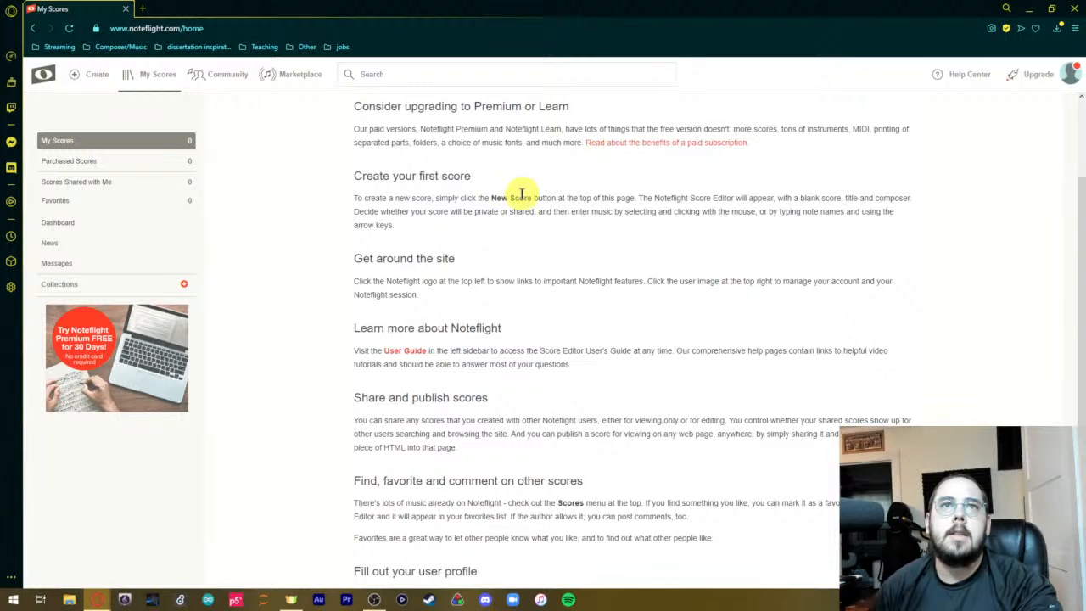
scroll(523, 198, down, 1)
scroll(497, 255, down, 1)
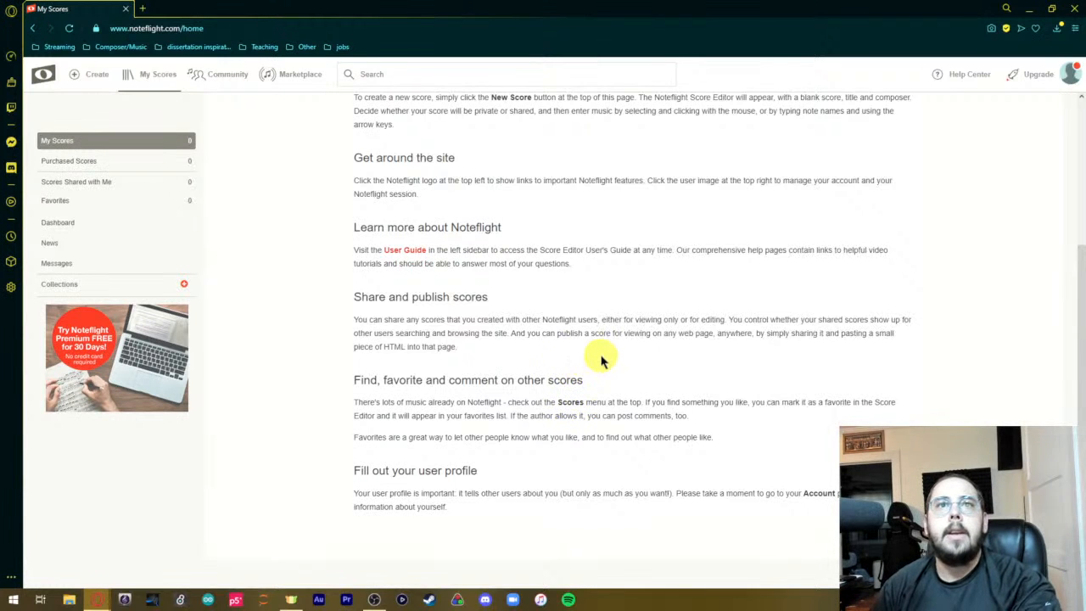
scroll(635, 350, up, 2)
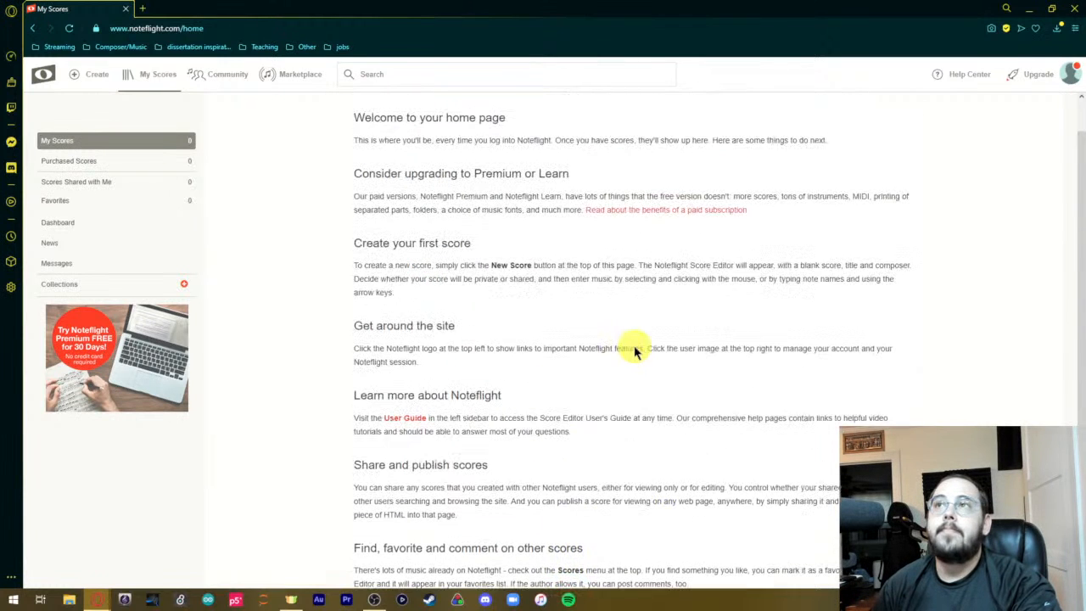
View the account menu with its profile, upgrade and language options, close it, and look over the welcome page again.
click(1075, 77)
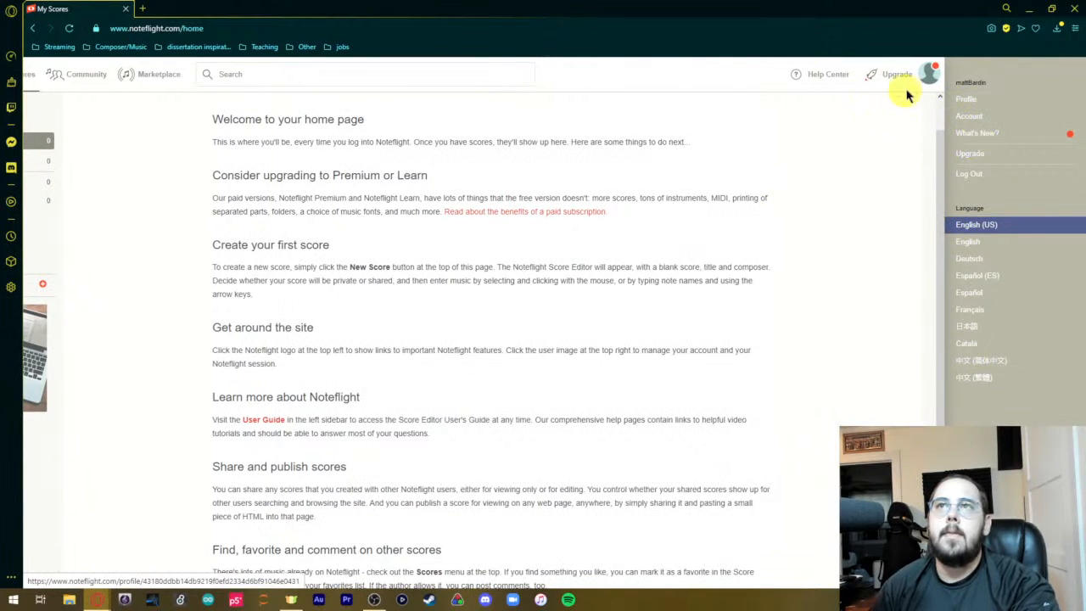
click(931, 78)
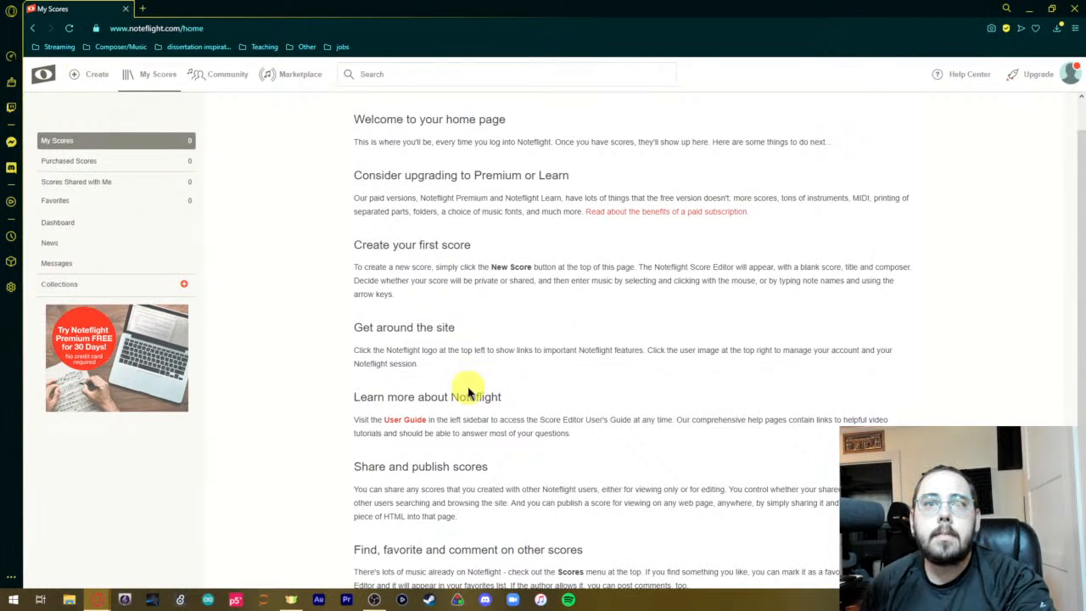
scroll(468, 393, down, 2)
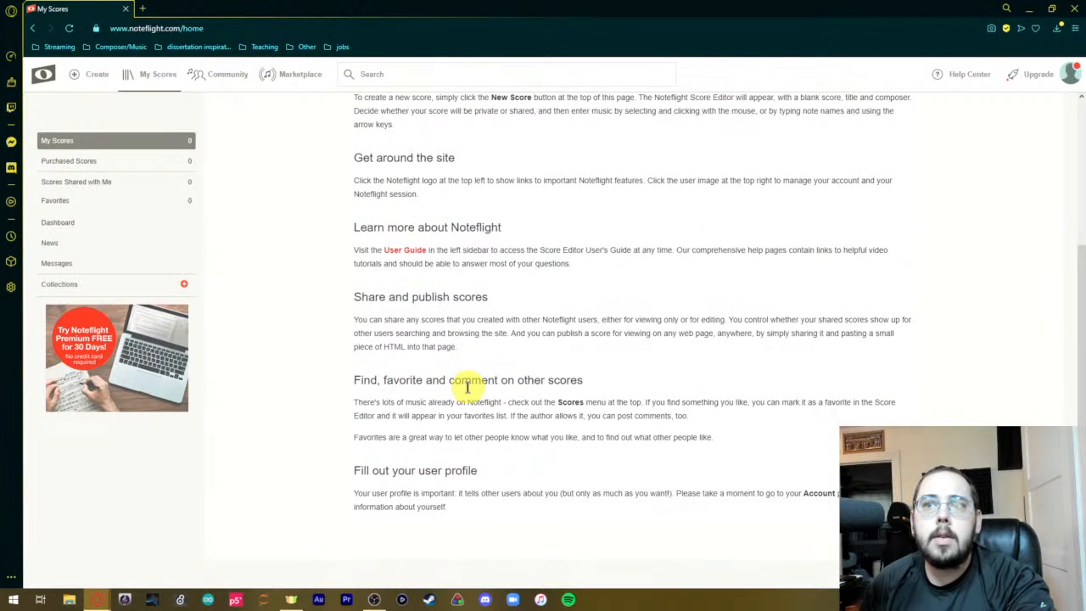
scroll(468, 388, up, 3)
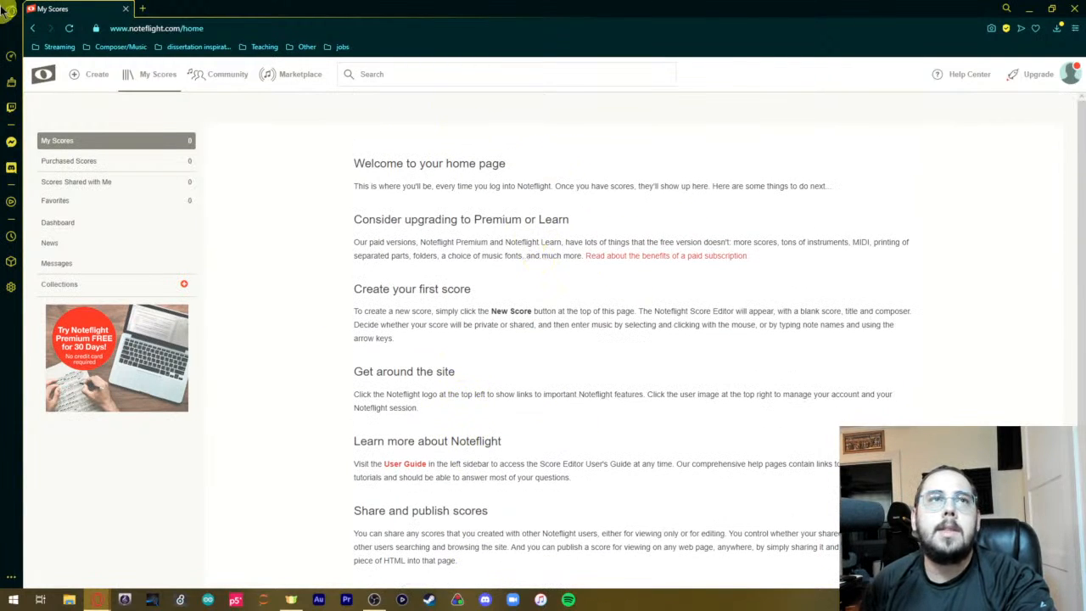
Create a new score from a blank score sheet and title it "video score".
click(81, 75)
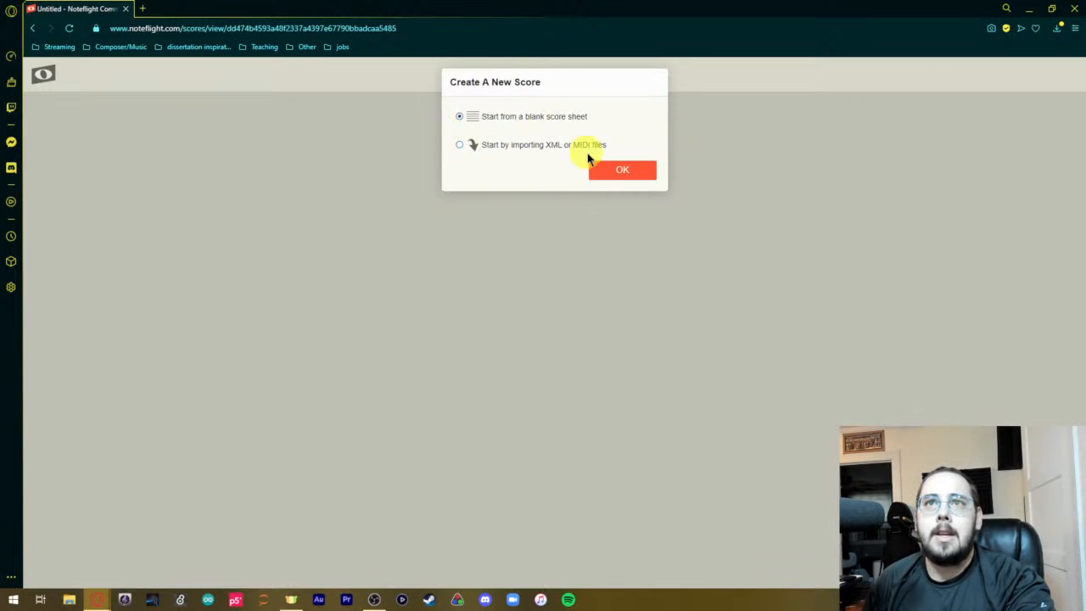
click(601, 170)
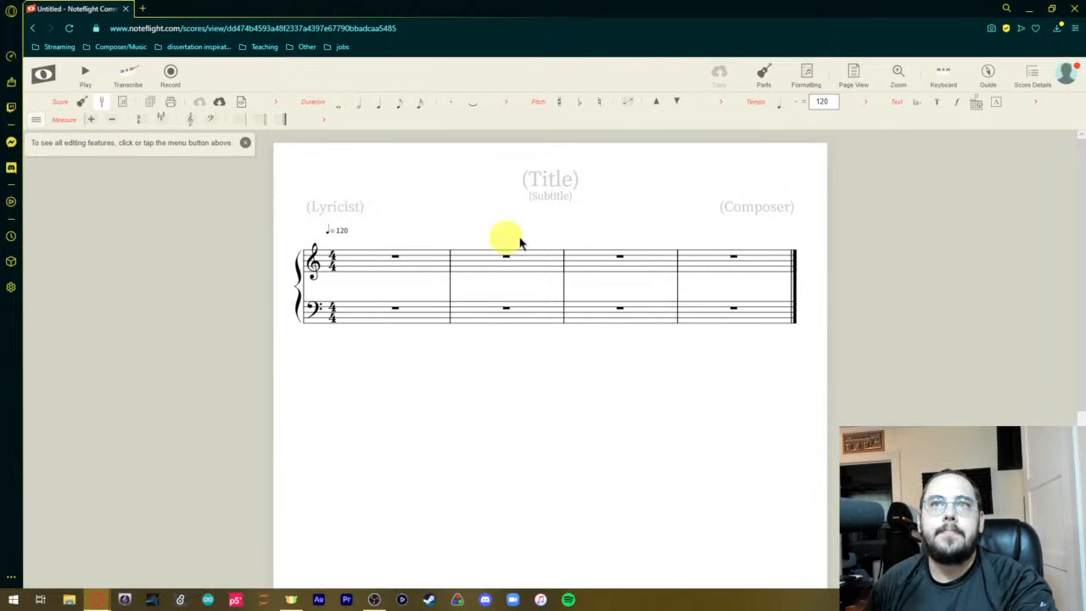
click(554, 179)
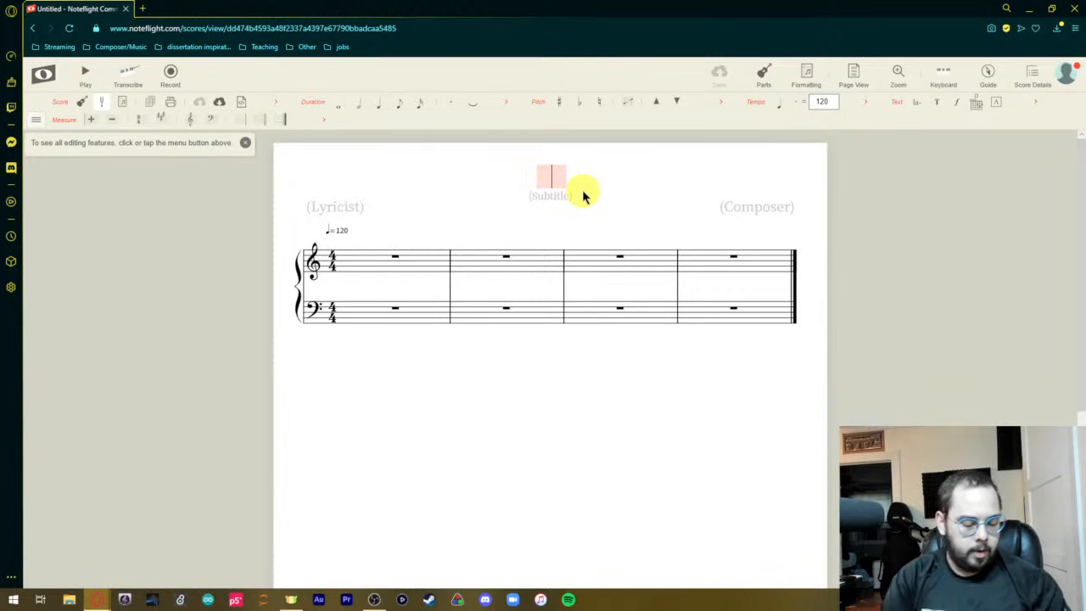
text(video)
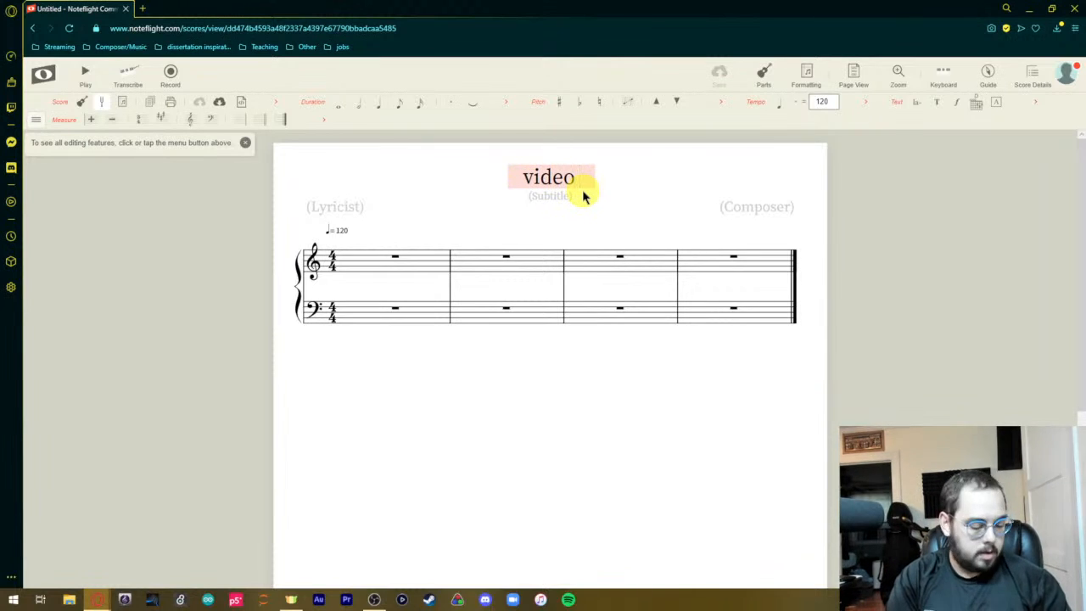
text( score)
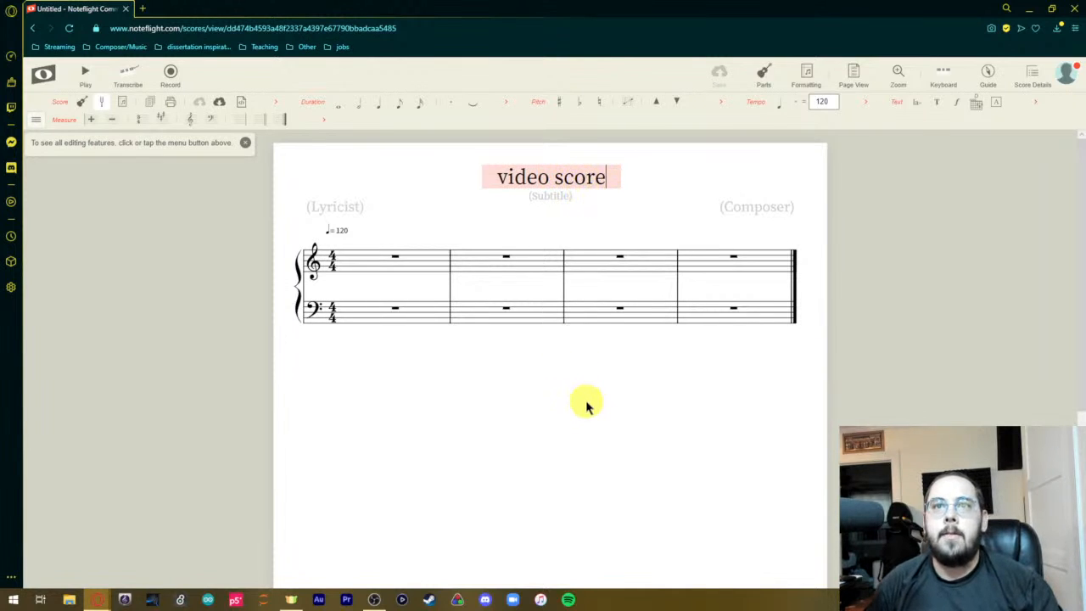
click(586, 400)
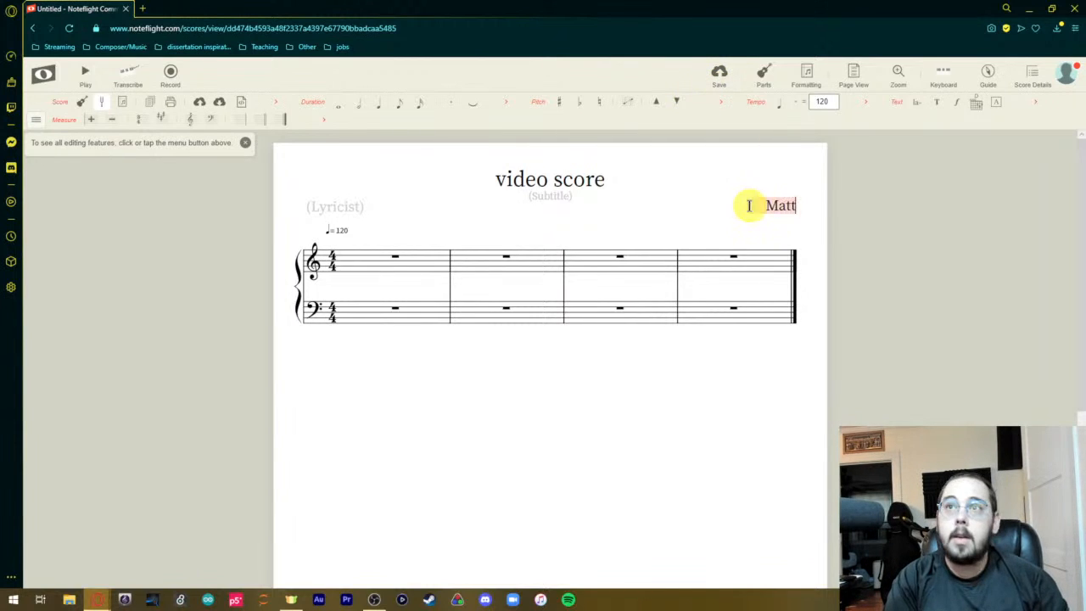
Enter the composer's full name on the score and save it.
text(A. Bardin)
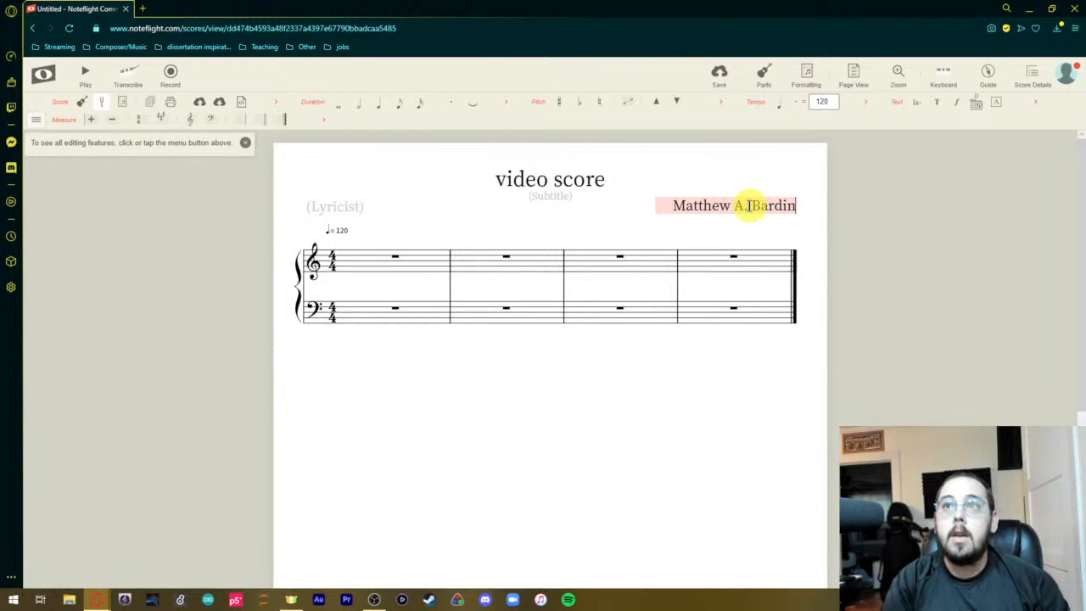
key(Return)
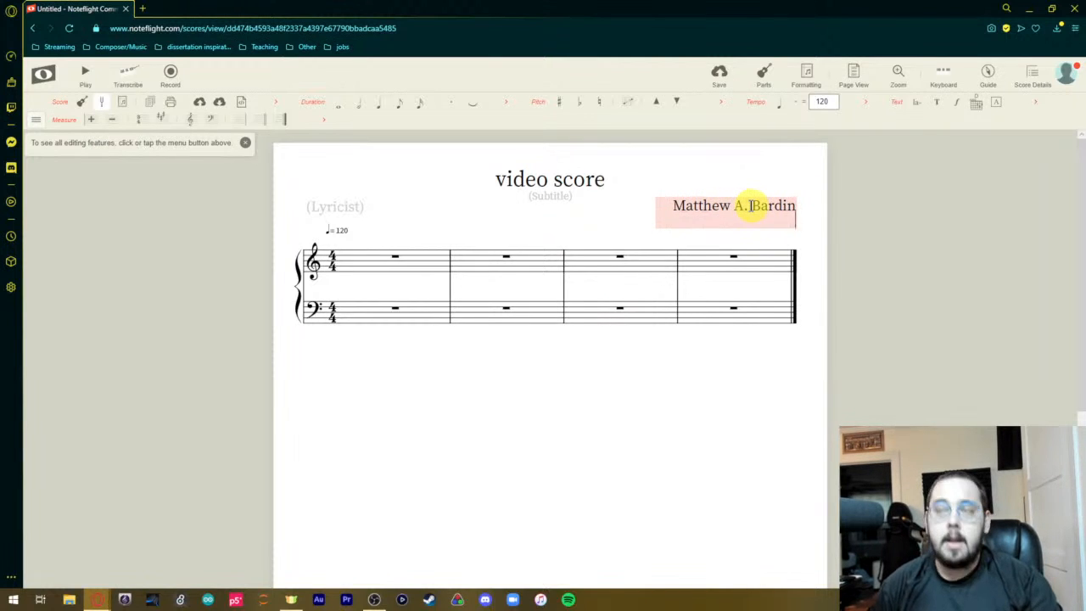
click(691, 407)
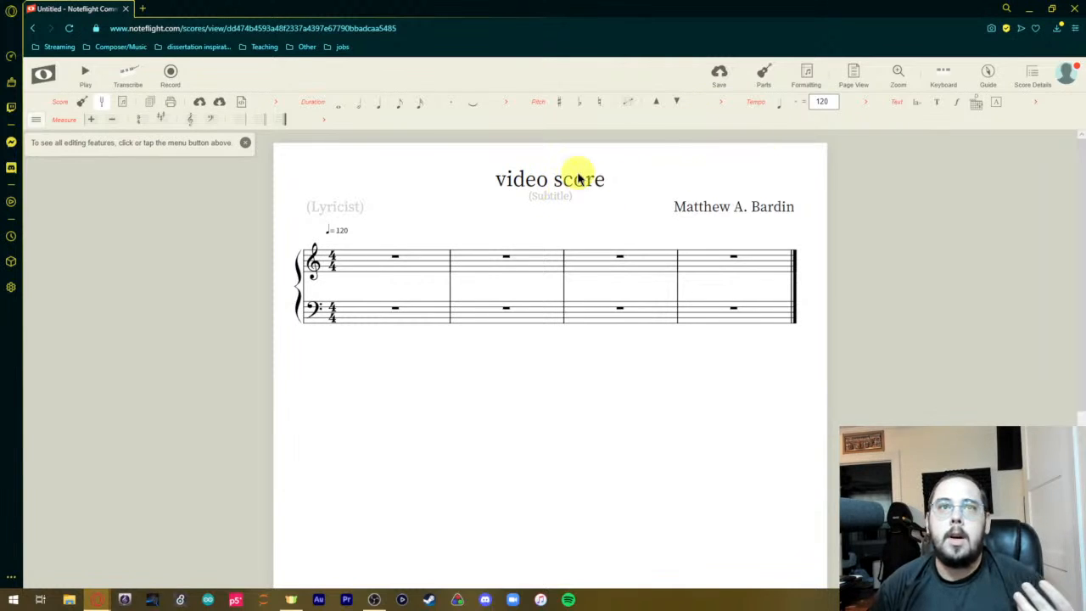
click(720, 69)
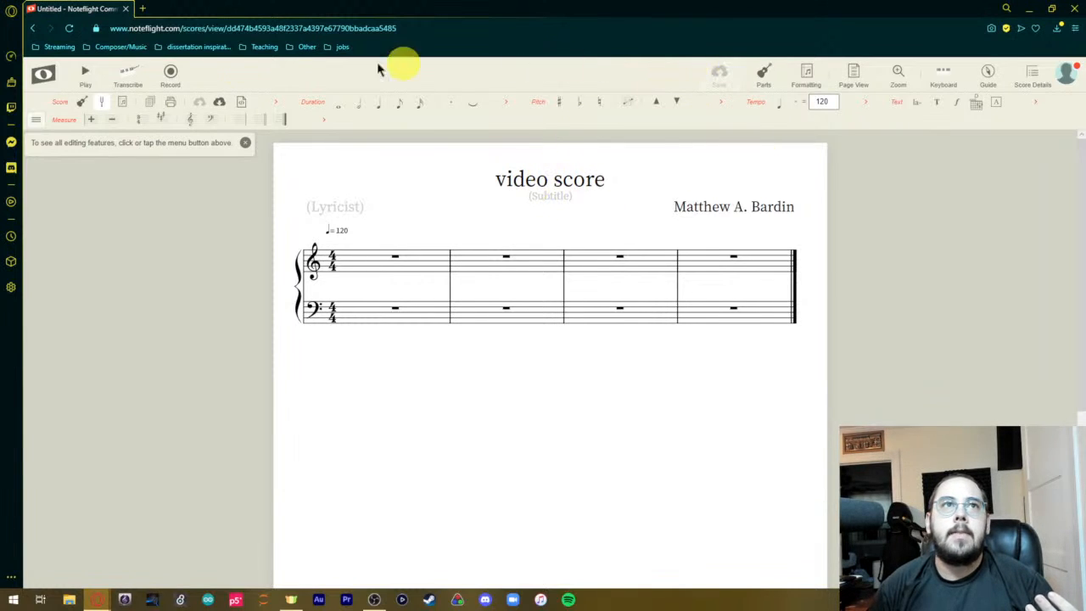
Open the personal scores list, reopen "video score" from it and dismiss the editing-features hint.
click(46, 78)
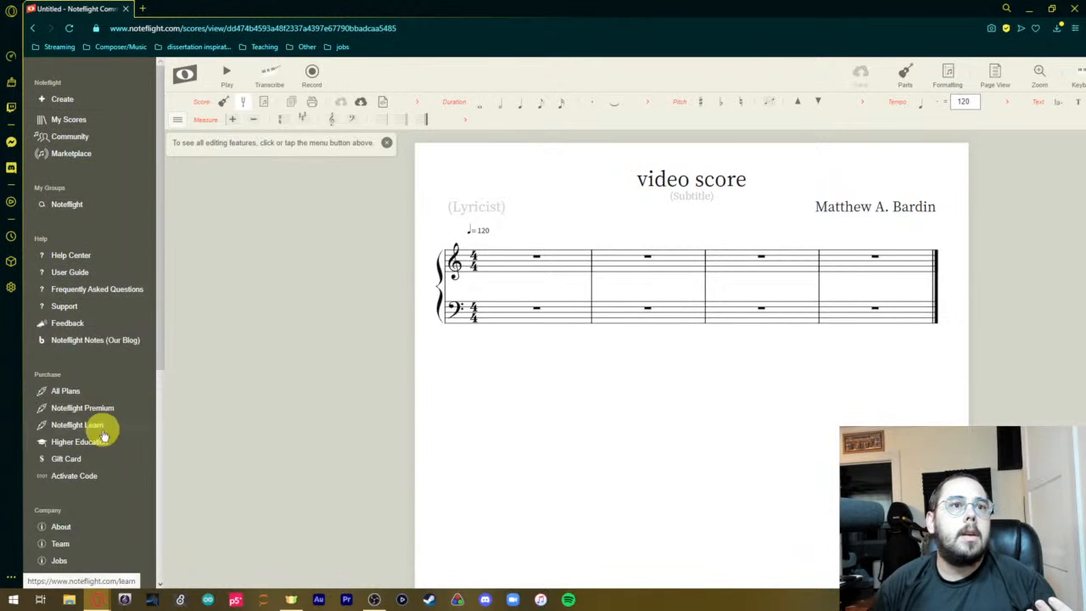
click(70, 121)
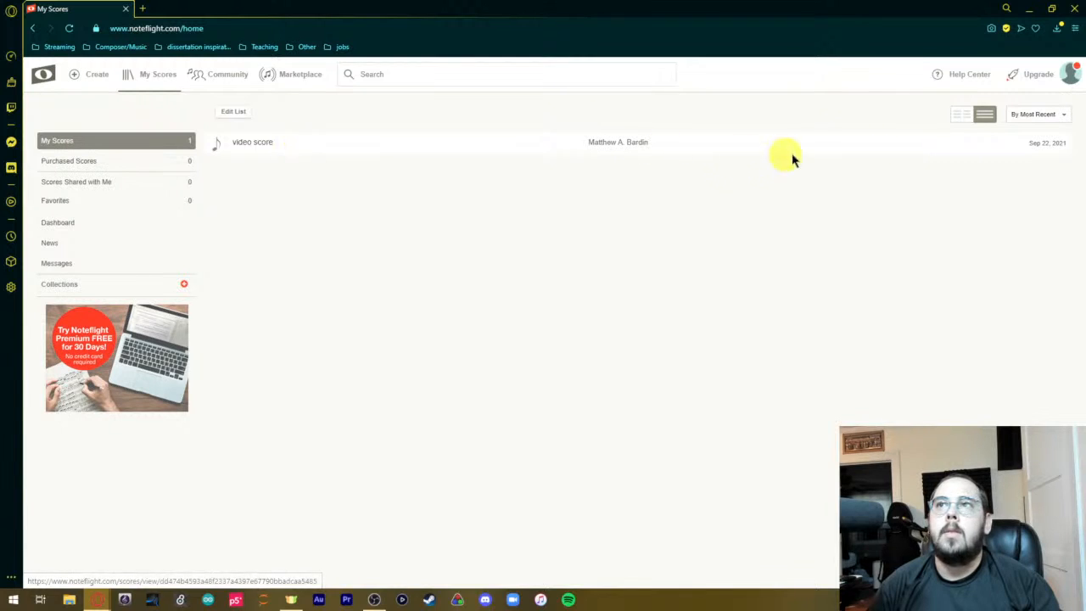
click(686, 143)
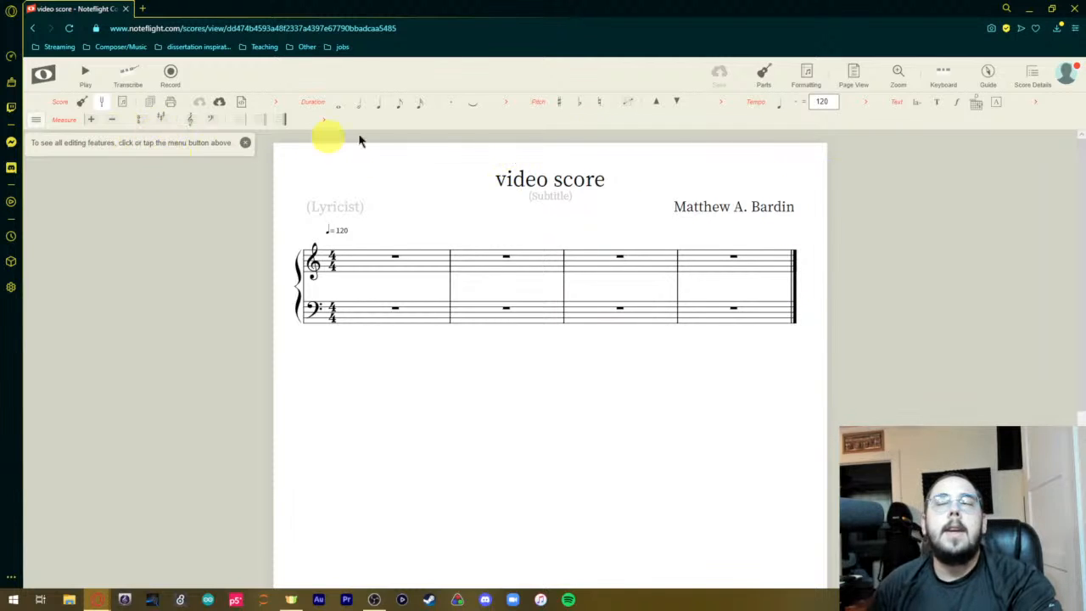
click(245, 143)
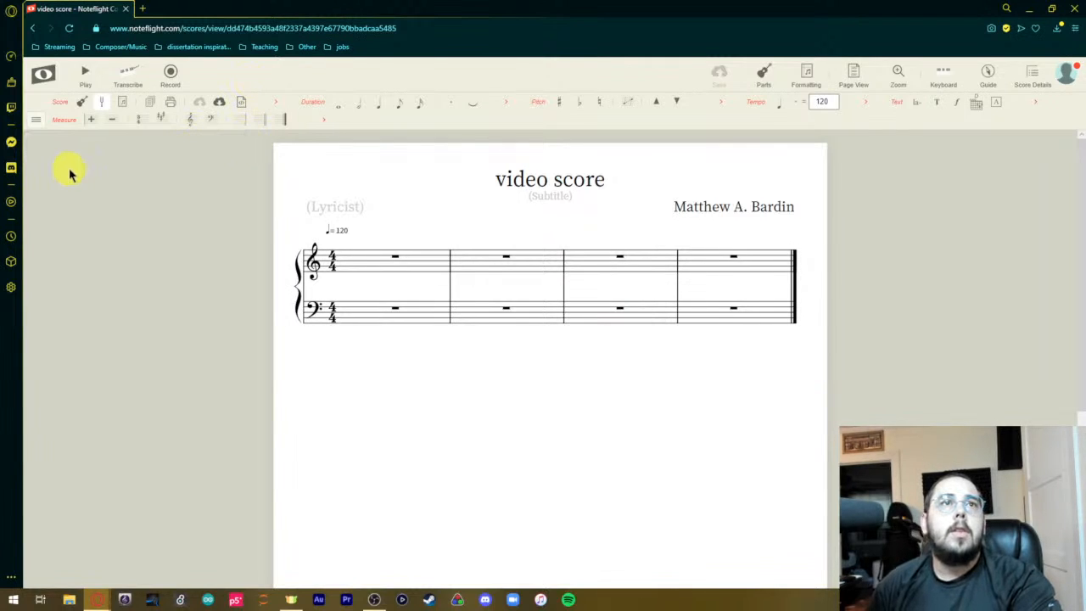
Show the additional measure tools and try a bass clef on the upper staff and a treble clef on the lower staff's first measure.
click(323, 124)
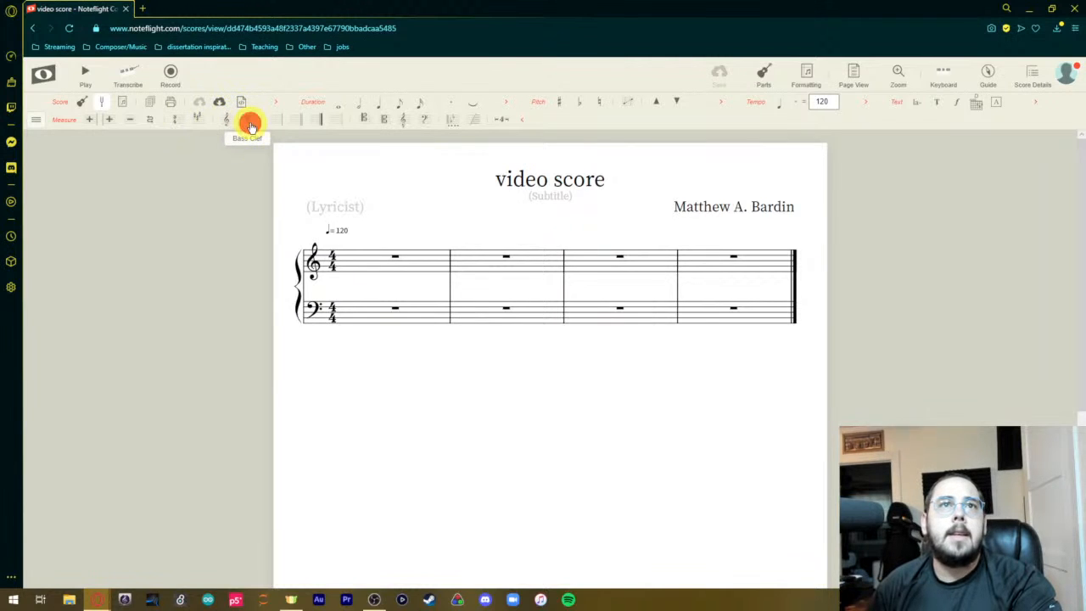
click(331, 252)
click(249, 123)
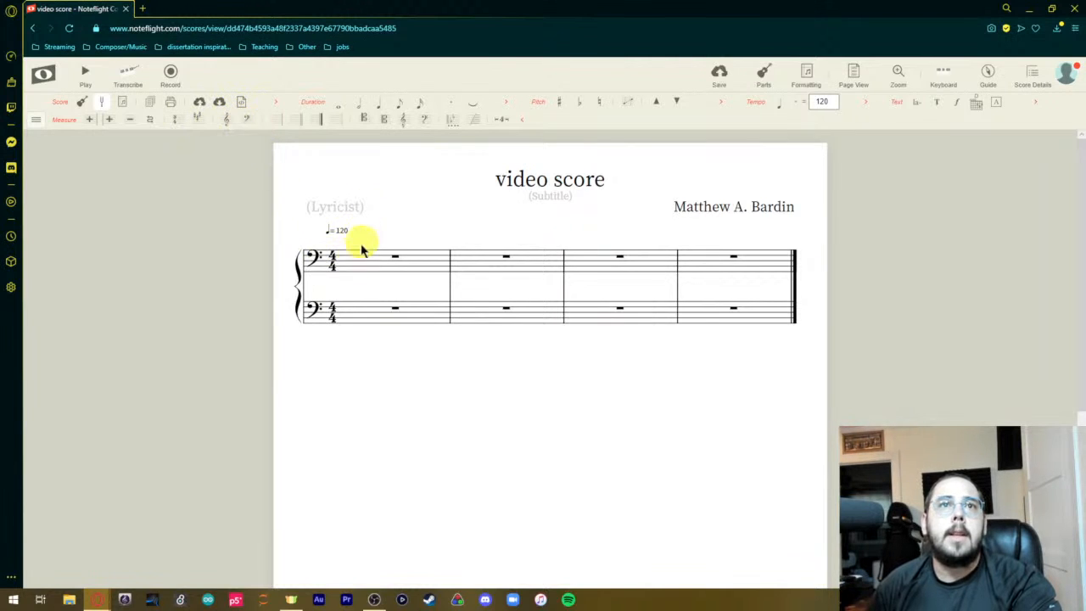
click(346, 320)
click(226, 119)
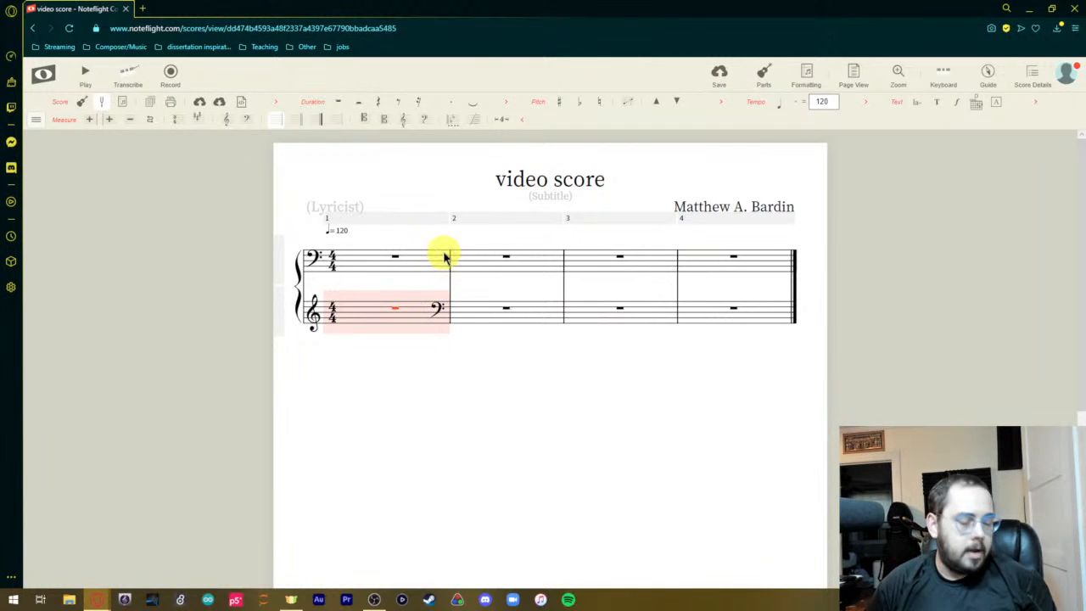
Undo both clef changes.
key(ctrl+z)
key(Escape)
key(ctrl+z)
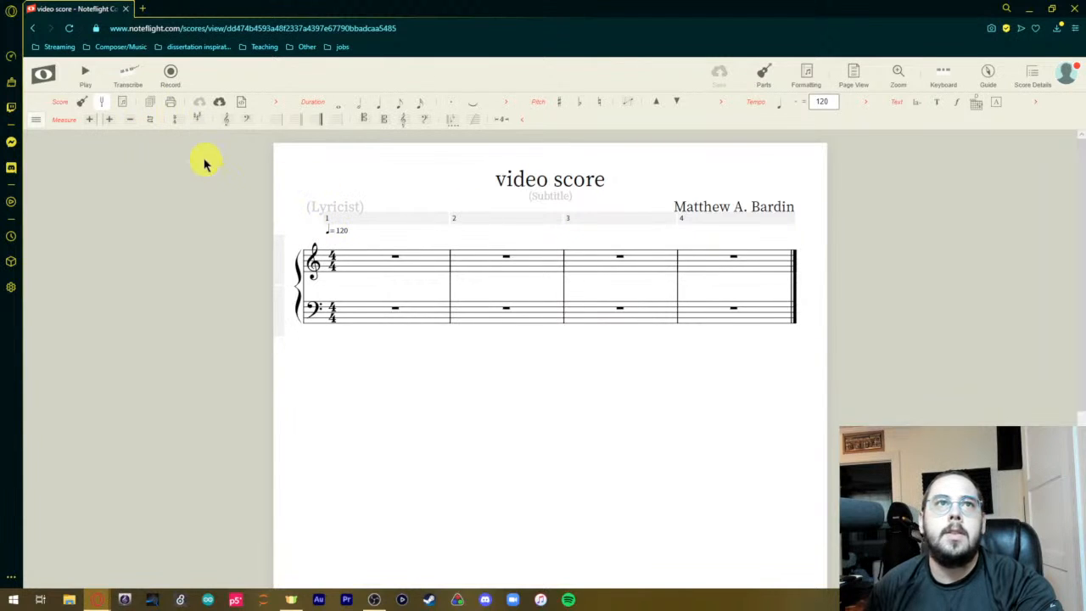
Change the score's time signature to 5/8 and clear the selection.
click(174, 120)
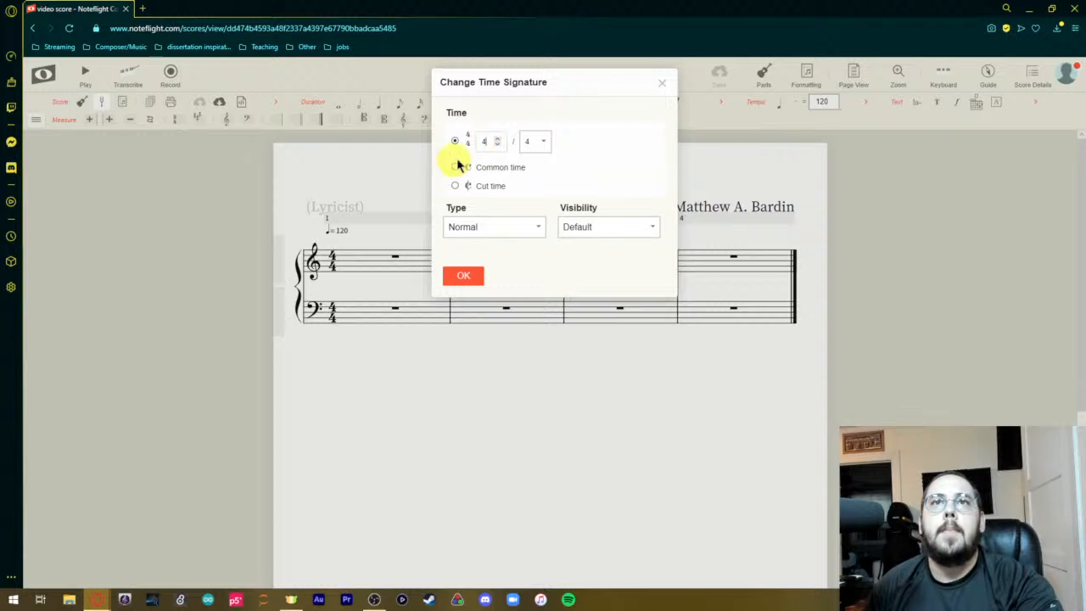
click(538, 141)
click(535, 178)
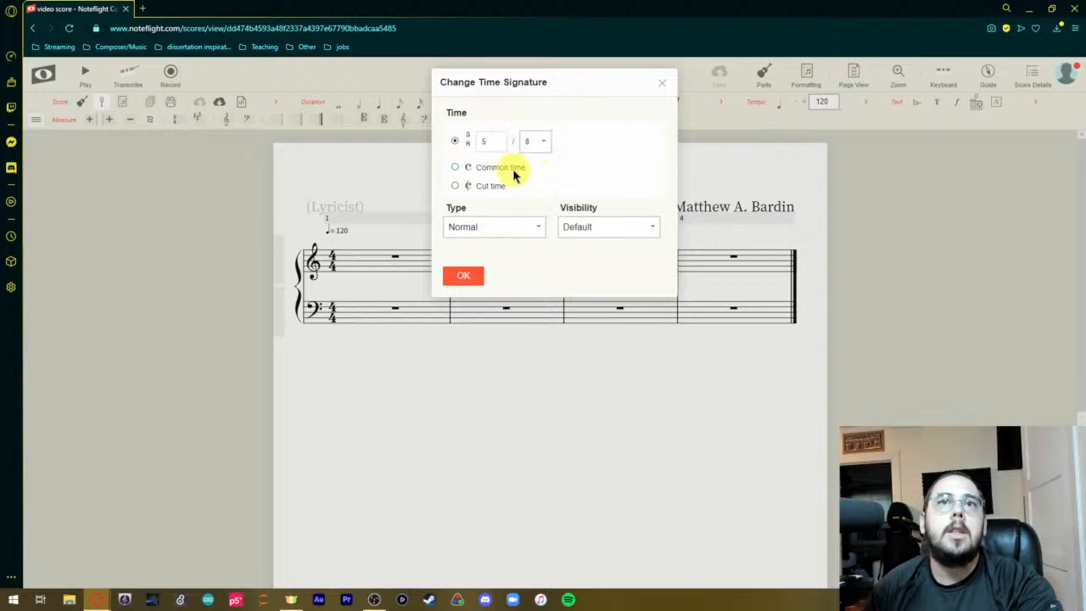
click(465, 276)
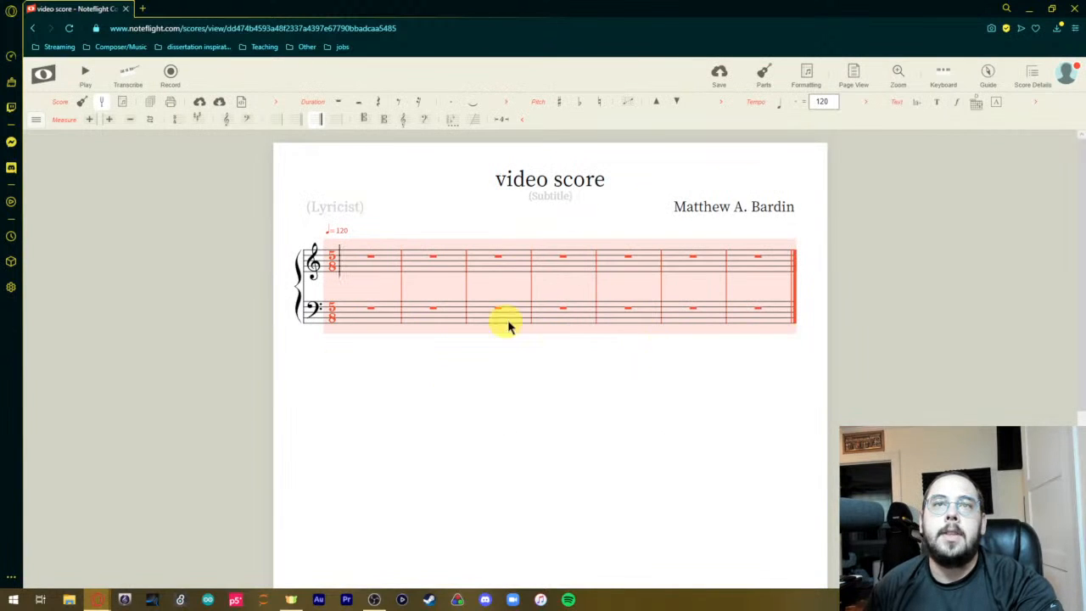
click(718, 393)
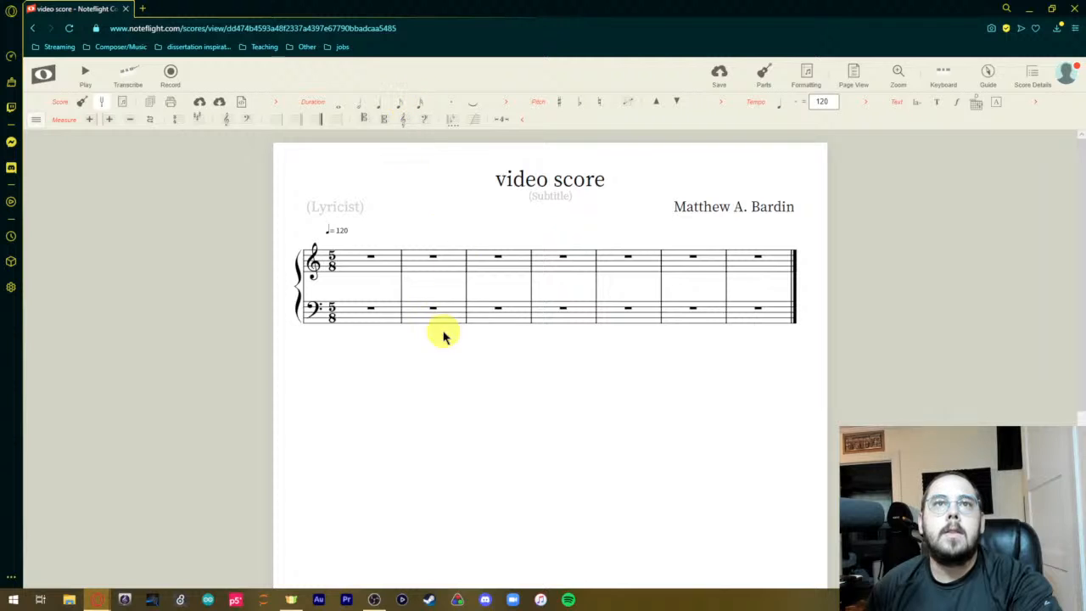
Fill the treble staff's second measure with five eighth notes and delete the second one, leaving a rest.
click(424, 259)
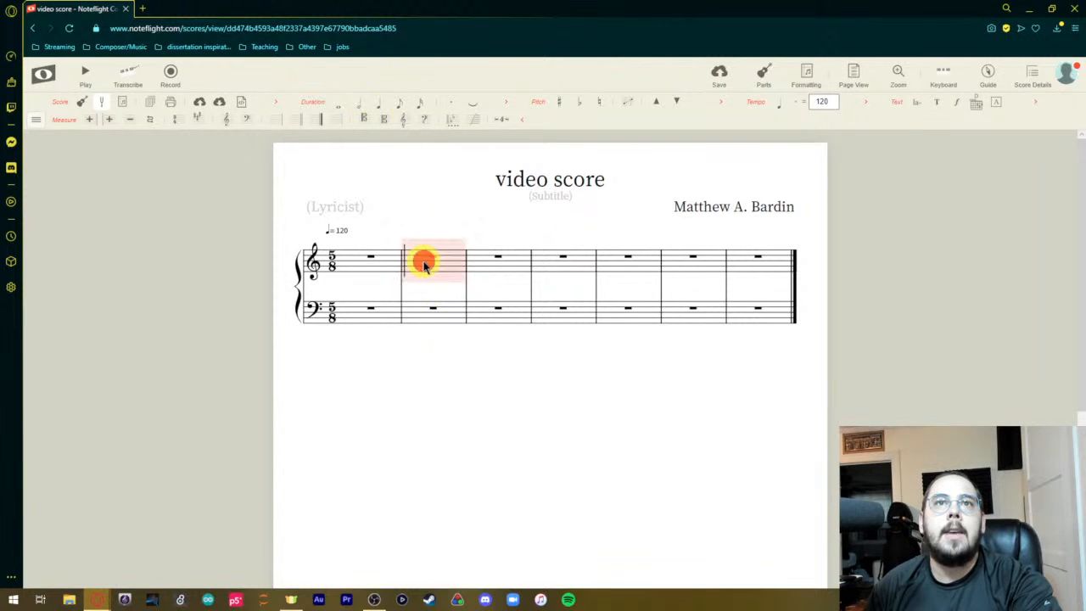
click(400, 104)
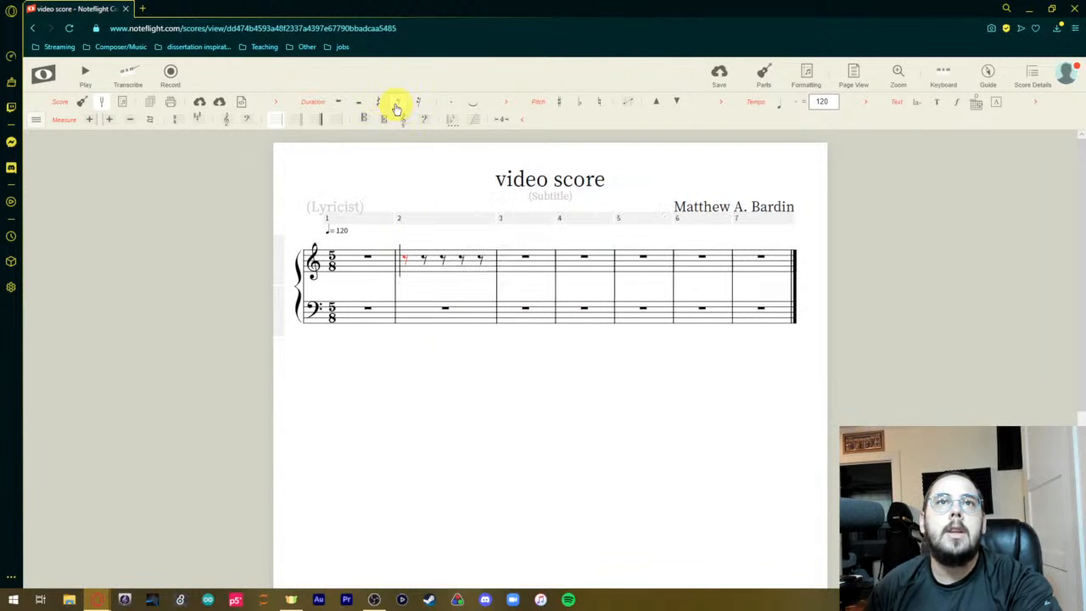
click(406, 262)
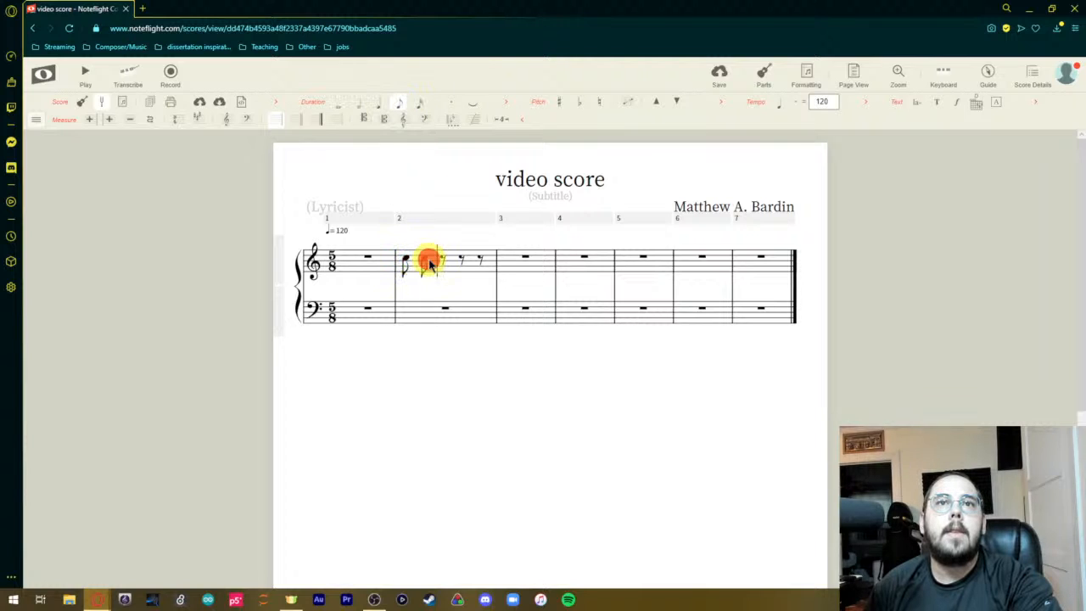
click(424, 262)
click(443, 262)
click(463, 262)
click(488, 263)
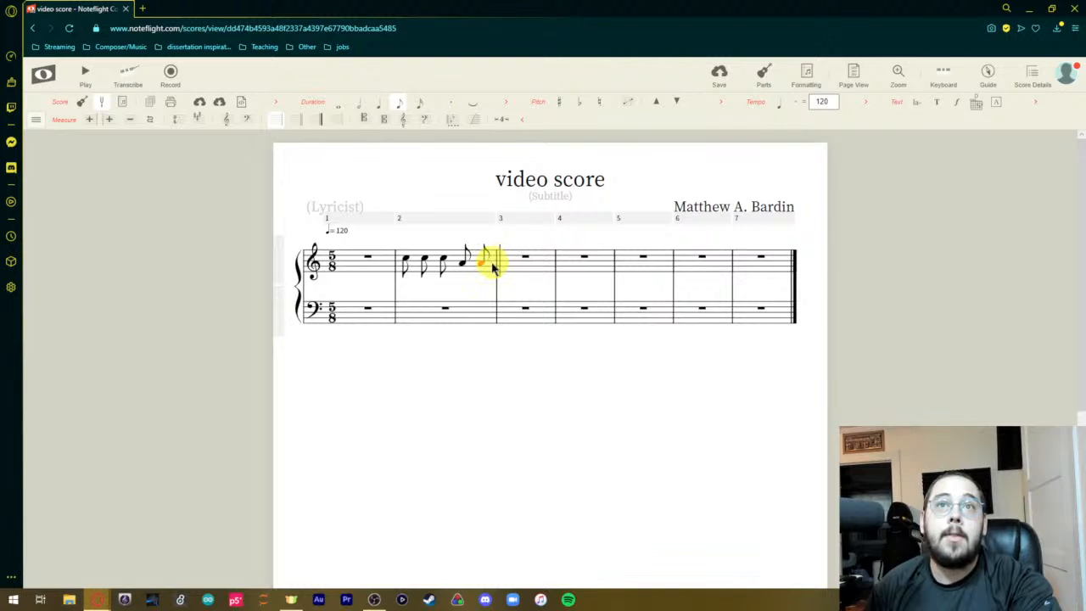
click(426, 264)
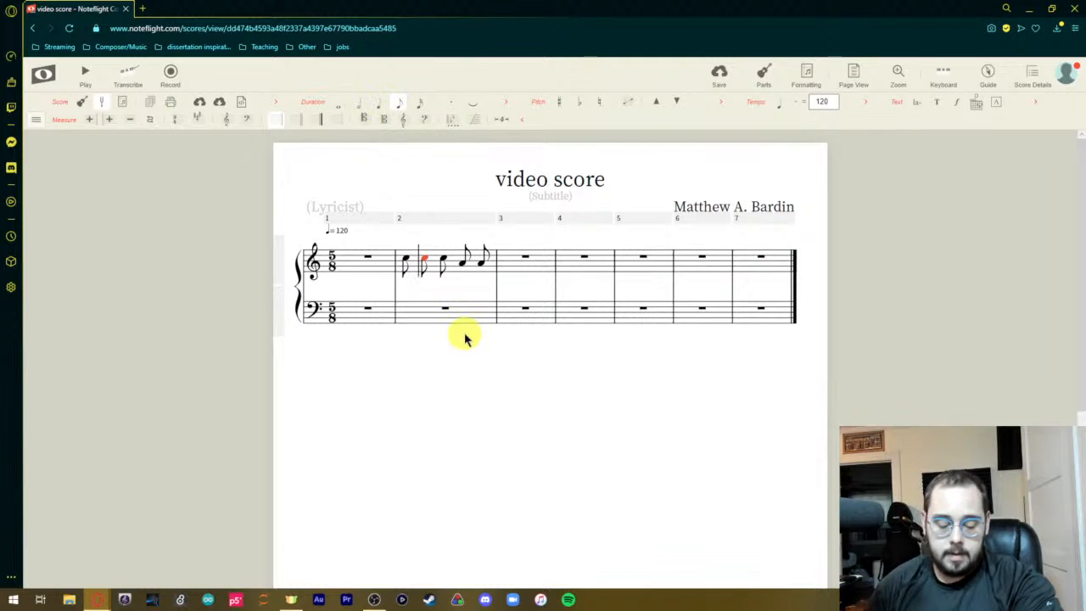
key(Delete)
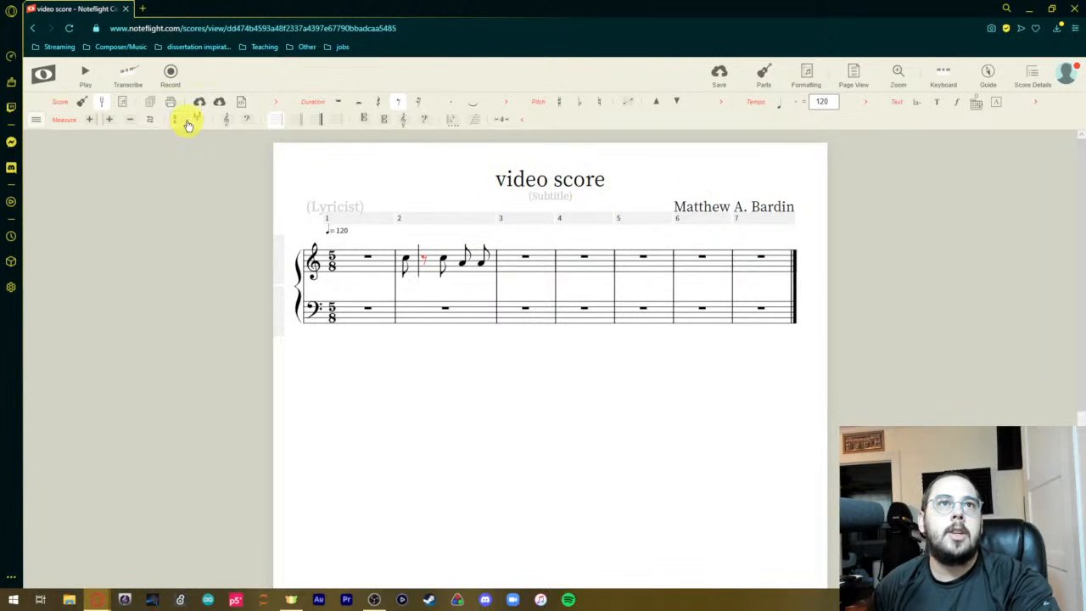
Insert two empty measures between the first measure and the one holding the eighth notes.
click(86, 125)
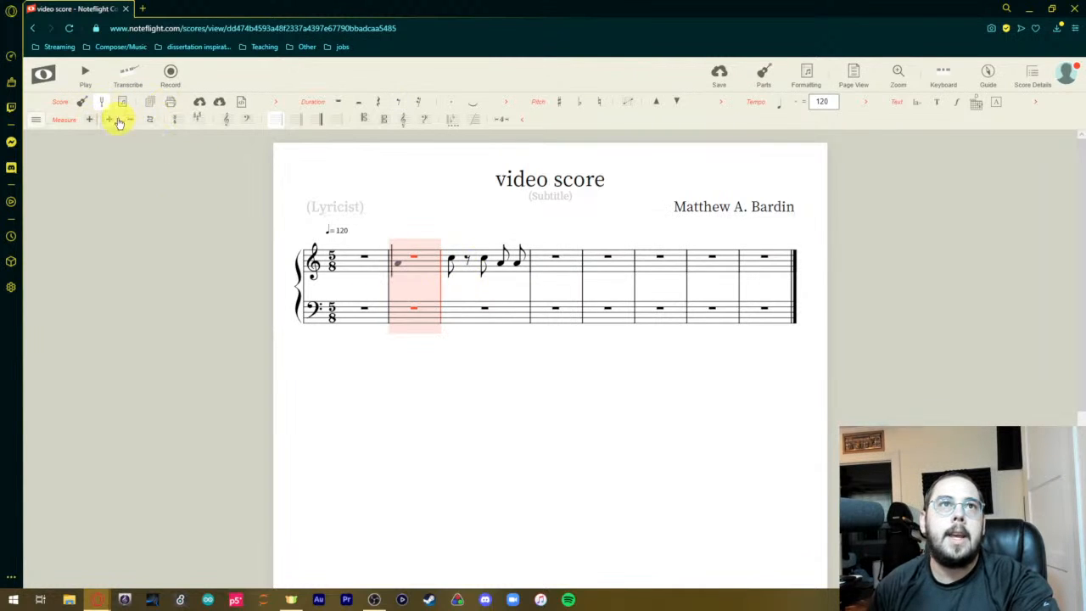
click(111, 119)
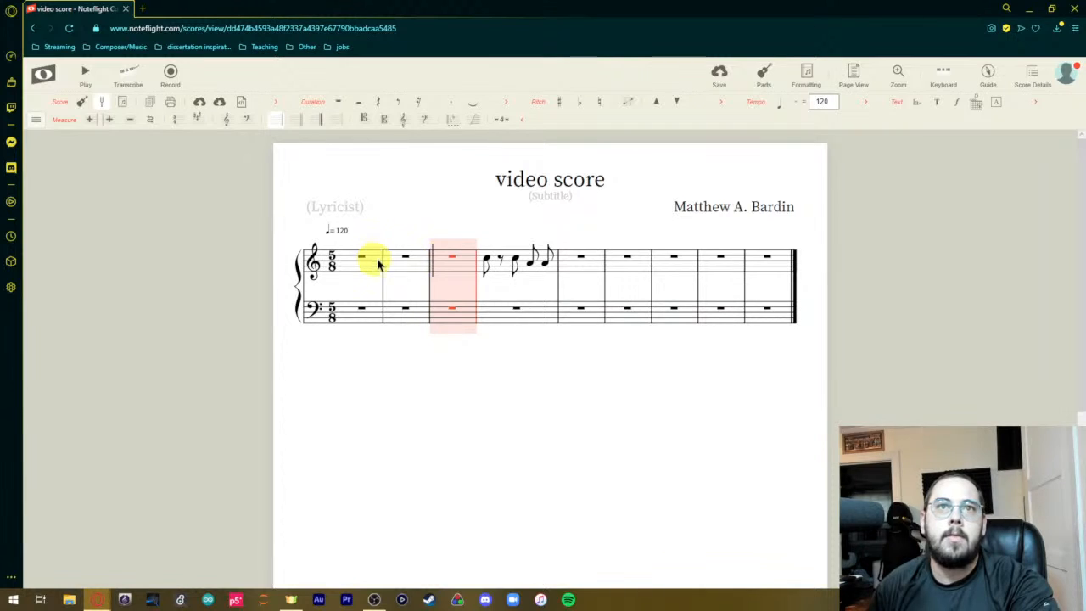
click(449, 365)
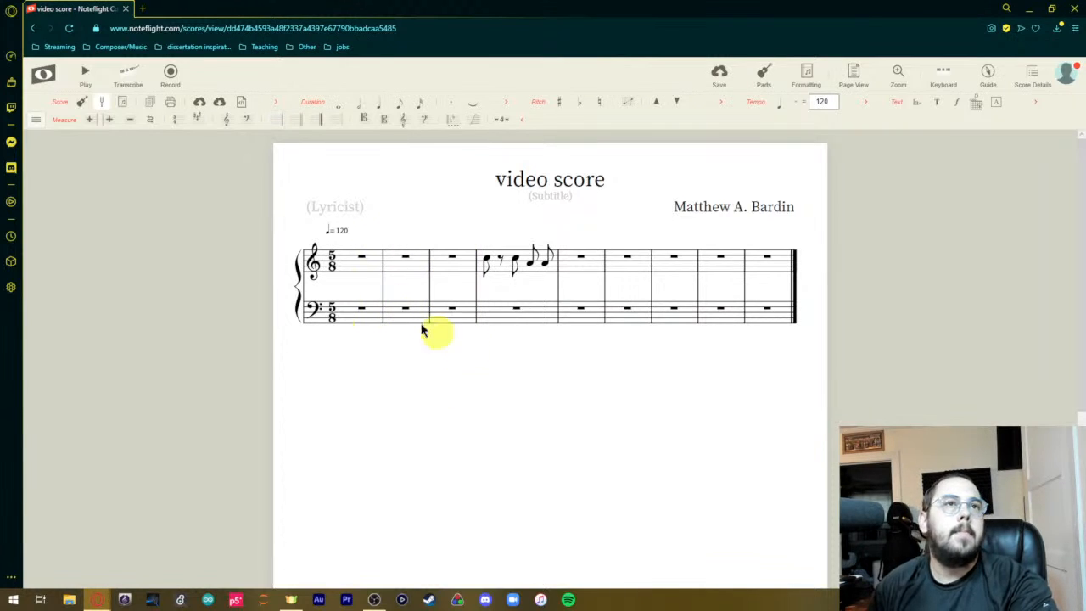
Look through the full editing menu's categories, including color, ornament, tempo and duration options, and close it.
click(35, 119)
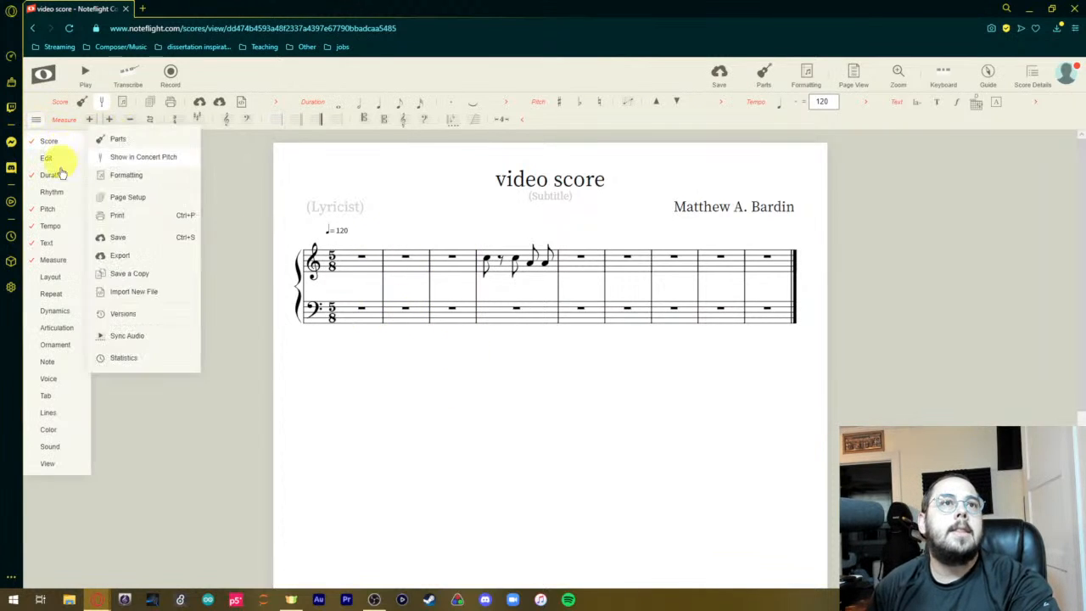
mouse_move(51, 447)
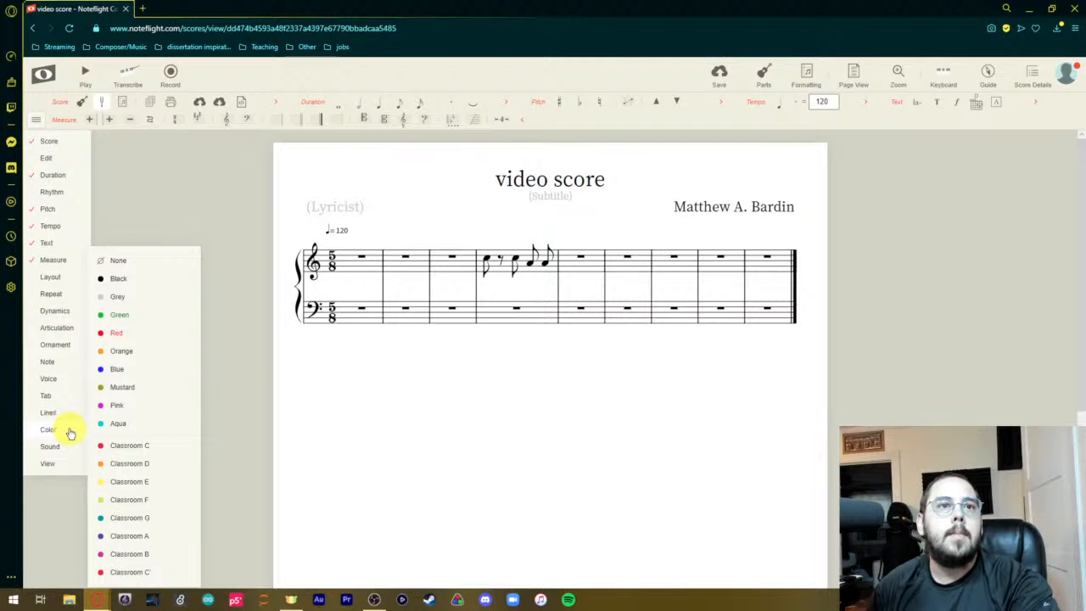
mouse_move(53, 416)
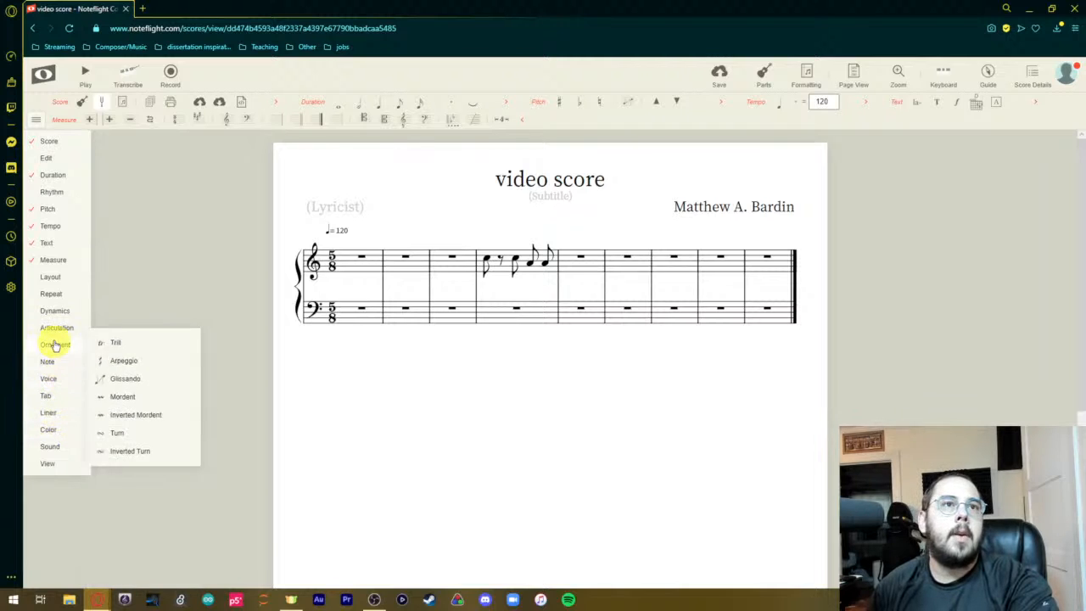
mouse_move(54, 329)
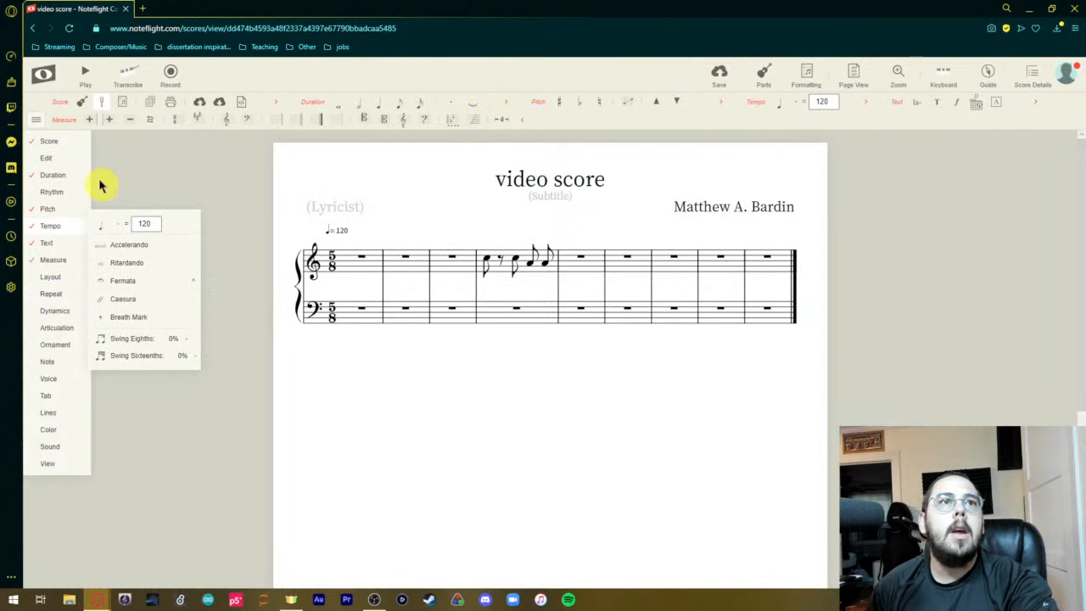
mouse_move(46, 210)
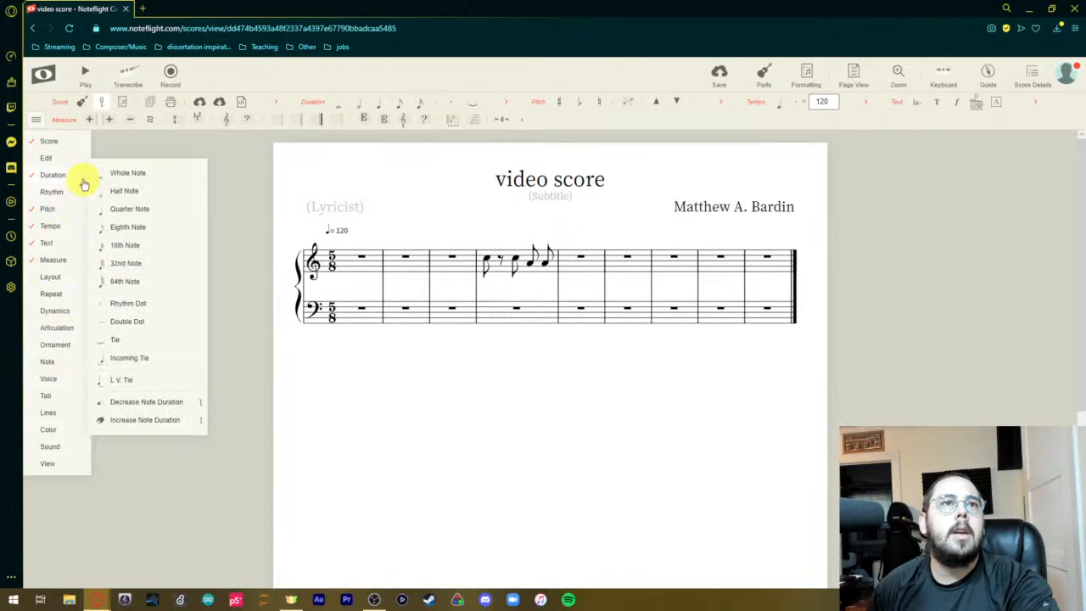
click(36, 122)
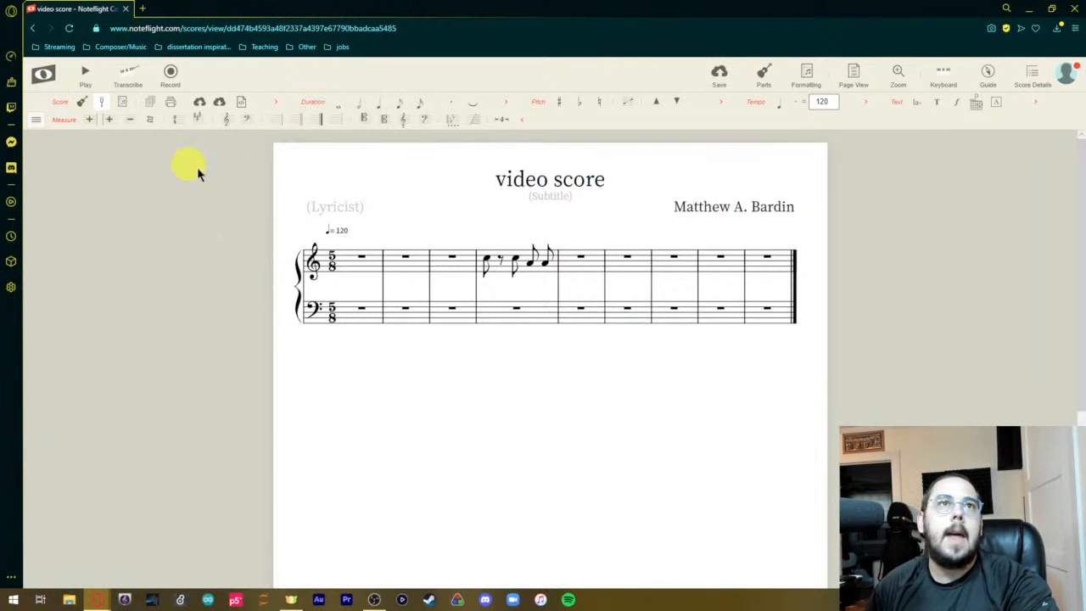
Fill the bass staff's third measure with a quarter note followed by three eighth notes.
click(443, 312)
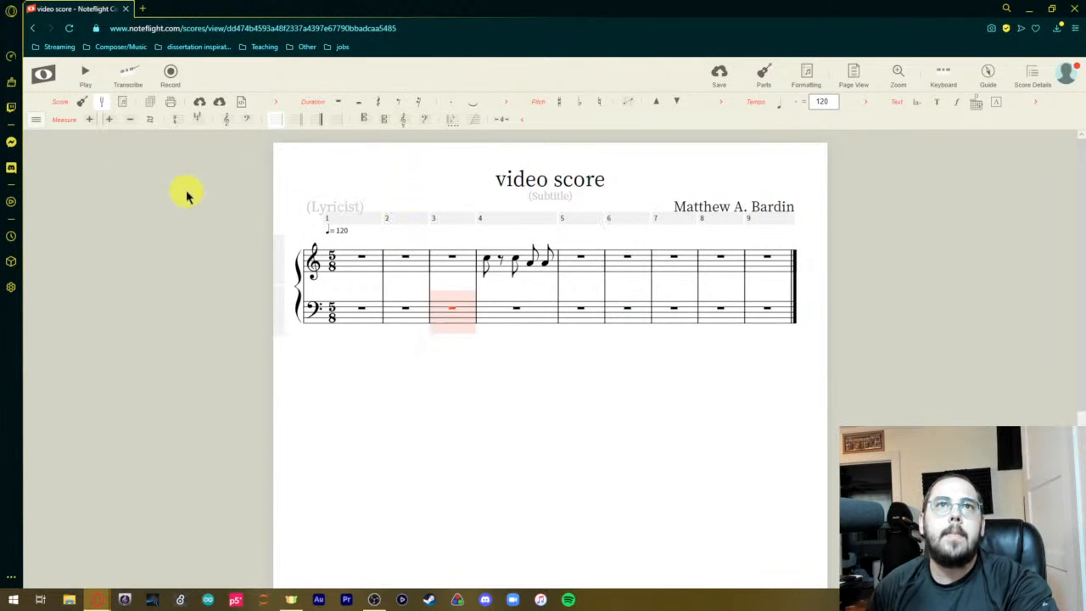
click(442, 319)
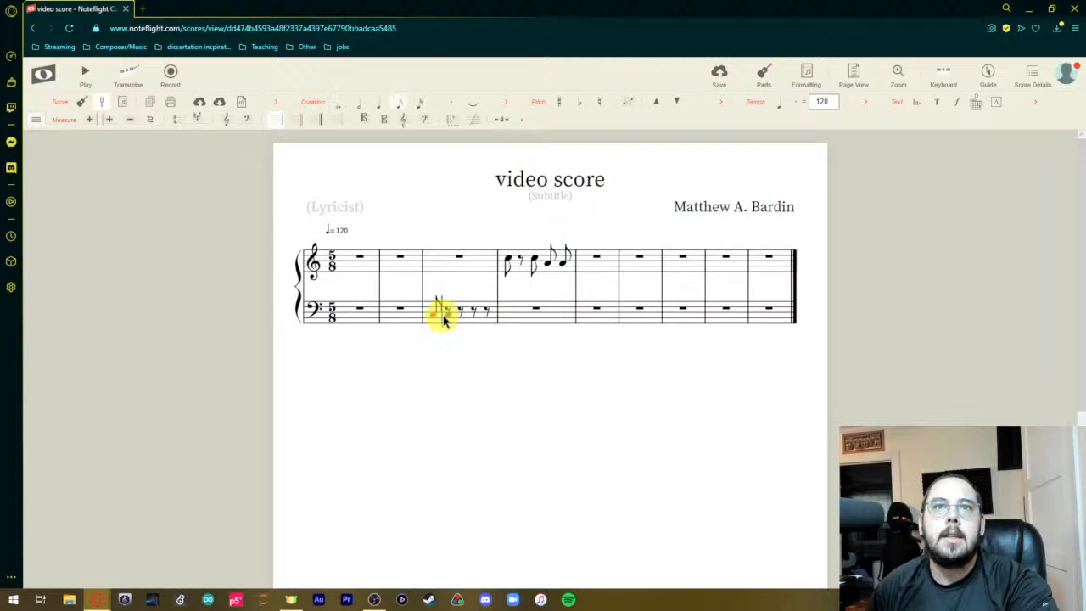
click(375, 103)
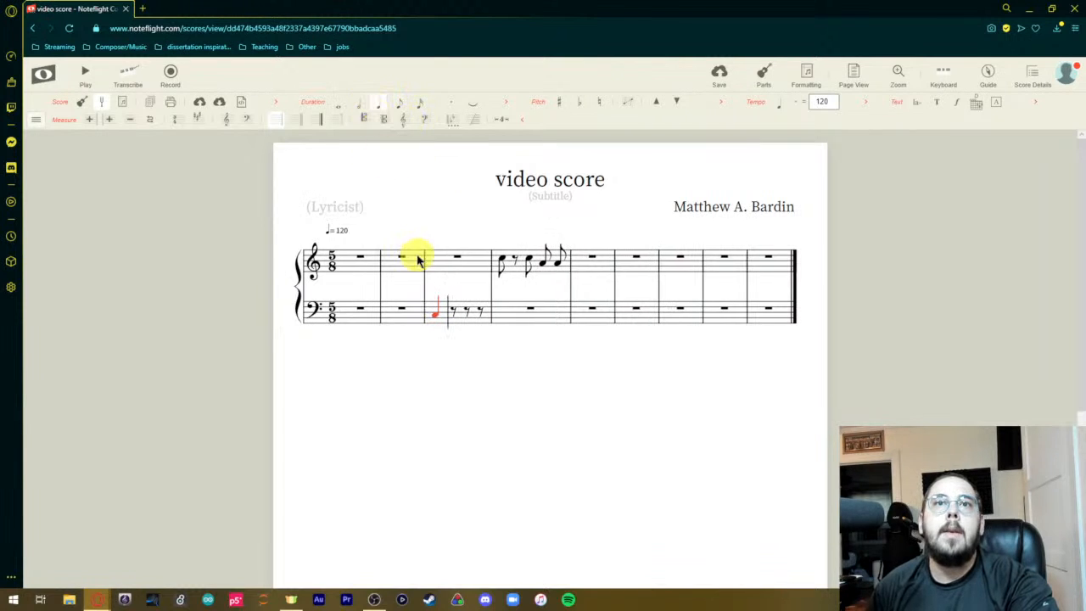
click(457, 313)
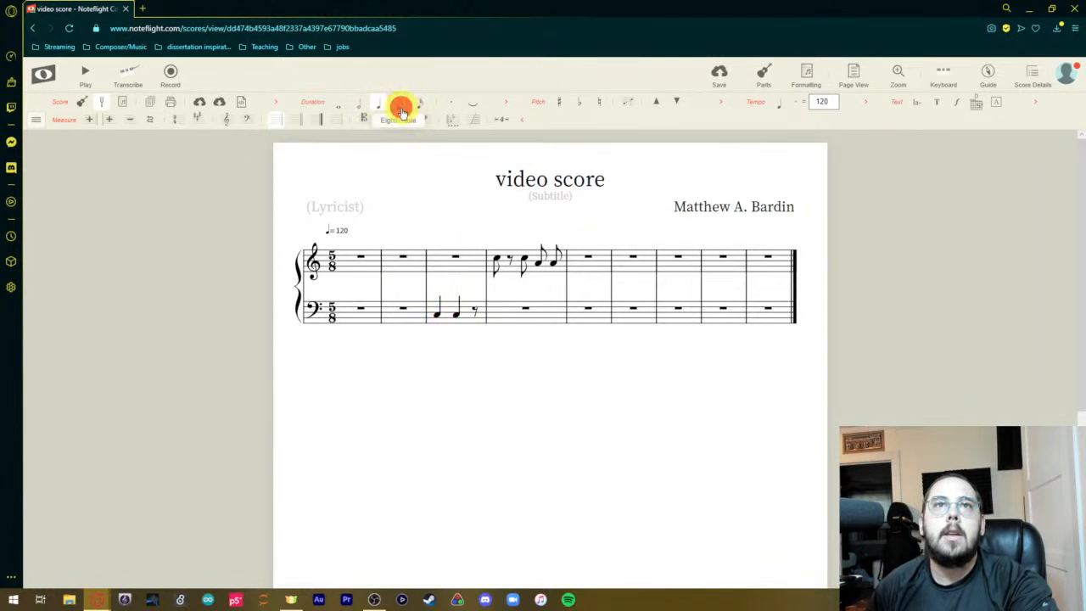
click(401, 107)
click(473, 313)
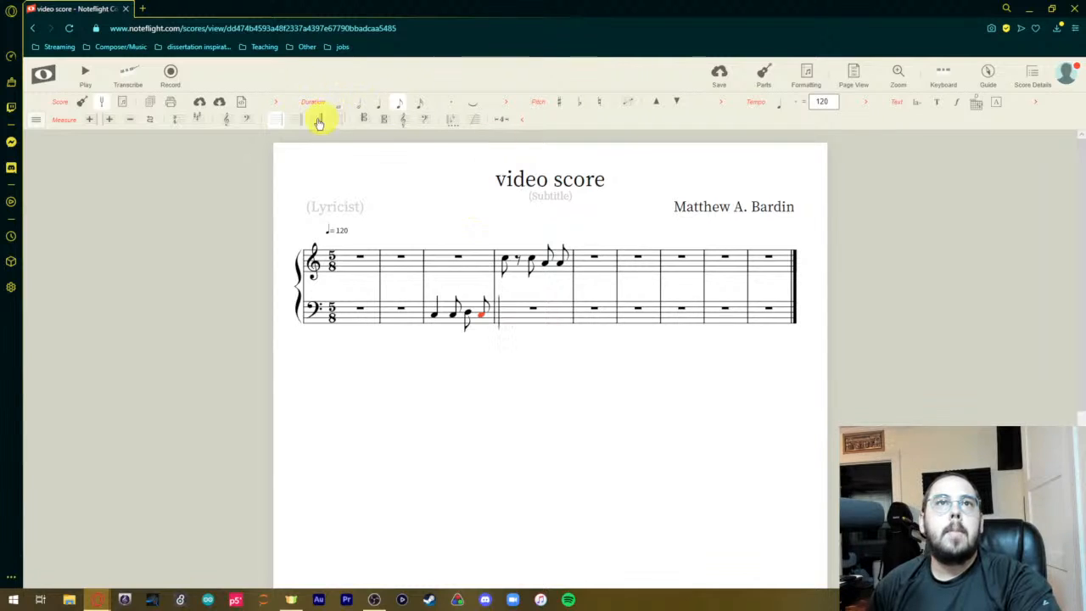
click(274, 105)
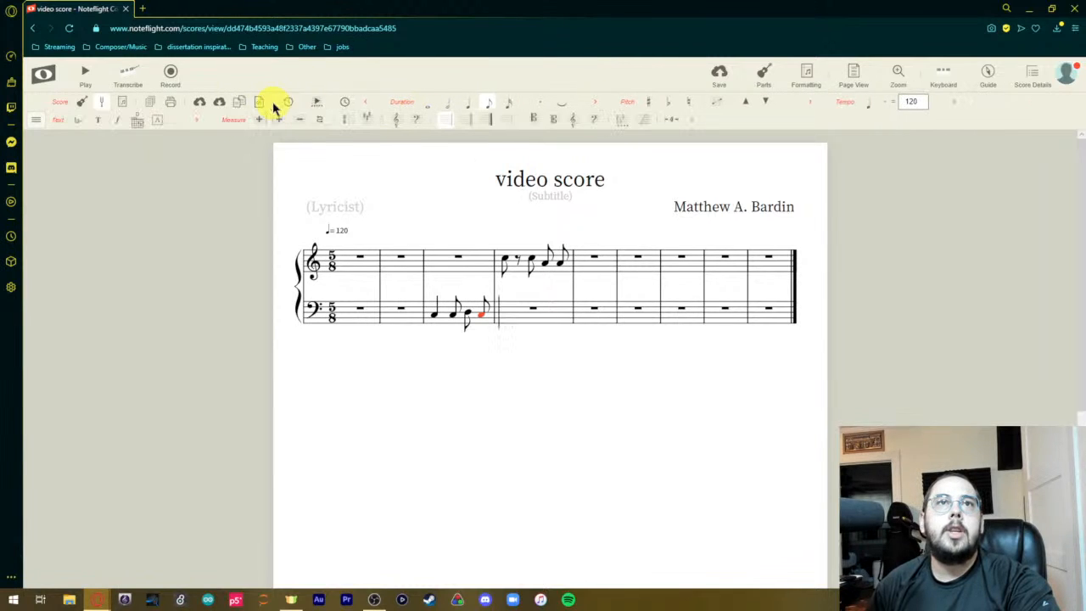
click(365, 105)
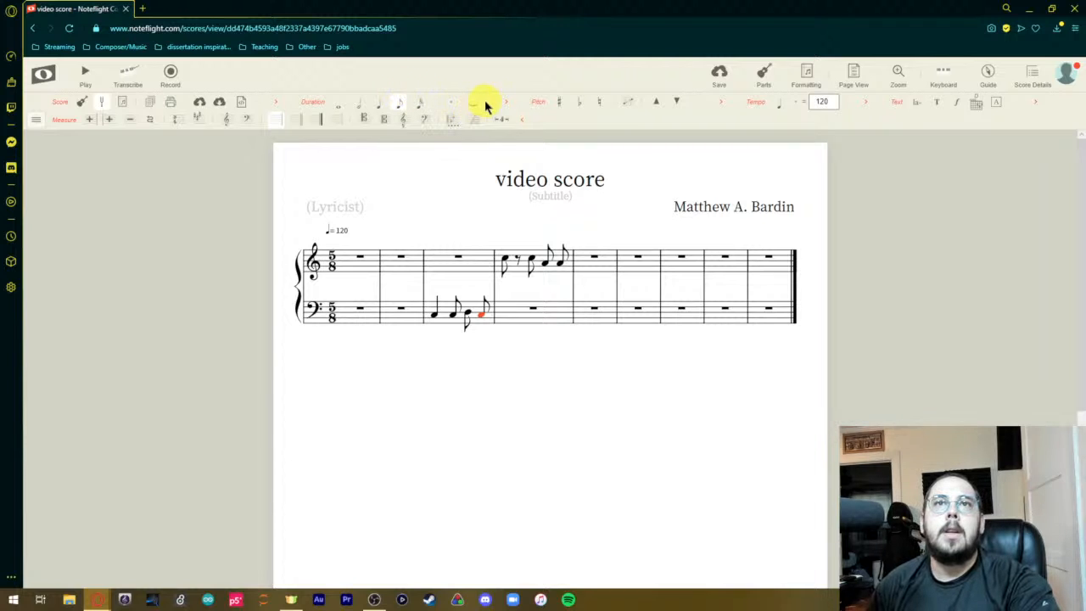
Dot the first eighth note in the treble staff's fourth measure and tie that measure's last two eighth notes together.
click(504, 258)
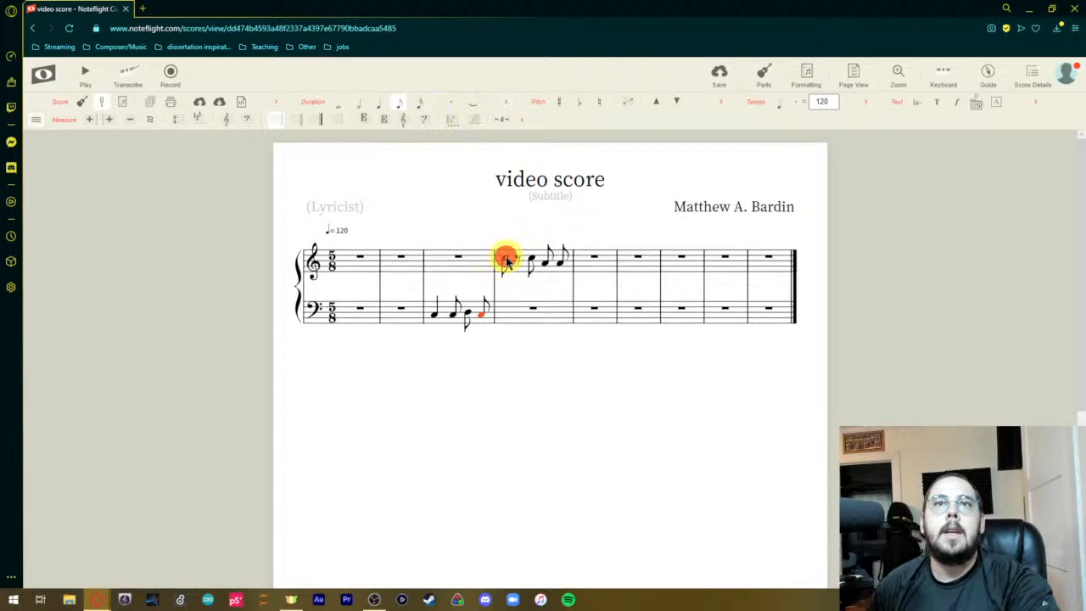
click(452, 106)
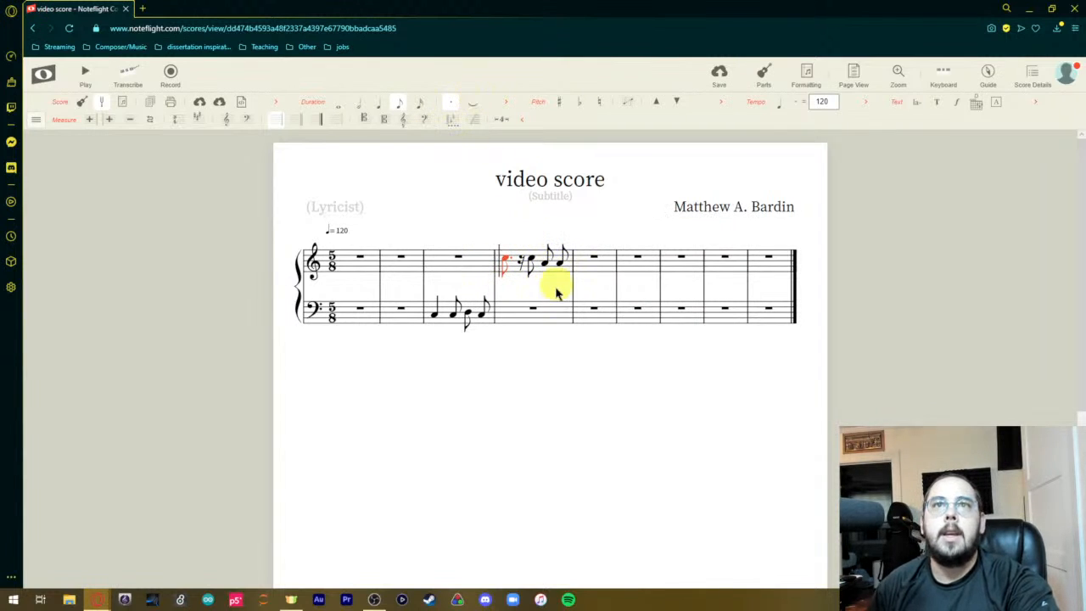
click(545, 264)
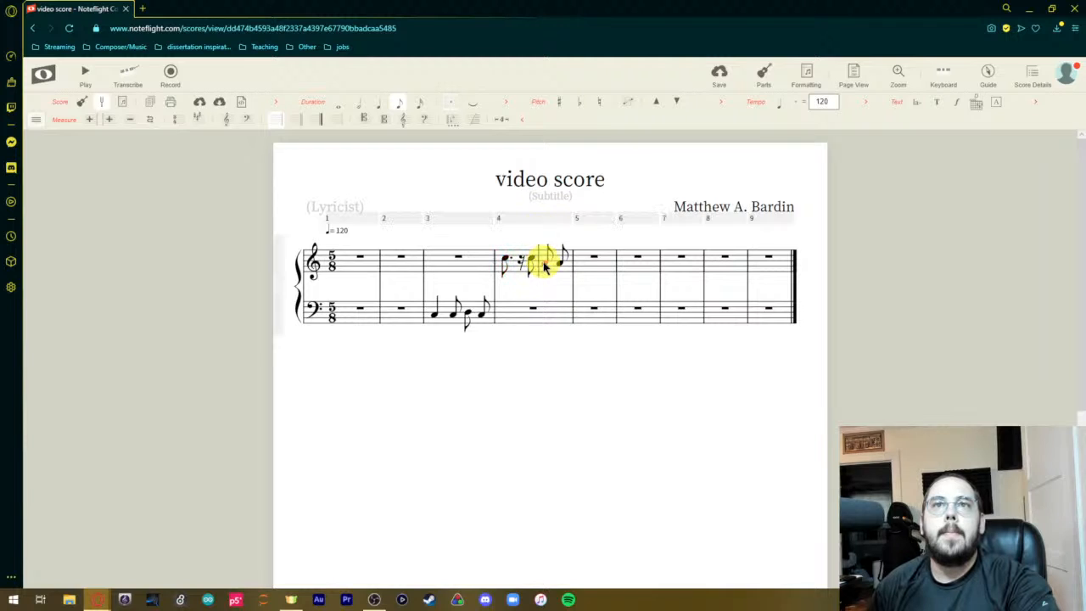
click(477, 101)
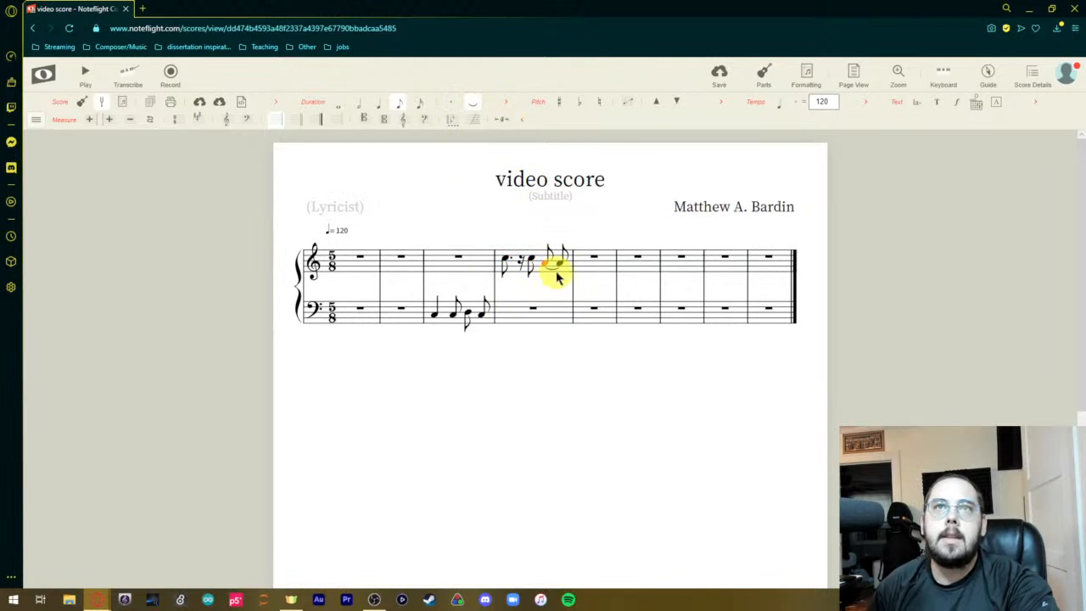
Shorten the first note in the bass staff's third measure to an eighth and lengthen it back to a quarter.
click(507, 103)
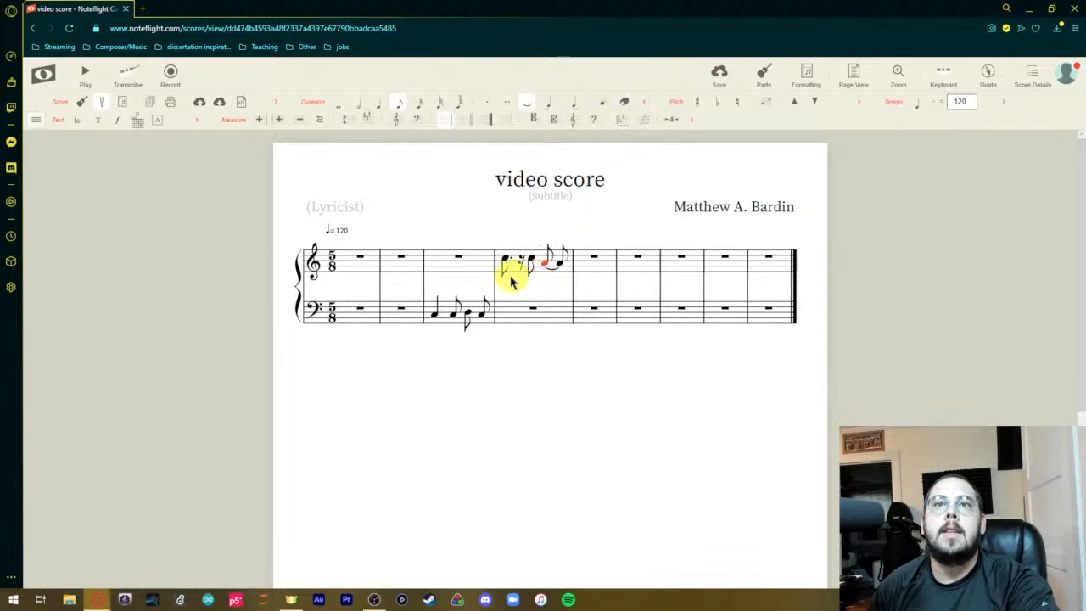
click(435, 312)
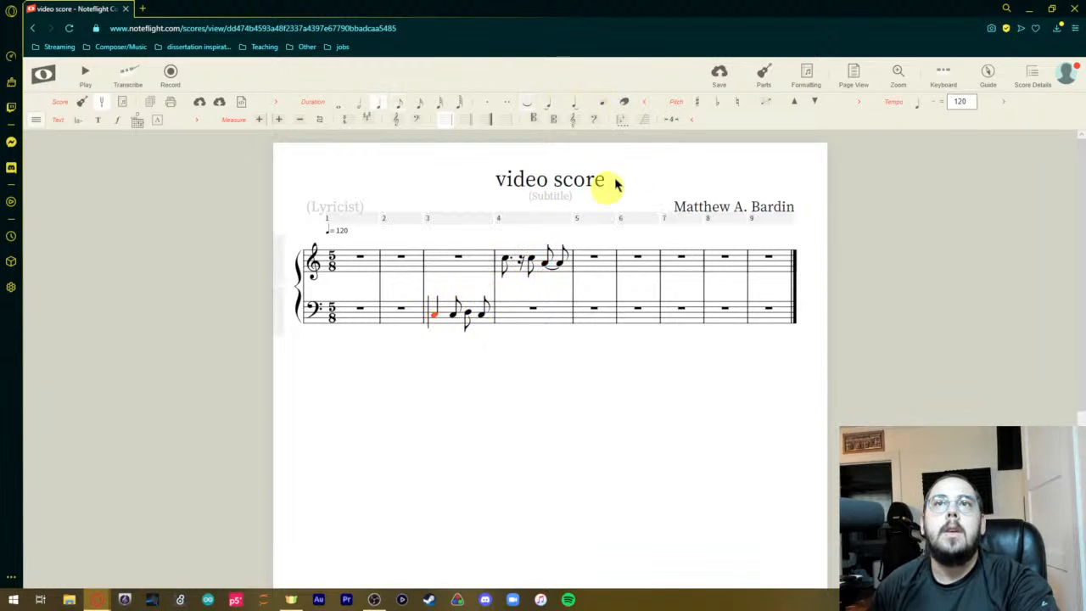
click(604, 106)
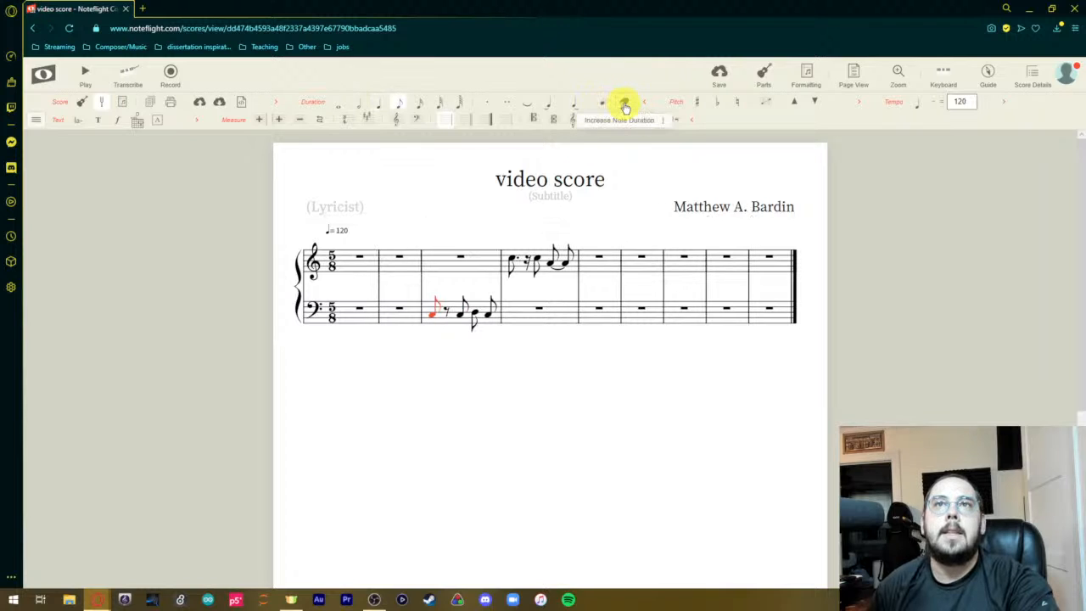
click(623, 104)
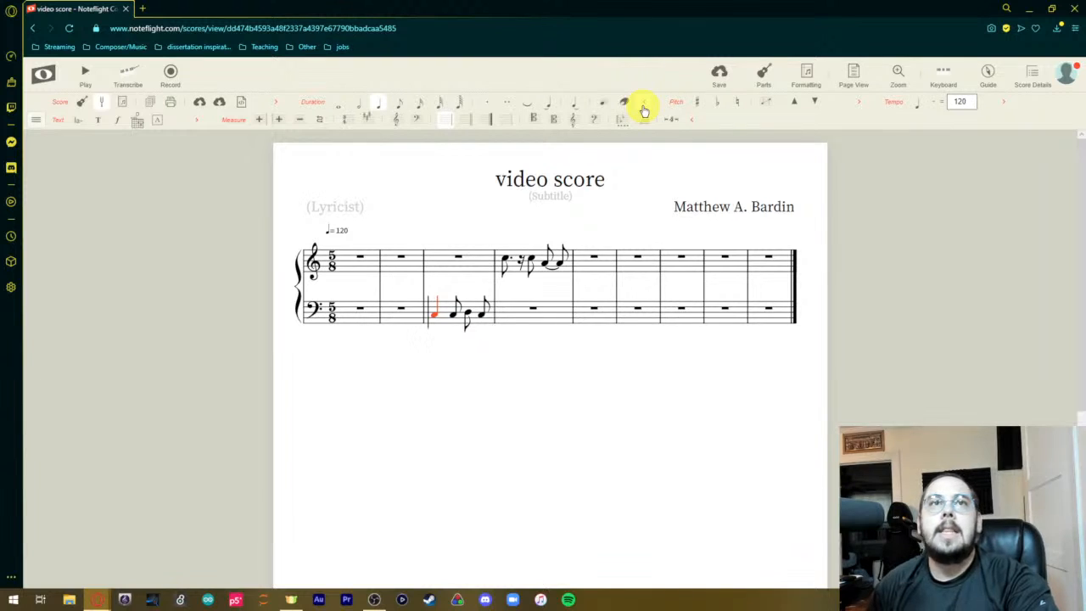
click(645, 108)
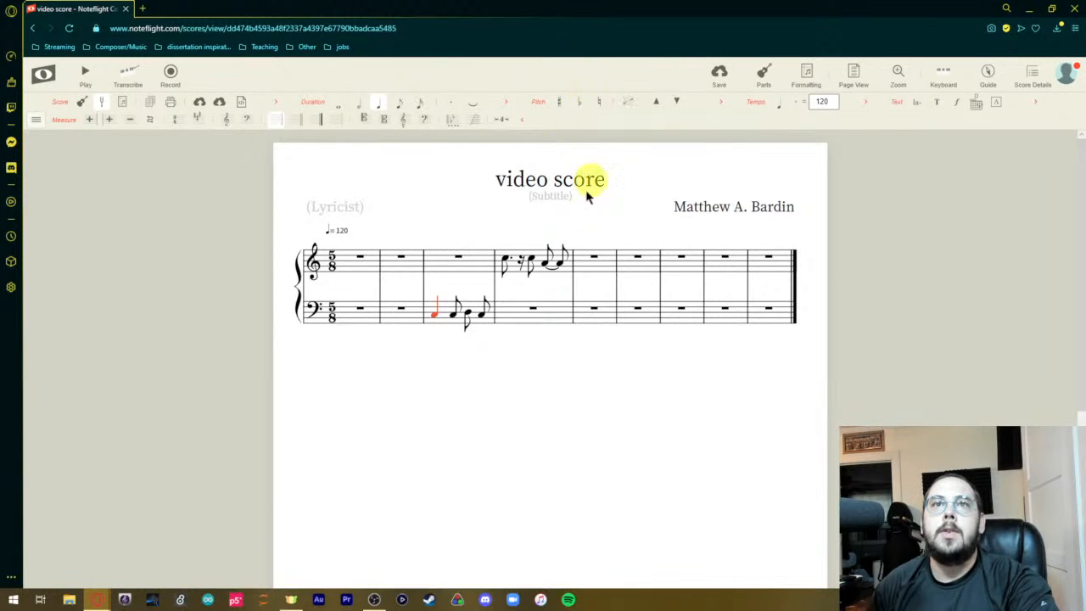
Copy the bass staff's third measure into its fourth measure.
click(475, 314)
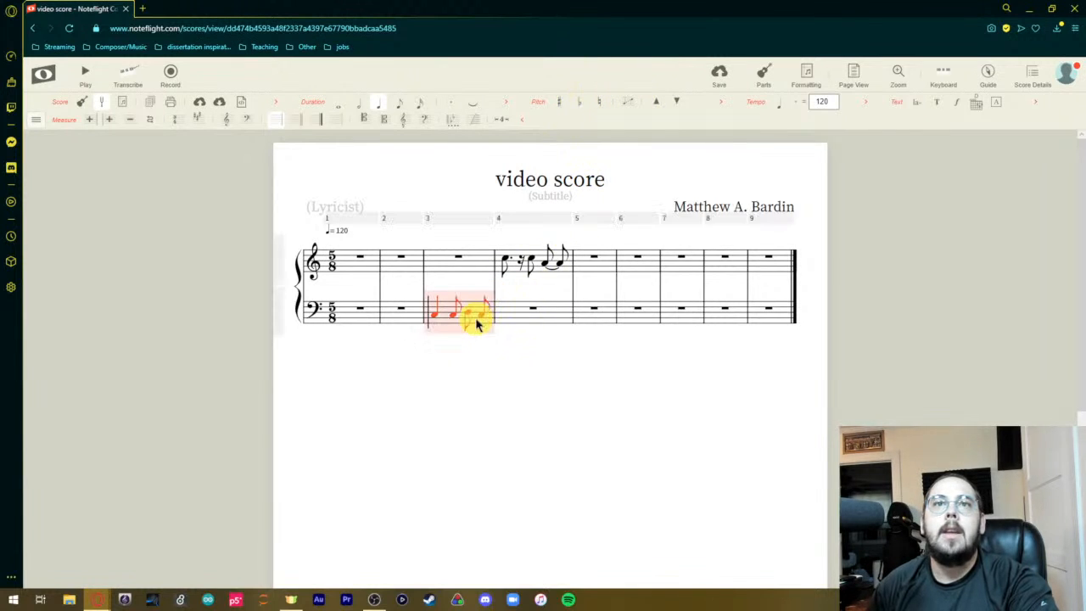
click(516, 313)
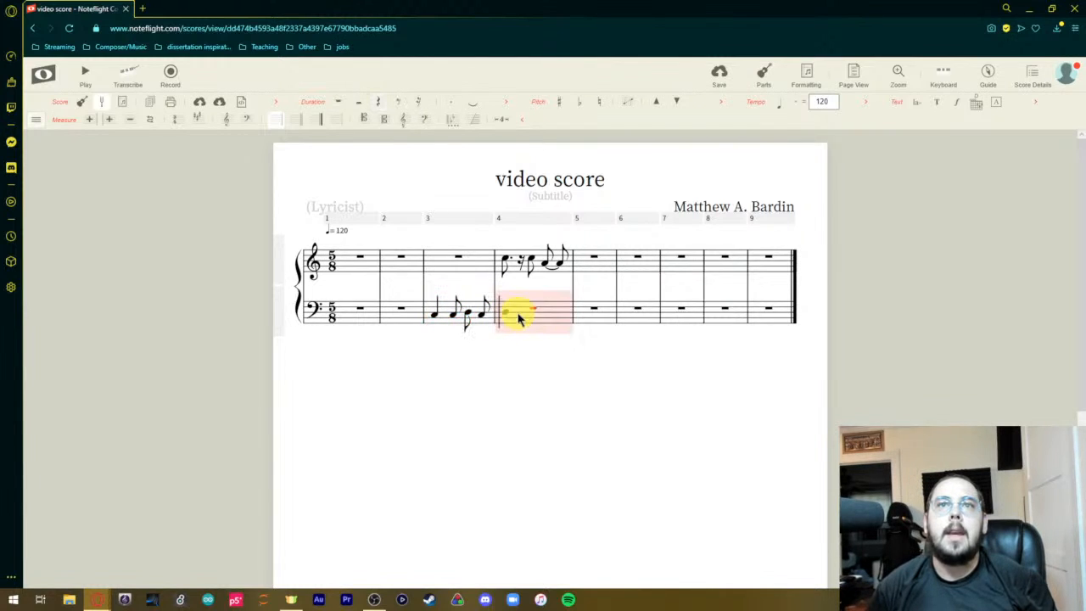
key(ctrl+v)
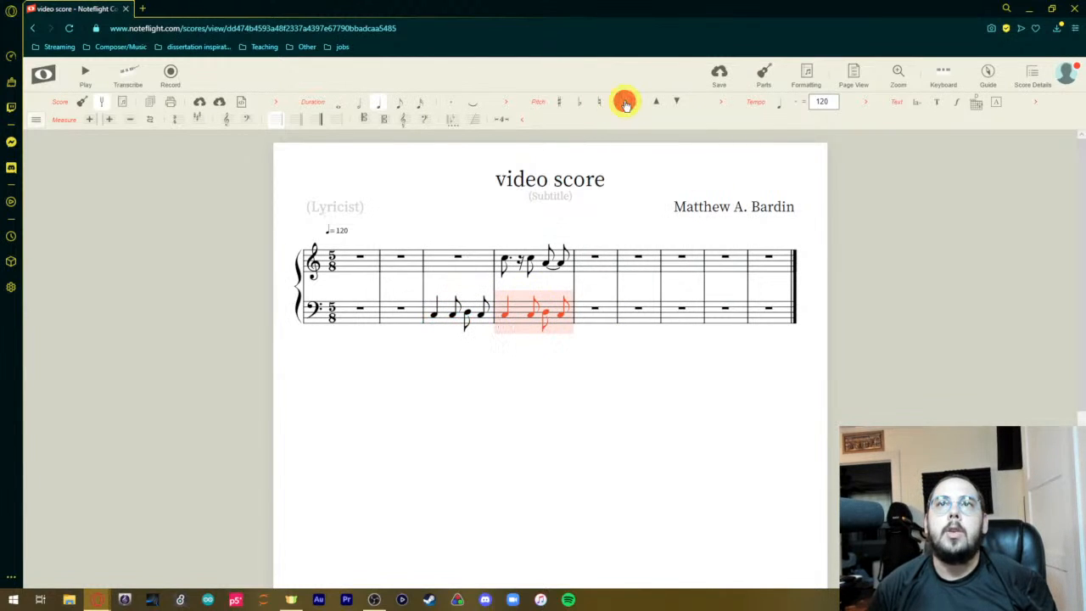
Transpose the bass staff's fourth measure up a perfect 5th with key signatures changed, and undo the transposition.
click(626, 103)
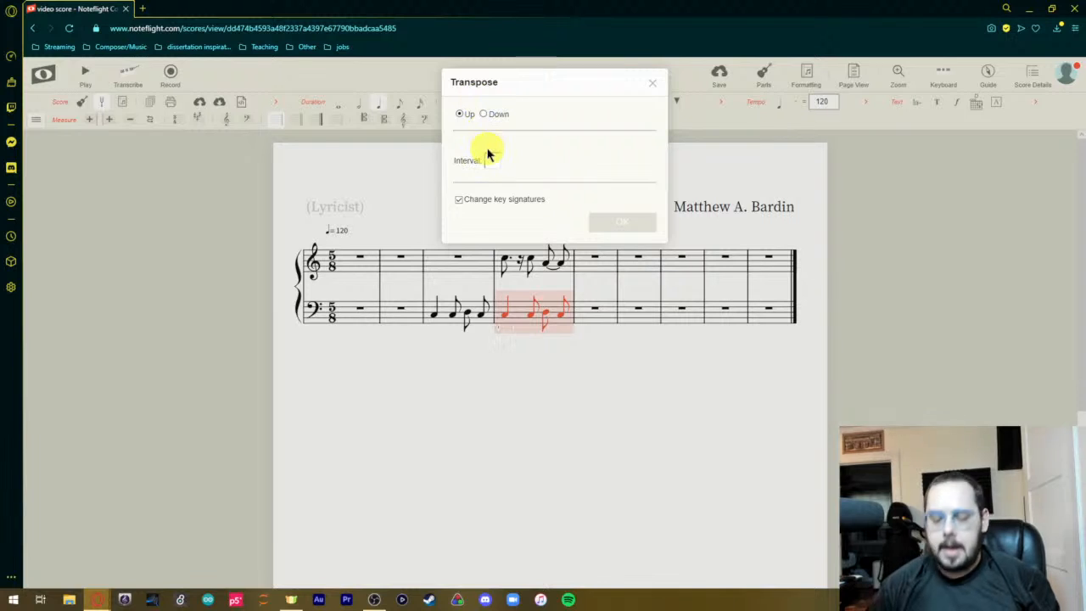
text(5)
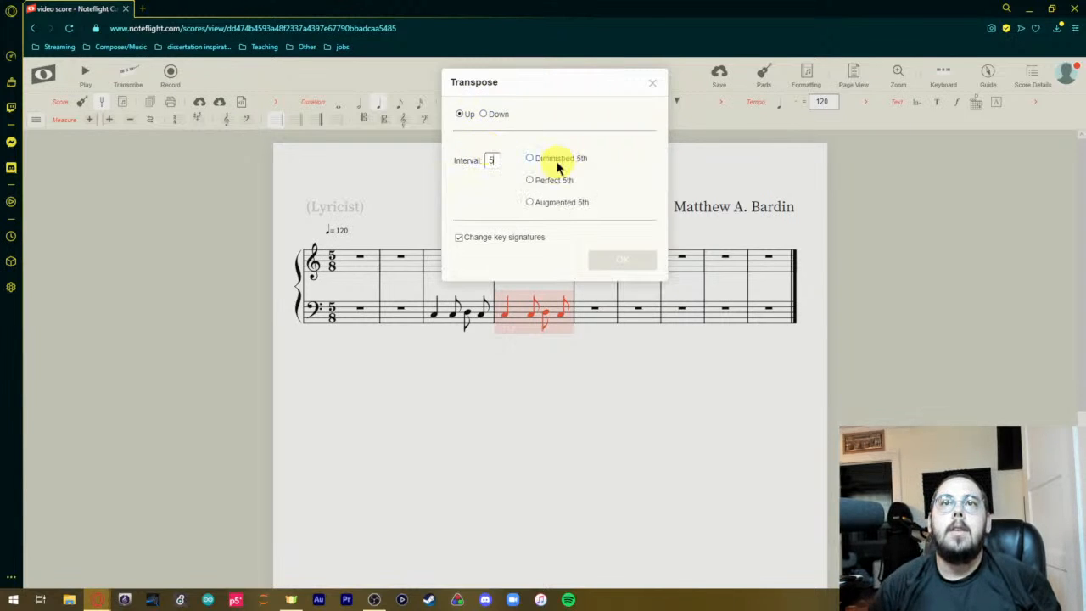
click(529, 181)
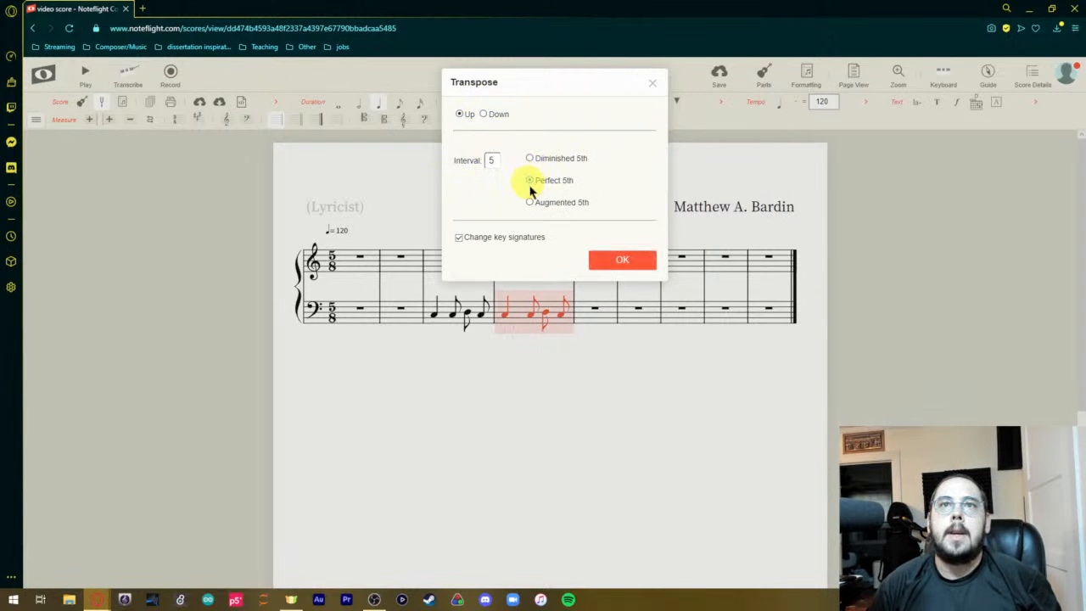
click(621, 257)
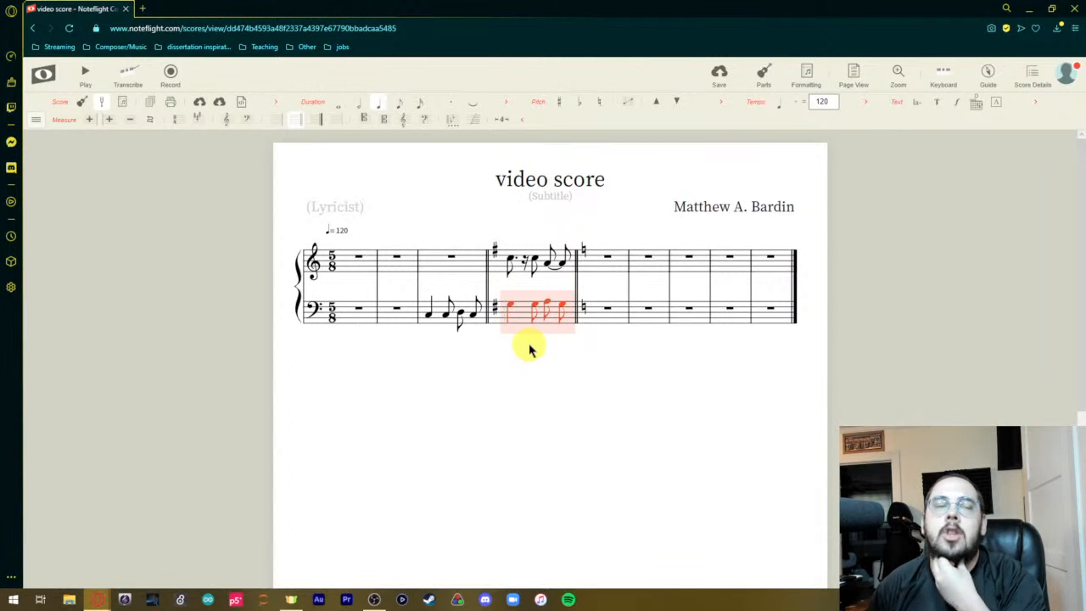
key(ctrl+z)
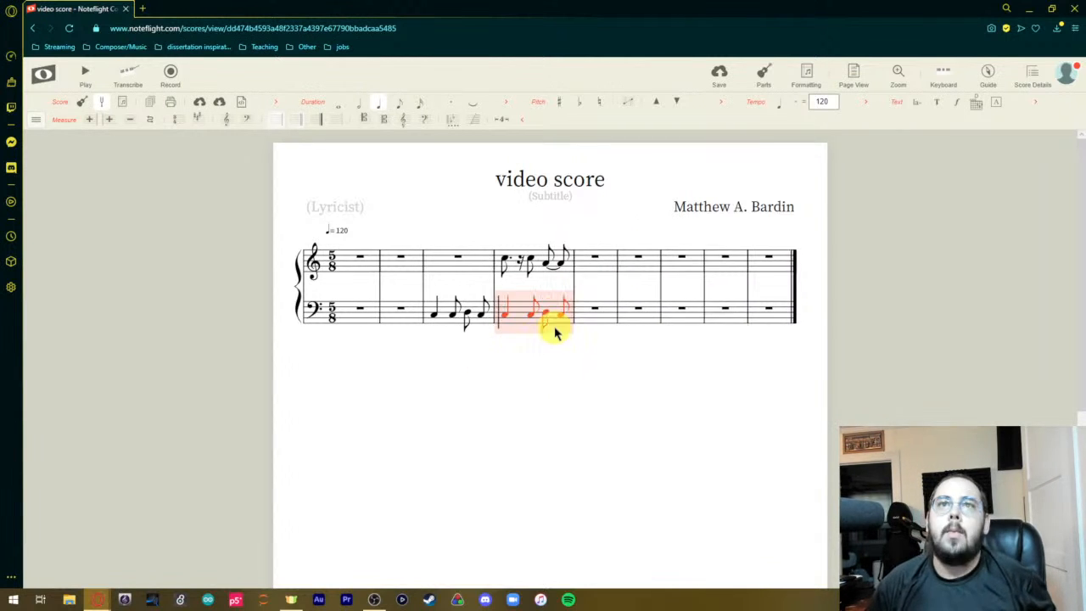
Transpose the bass staff's fourth measure up a perfect 5th without changing key signatures.
click(623, 107)
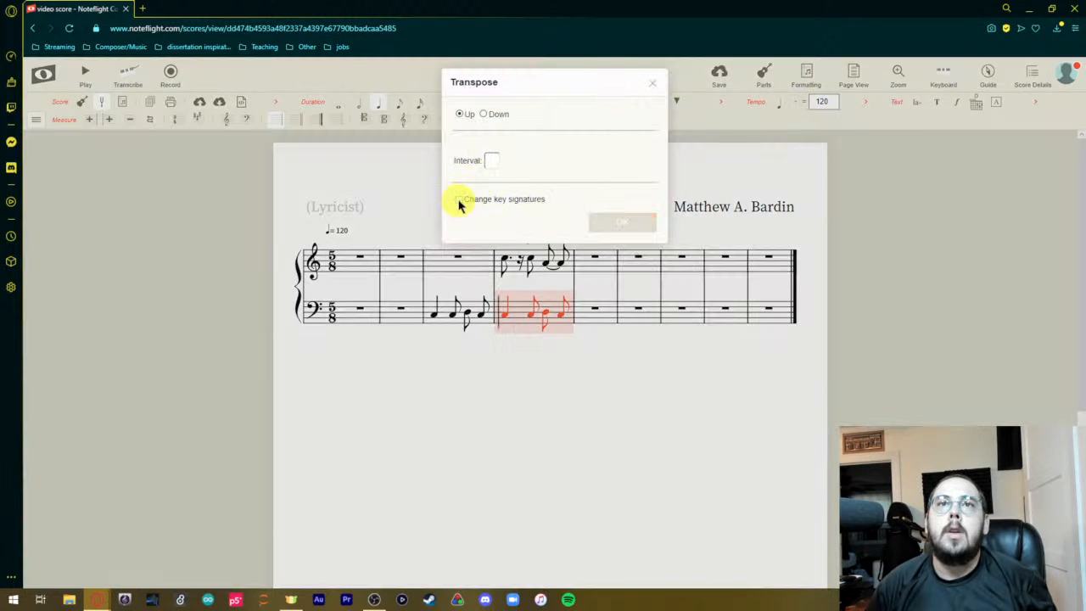
click(491, 161)
click(494, 183)
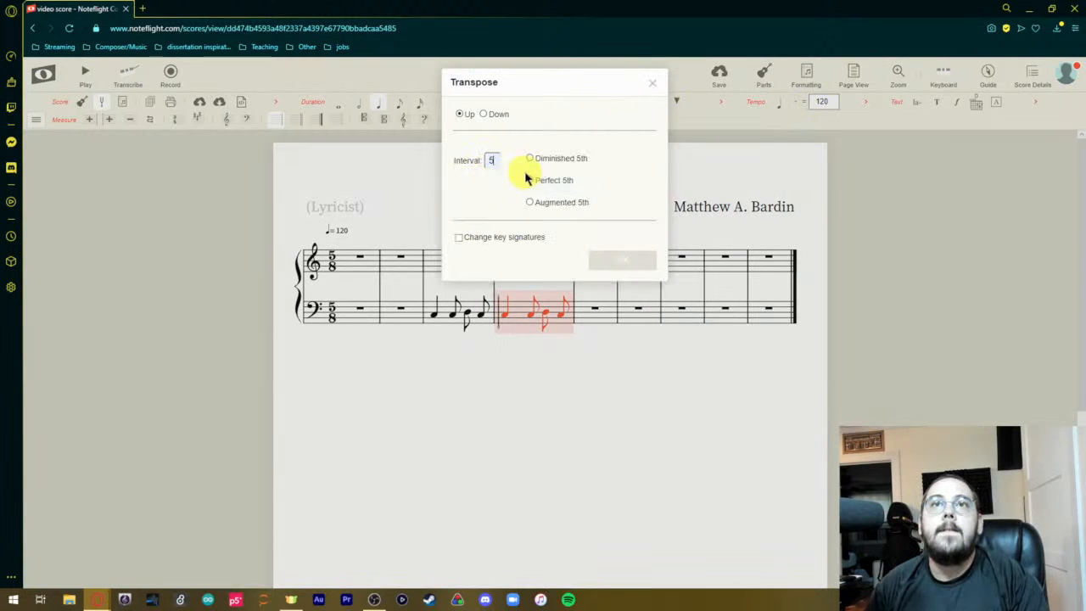
click(529, 180)
click(623, 270)
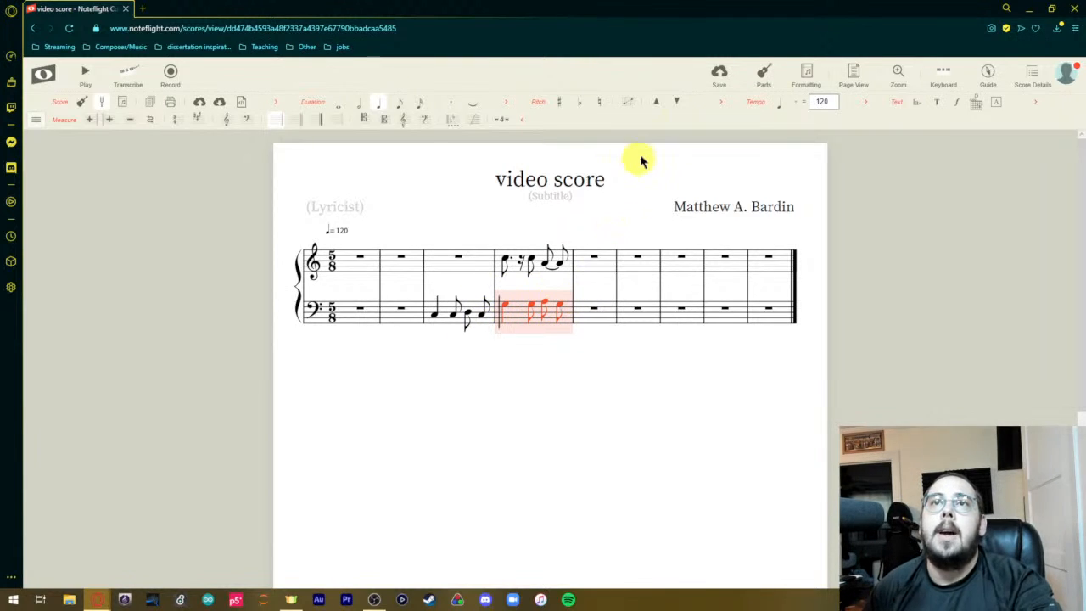
Move the first tied eighth note in the treble staff's fourth measure down and up in pitch, ending on its original pitch.
click(544, 261)
click(676, 101)
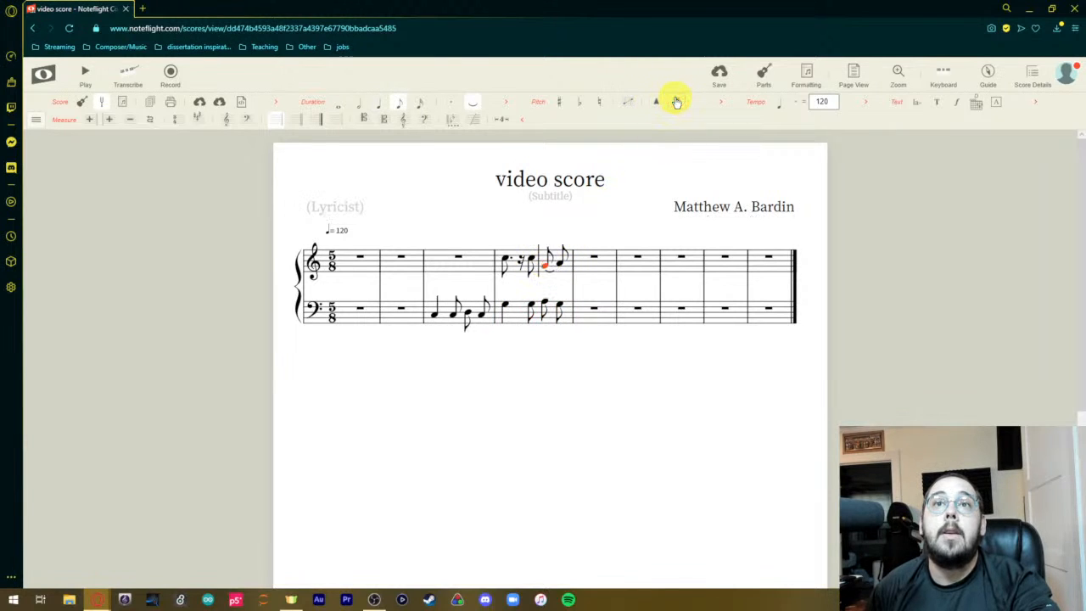
click(655, 105)
click(654, 104)
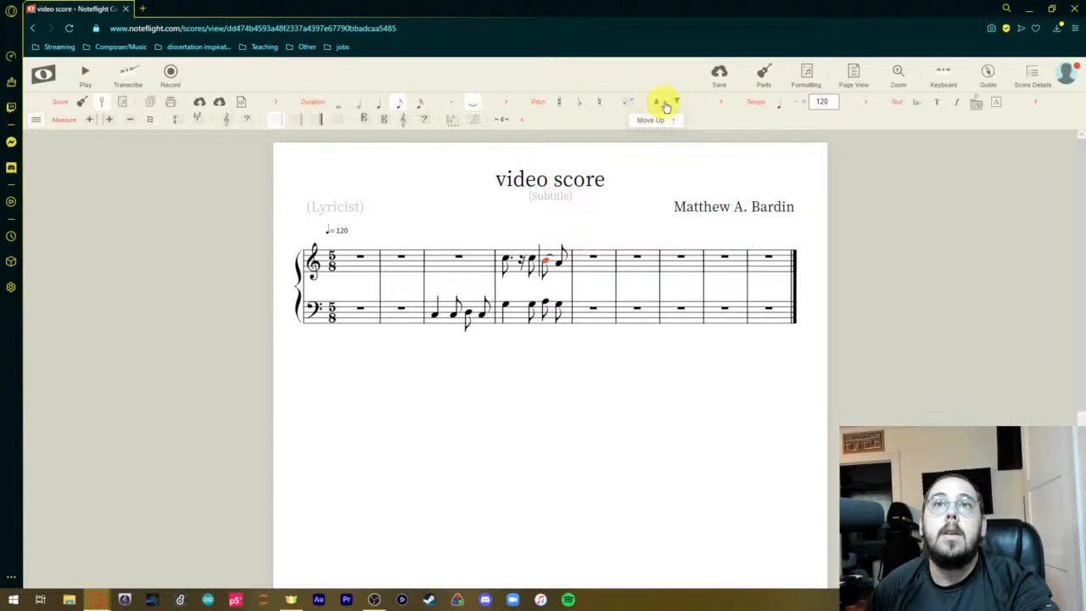
click(675, 103)
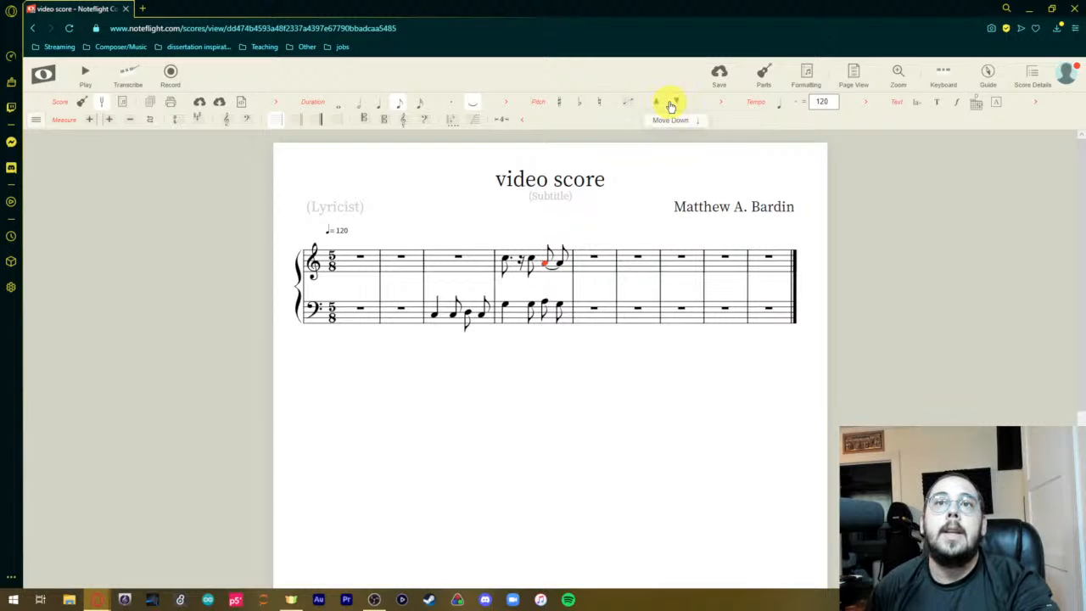
Look over the additional pitch options and set the fourth measure's tempo to 129.
click(720, 101)
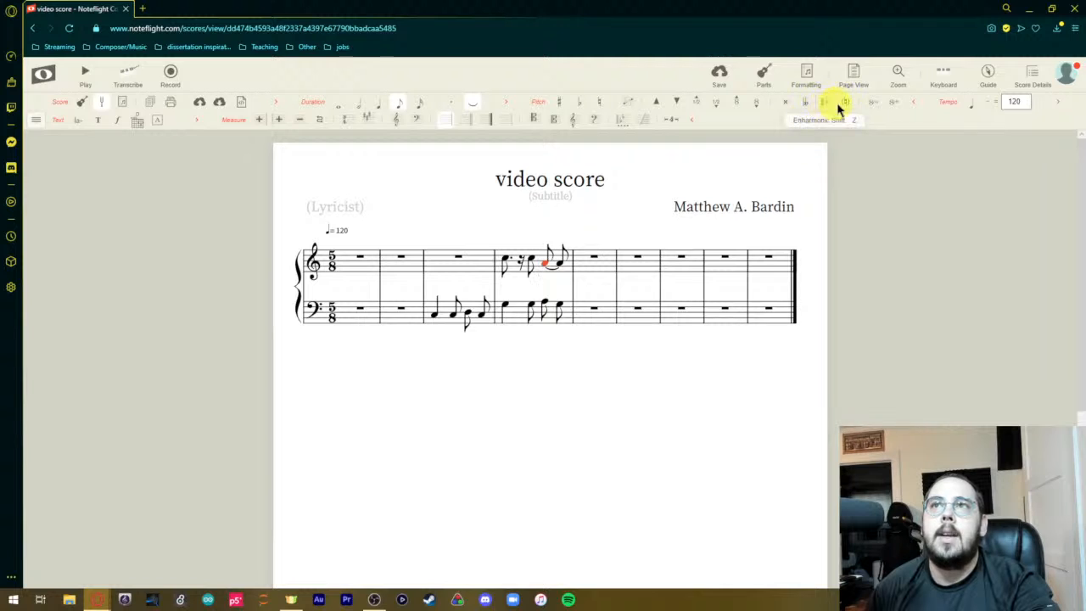
click(913, 103)
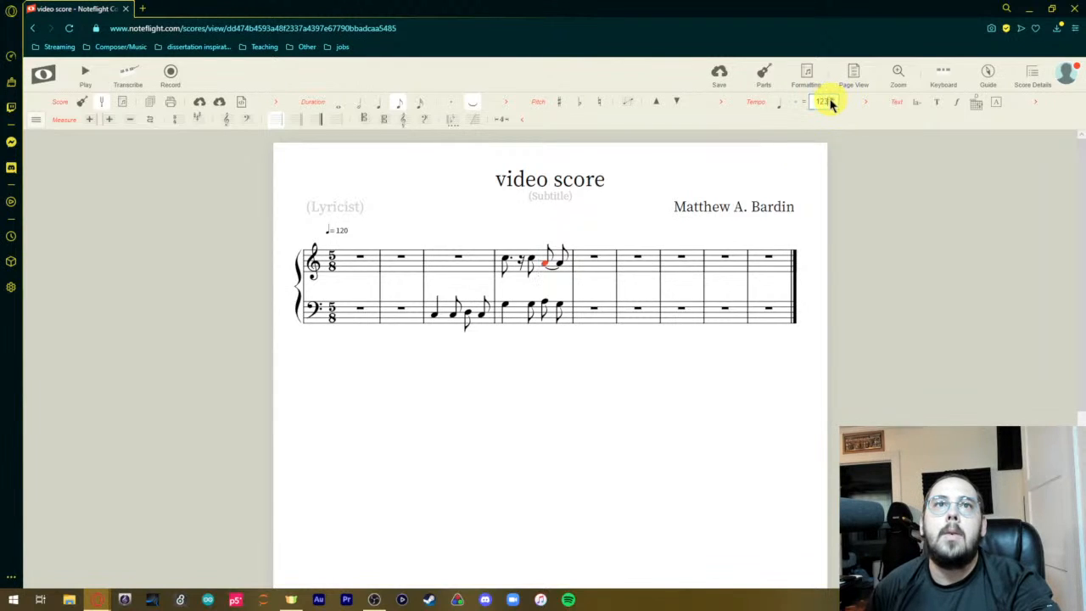
key(Return)
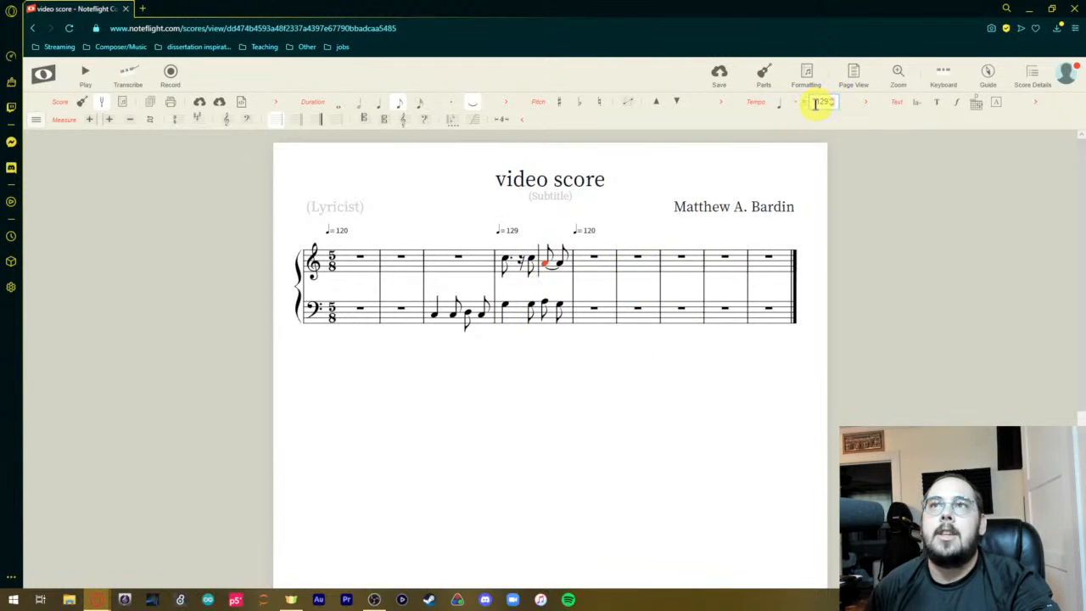
Add an accel. over the treble staff's third measure and a rit. from the fourth measure's middle eighth note to the measure's end.
click(863, 107)
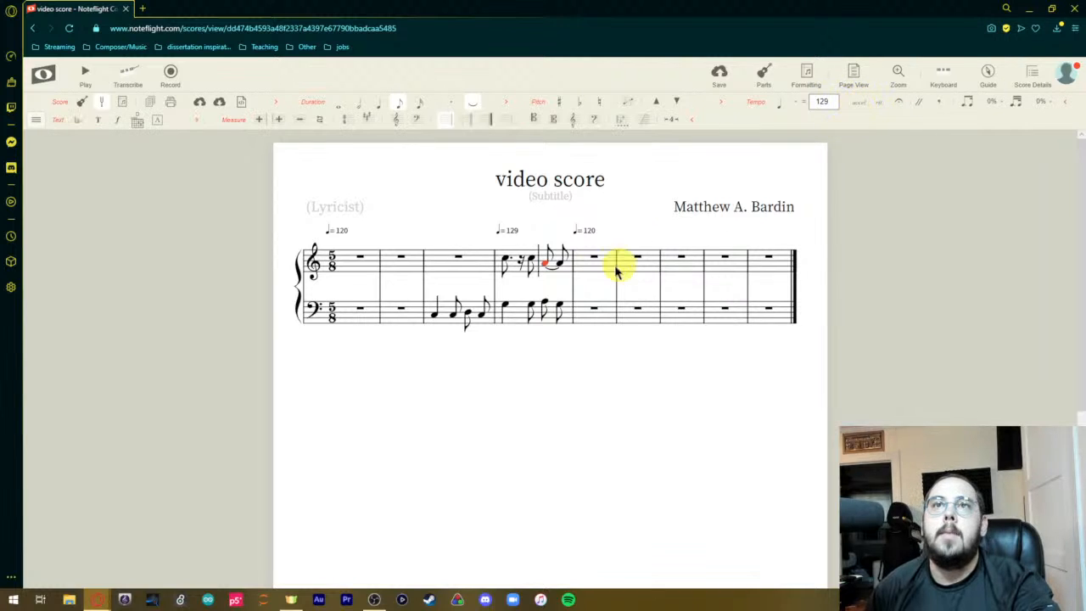
click(442, 266)
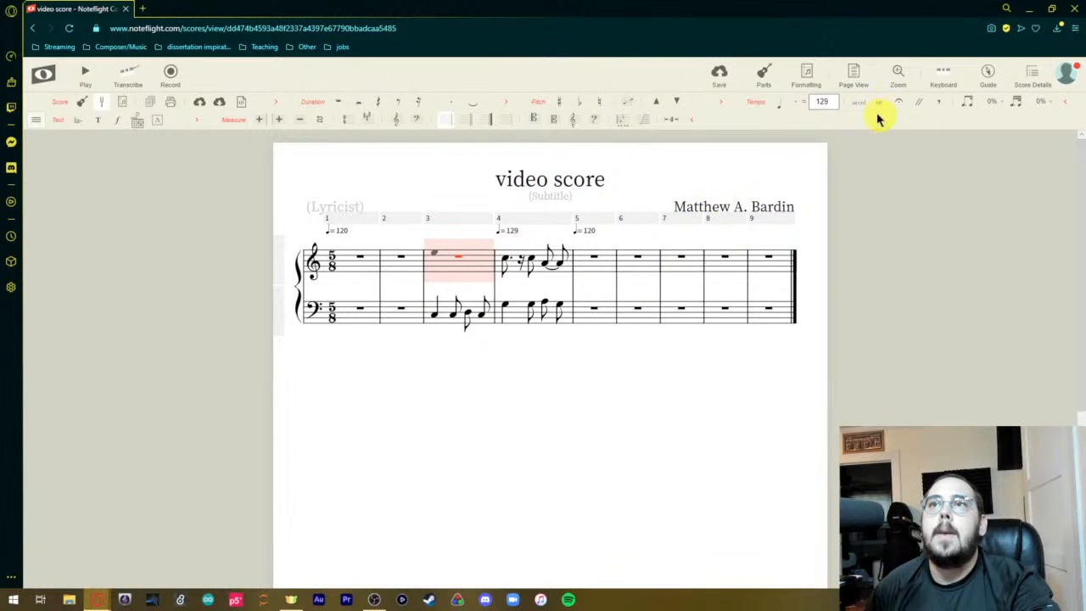
click(529, 263)
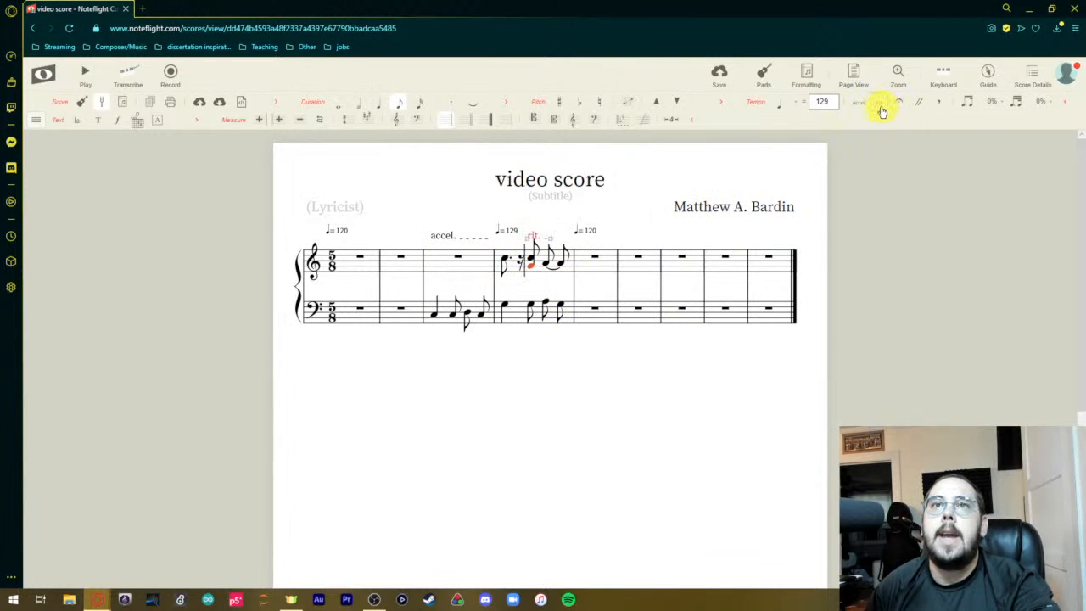
drag(548, 238, 572, 237)
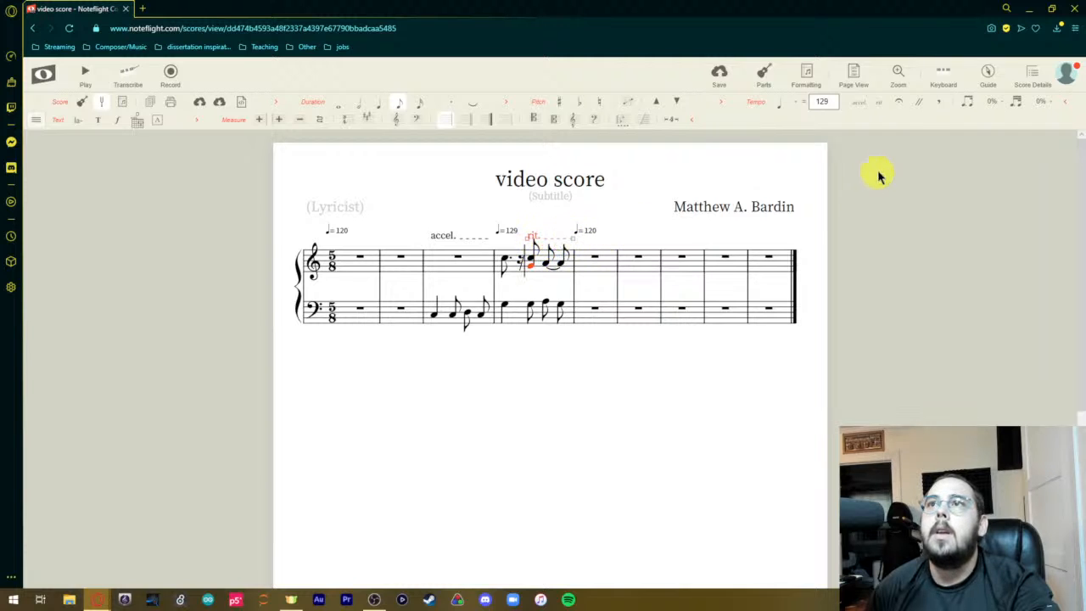
Add a fermata to the eighth-note chord in the treble staff's fourth measure, remove it, and collapse the extra tempo options.
click(900, 105)
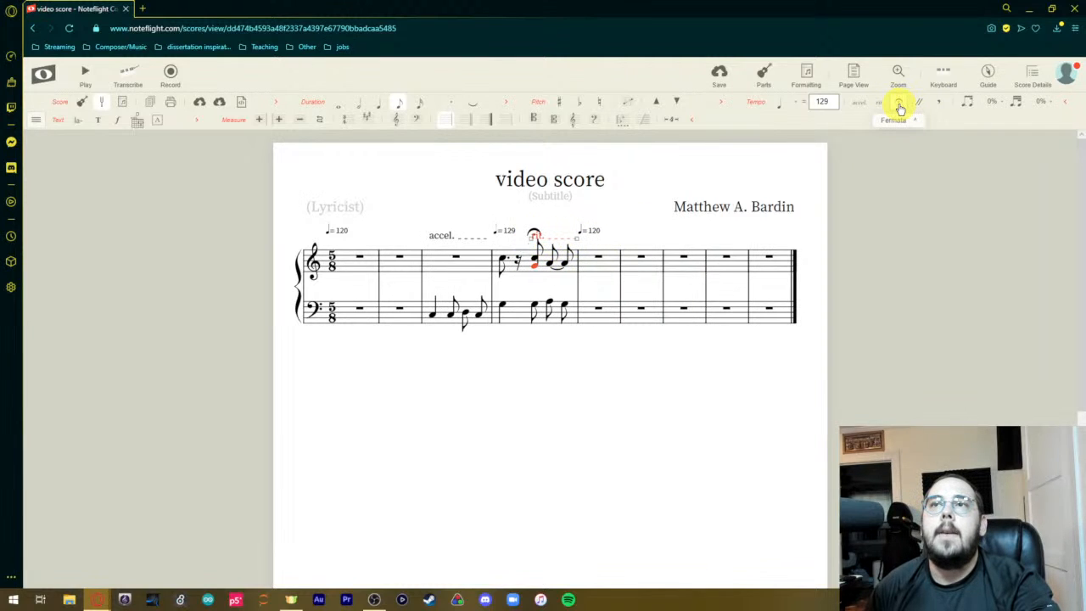
click(900, 107)
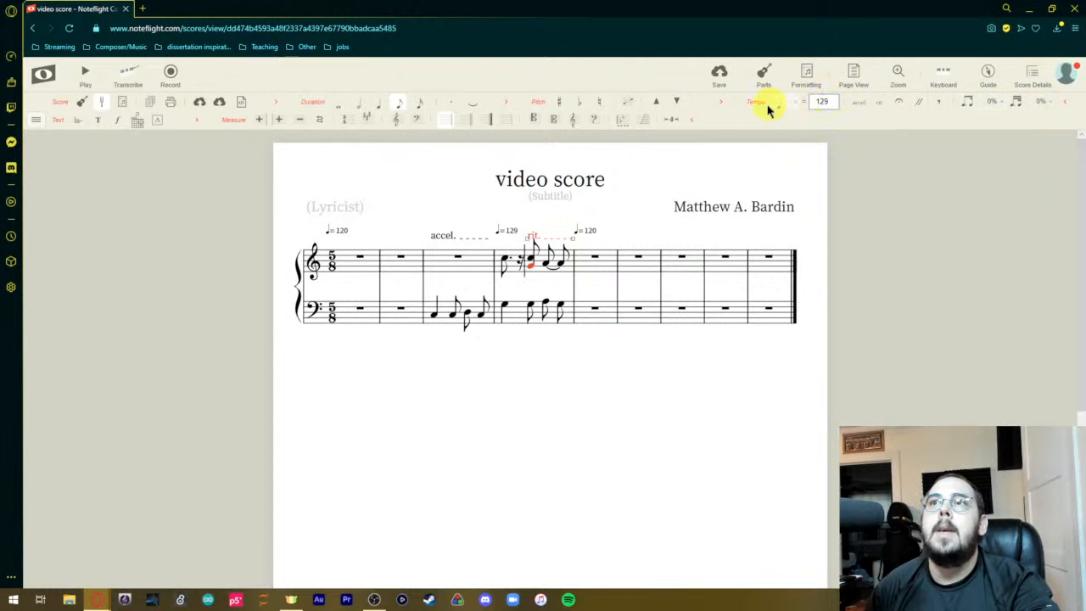
click(1064, 101)
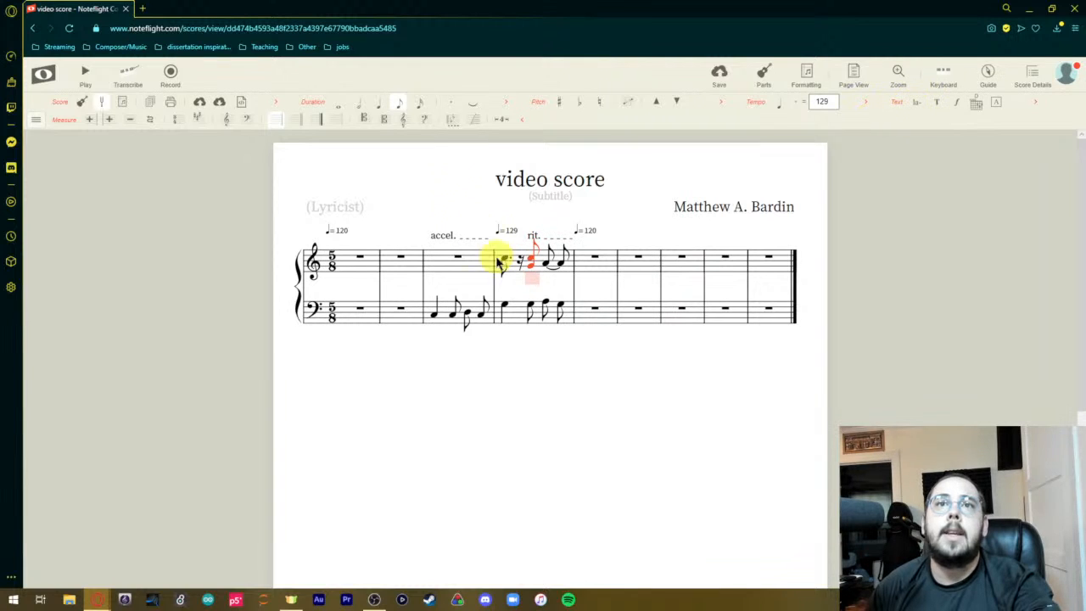
Enter the lyric text "sdlkhfbsklfgbsk" below the eighth-note chord in the treble staff's fourth measure.
text(sdkhfbsklfgbsk)
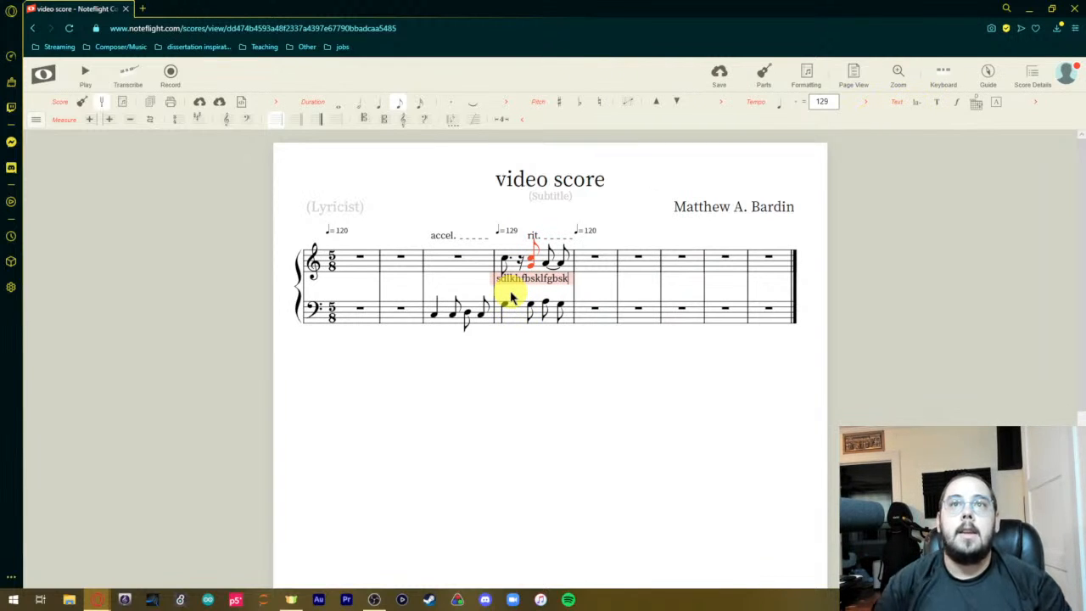
click(556, 418)
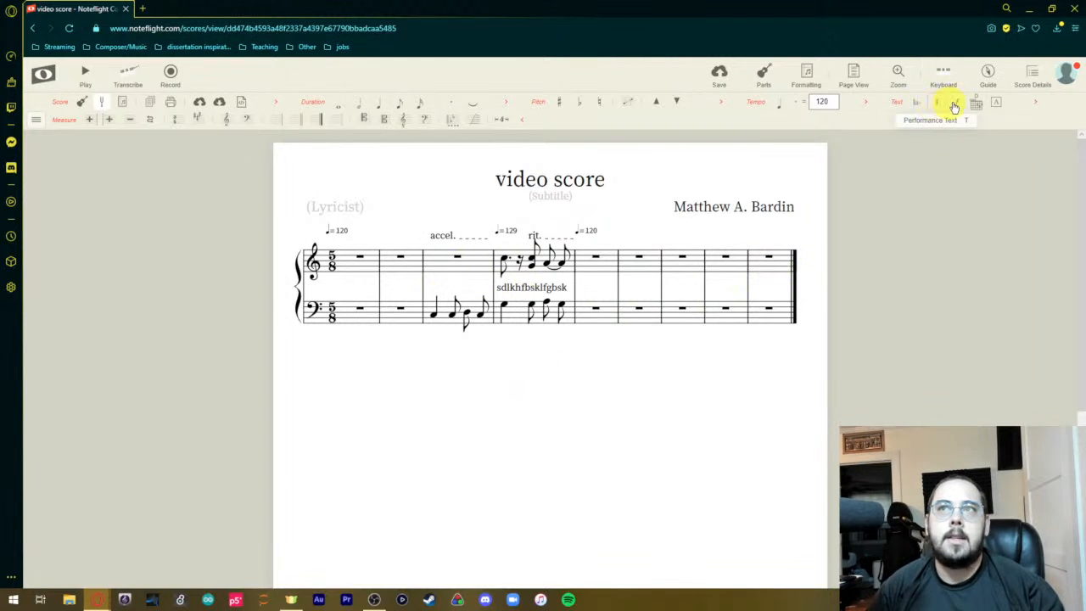
click(433, 316)
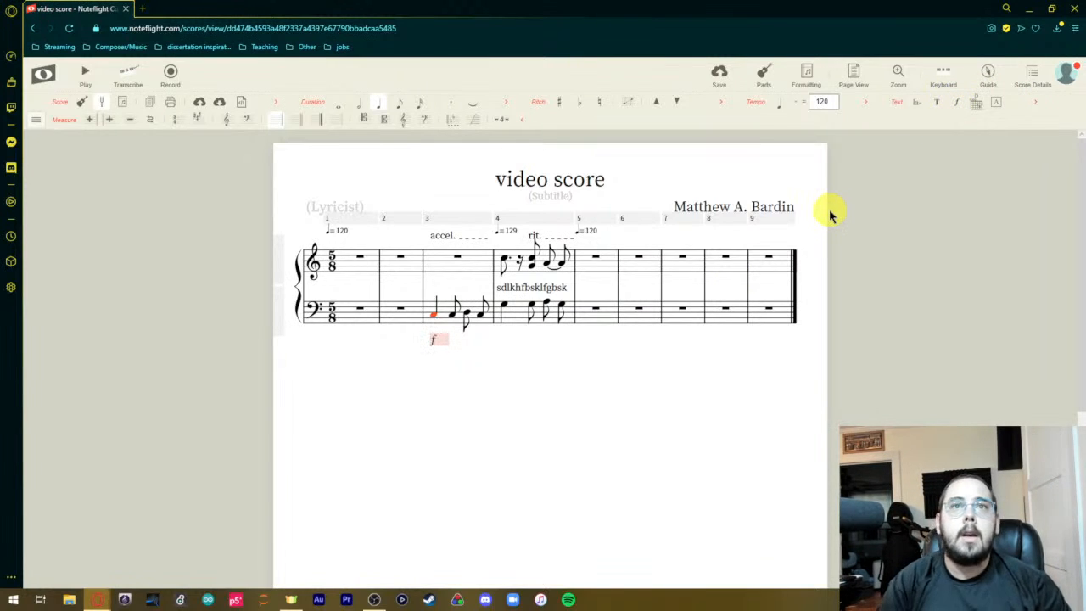
key(ctrl+f)
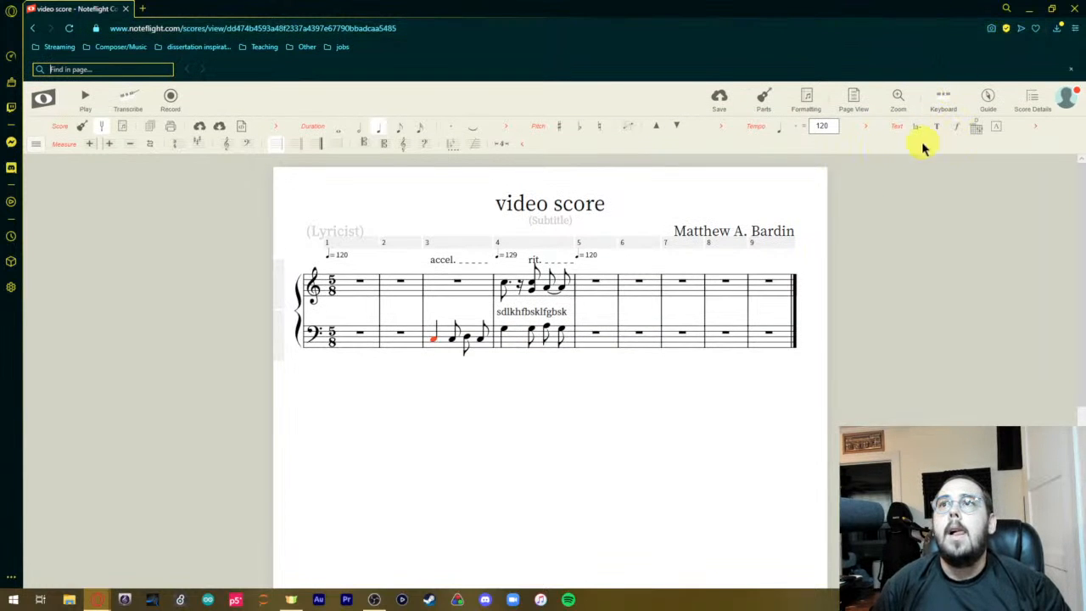
click(433, 366)
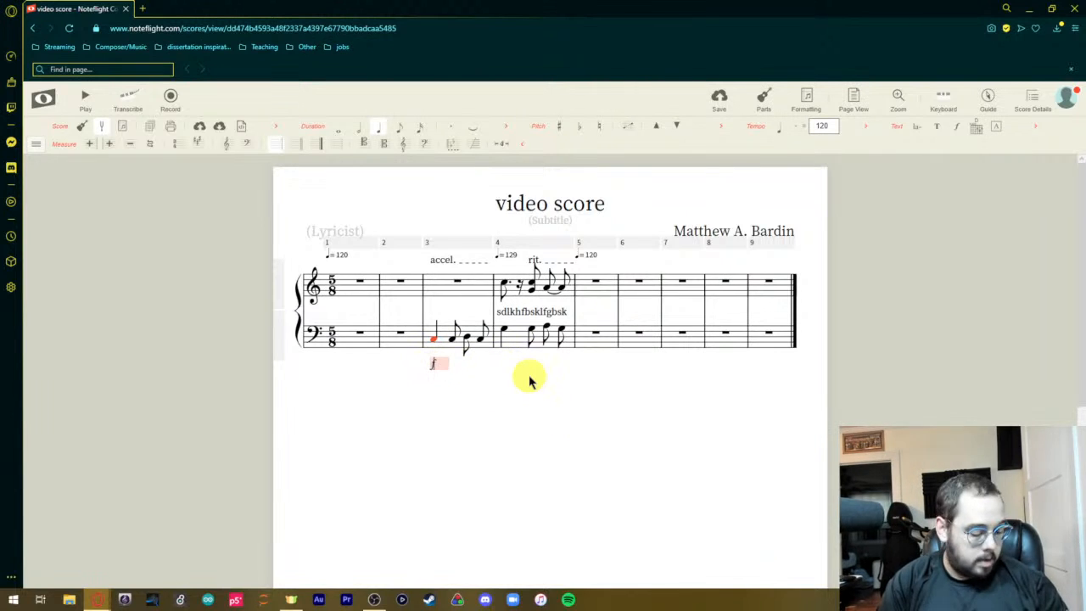
key(alt)
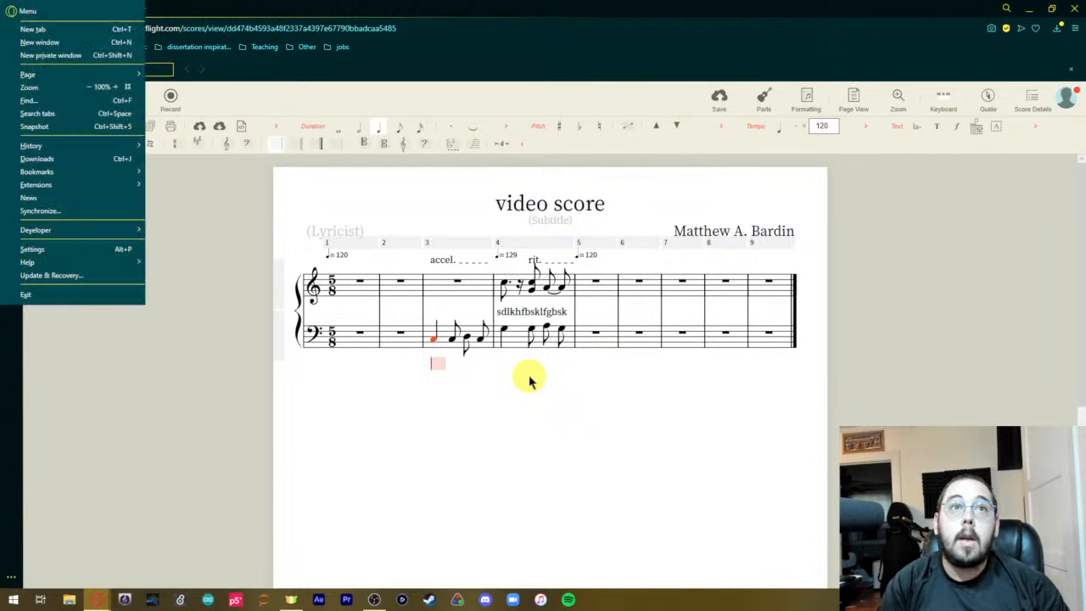
click(529, 381)
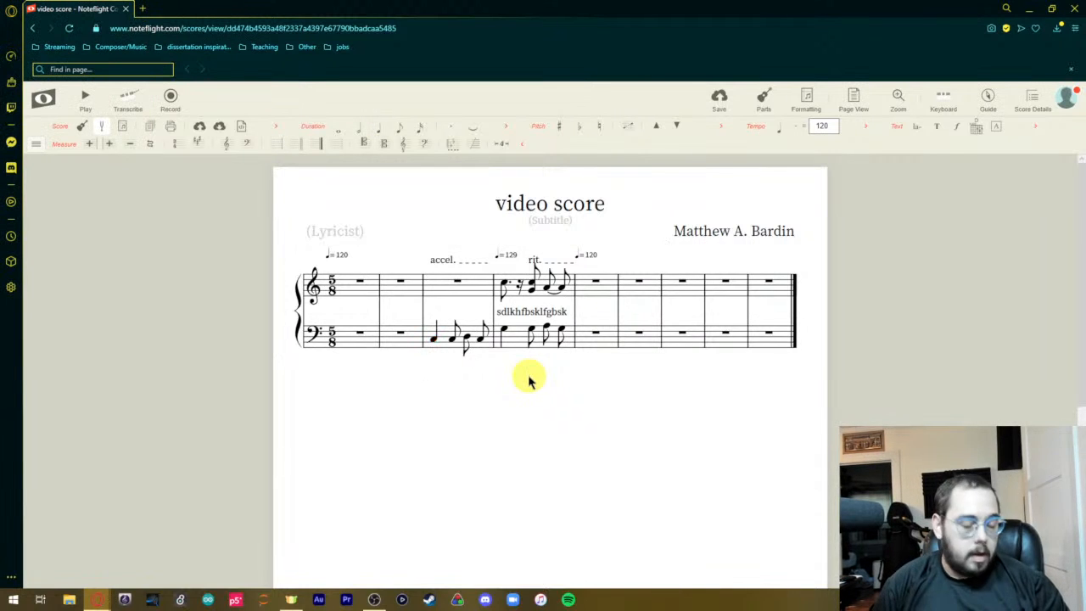
Add a p dynamic as expression text below the first note of the bass staff's third measure.
click(434, 341)
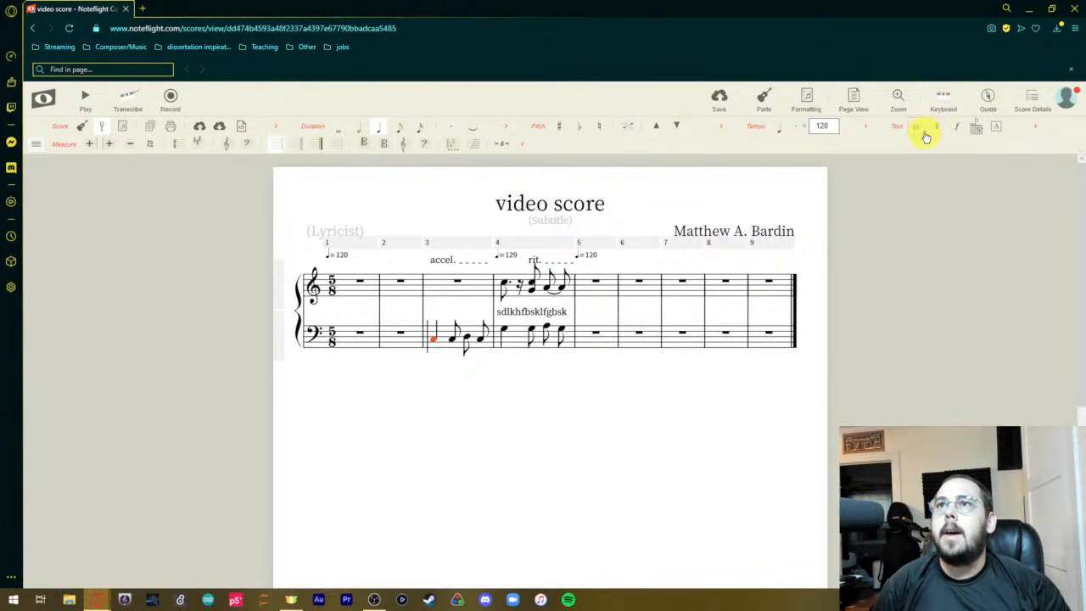
right_click(957, 128)
click(972, 154)
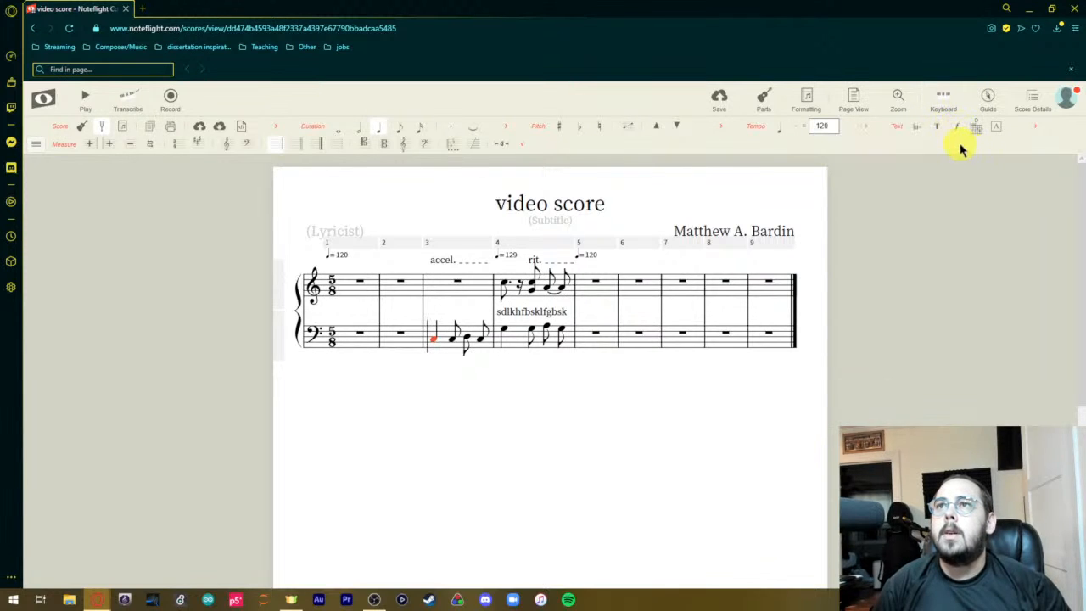
click(955, 132)
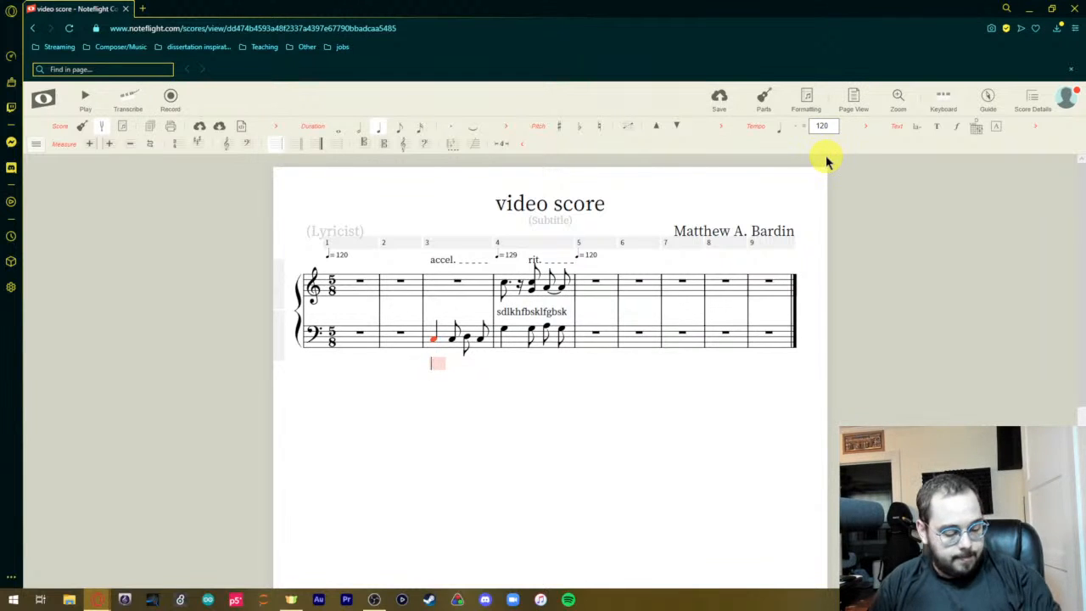
text(p)
click(666, 394)
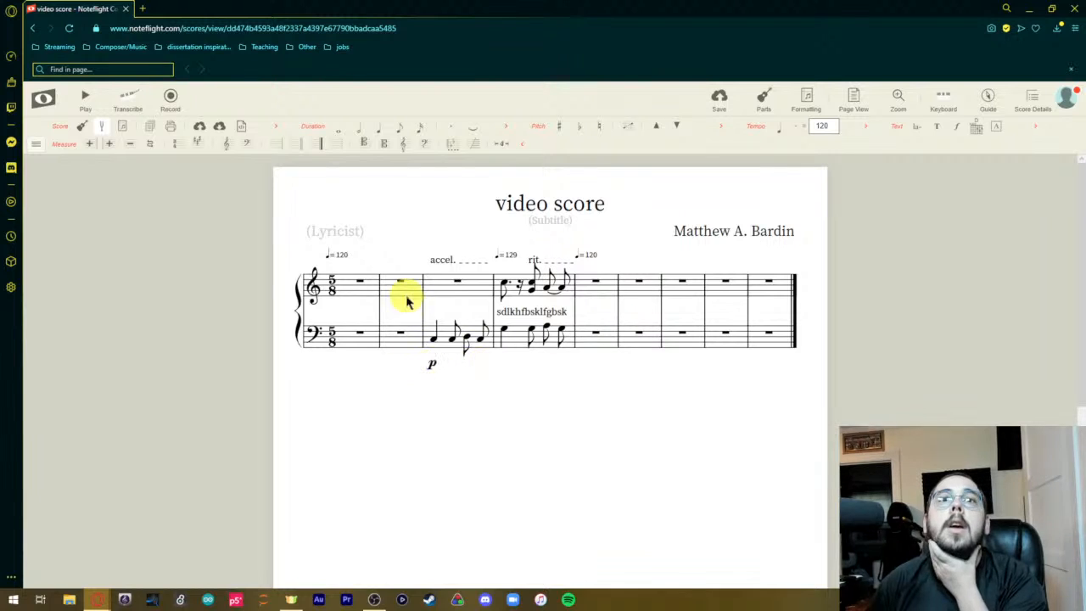
Add an f dynamic as expression text below the first note of the bass staff's fourth measure.
click(504, 334)
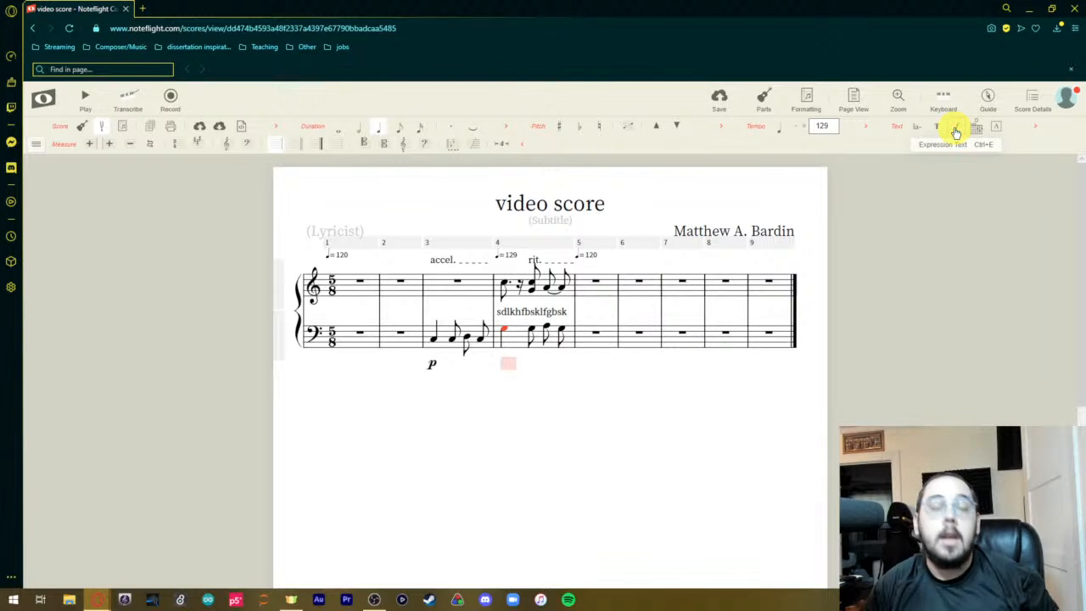
text(f)
click(632, 416)
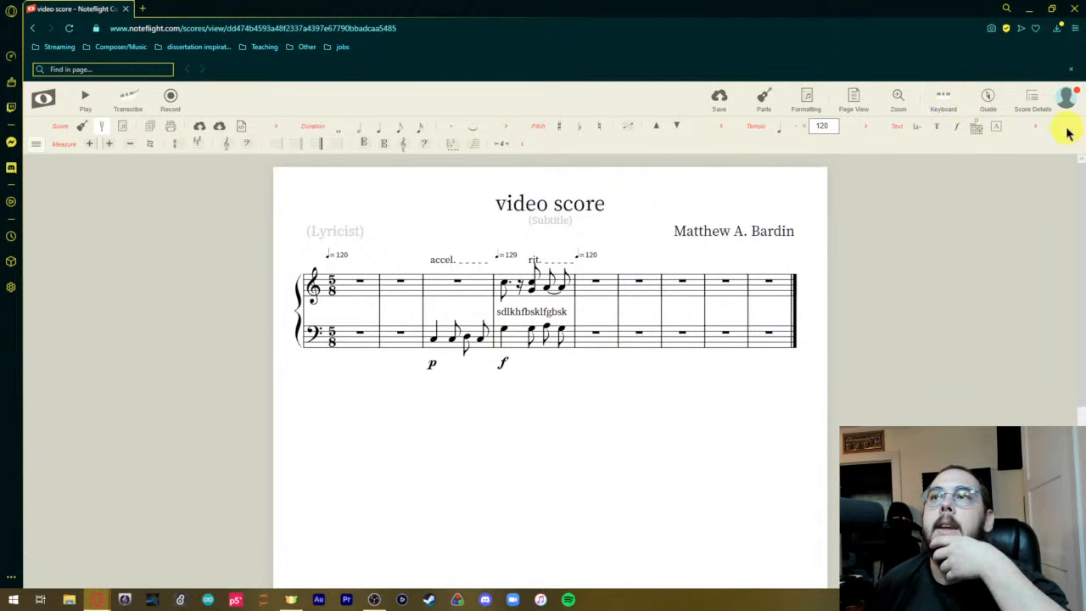
Look over the additional text options and the full list of notation tool categories.
click(1040, 130)
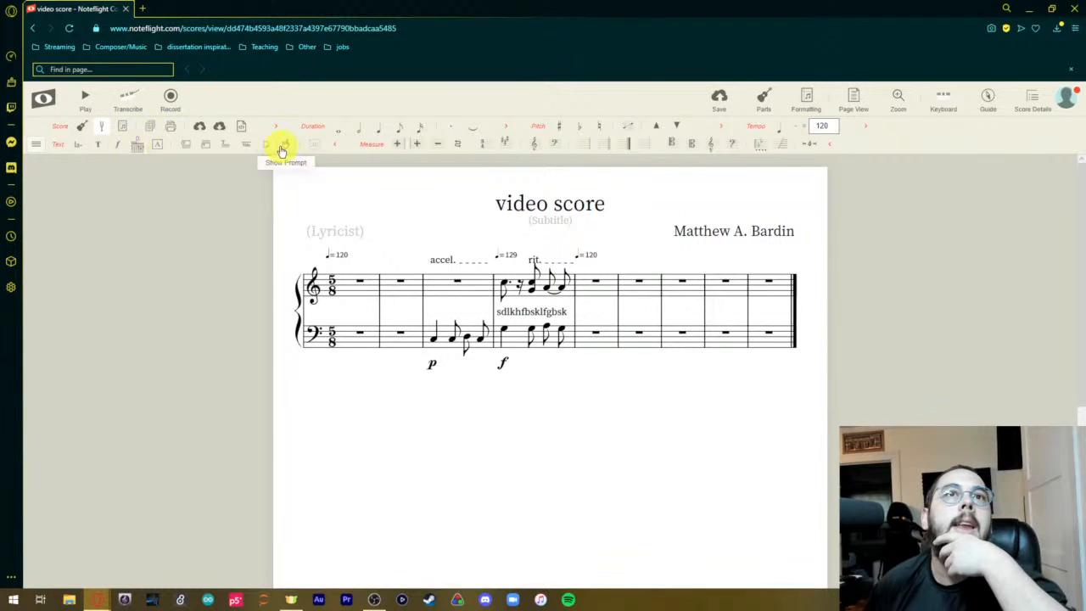
click(334, 149)
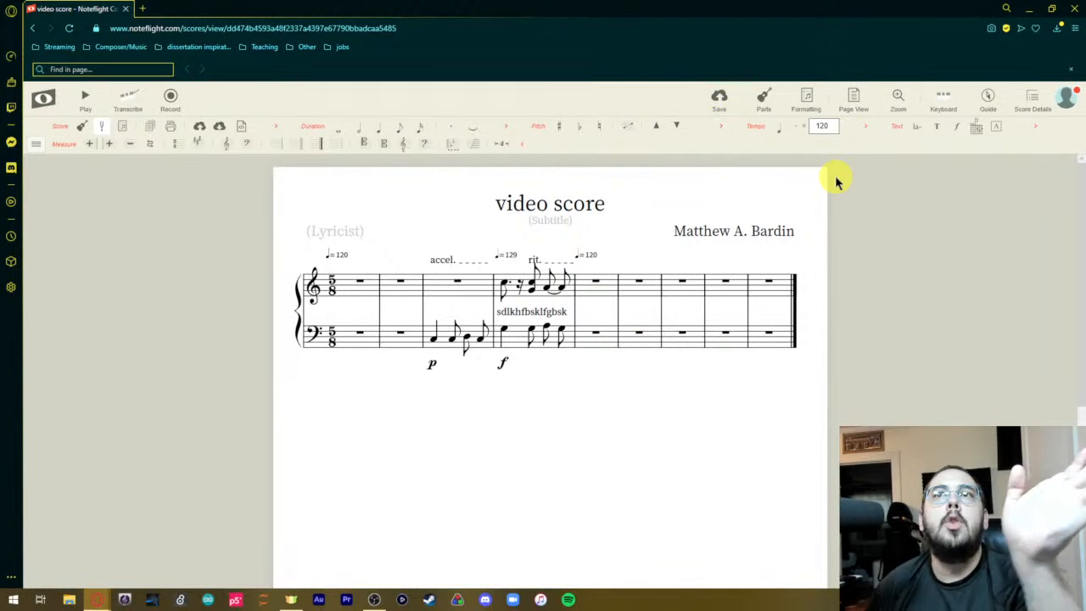
click(36, 144)
mouse_move(82, 214)
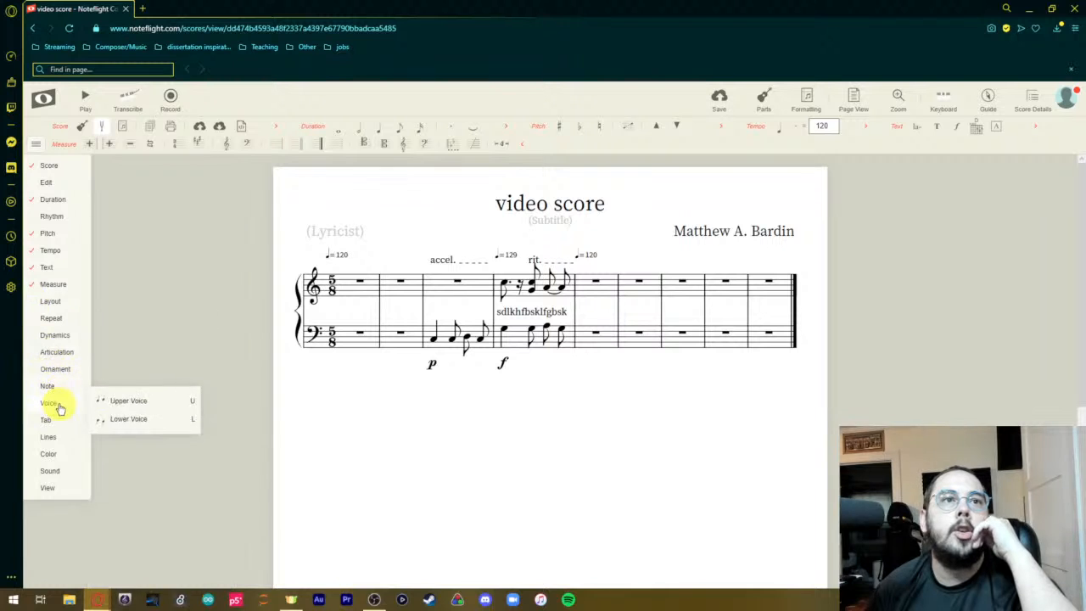
mouse_move(56, 383)
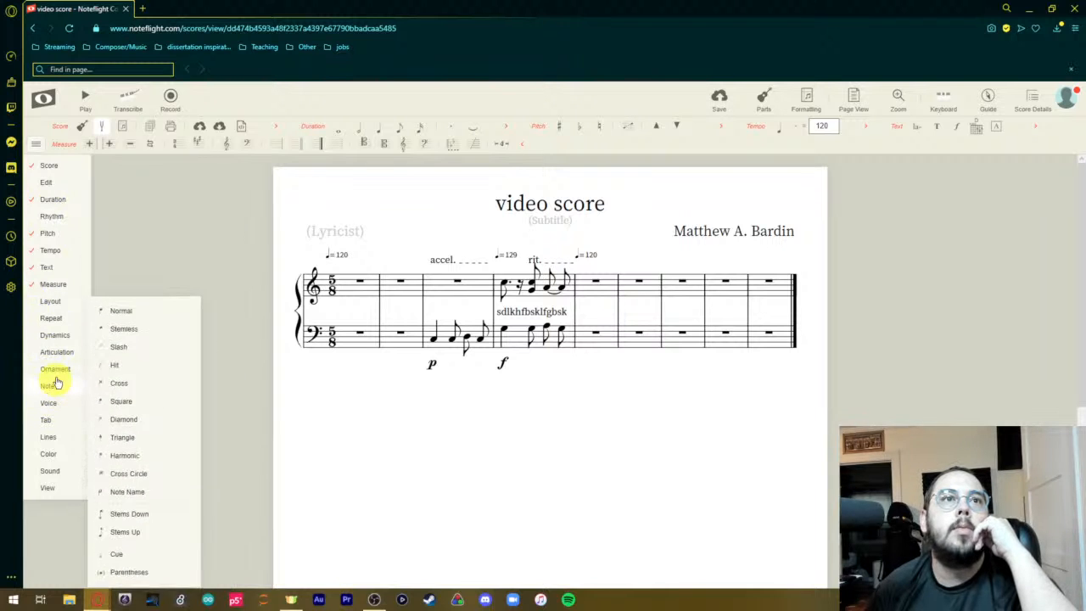
click(35, 151)
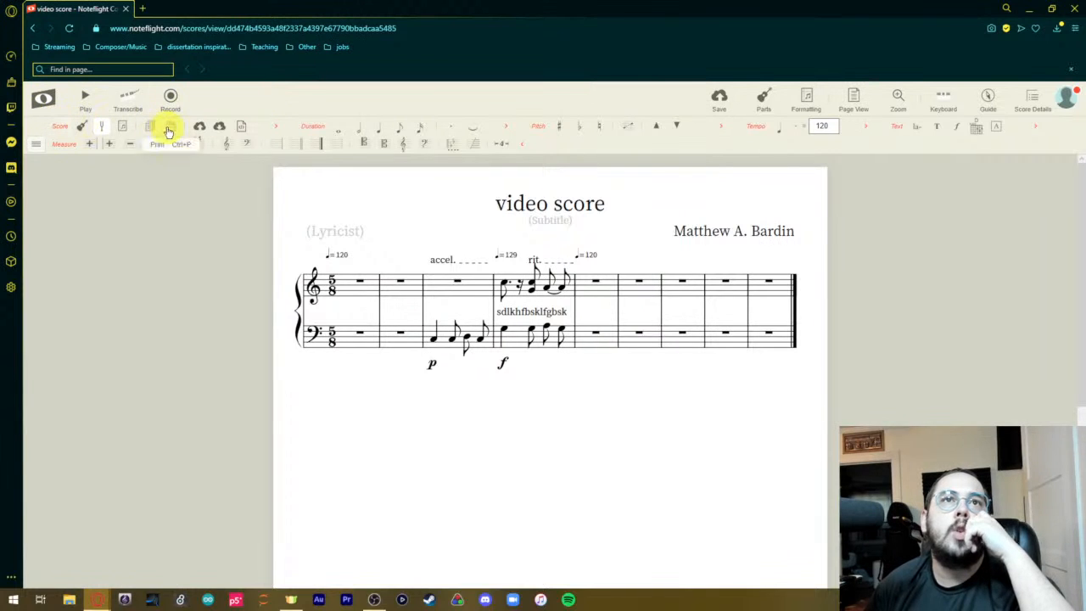
Expand the extra score options and add a Trumpet part from the Brass instruments to the score.
click(280, 126)
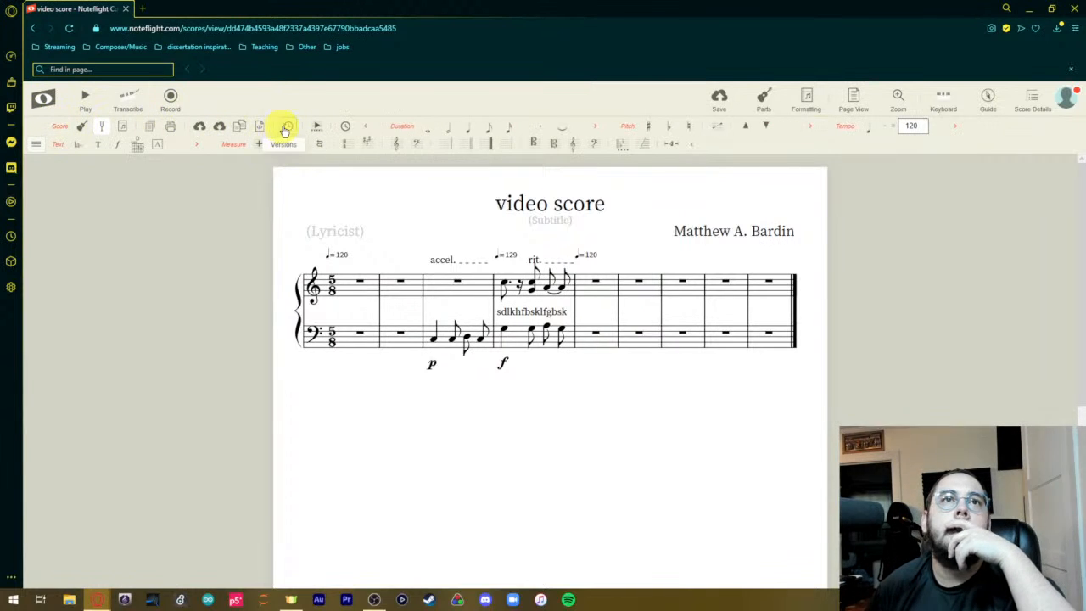
click(81, 127)
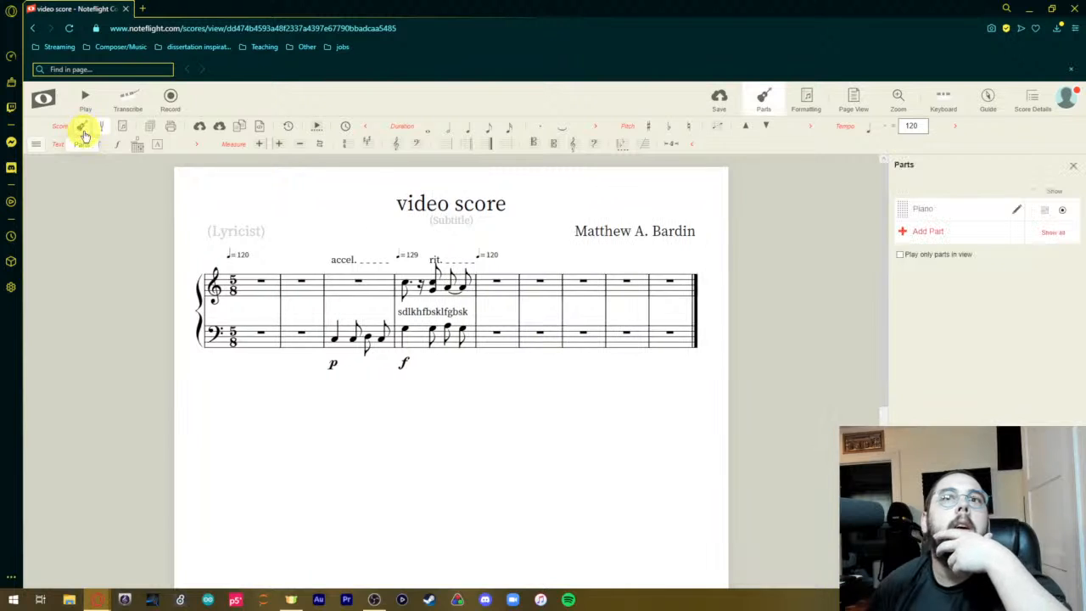
click(923, 233)
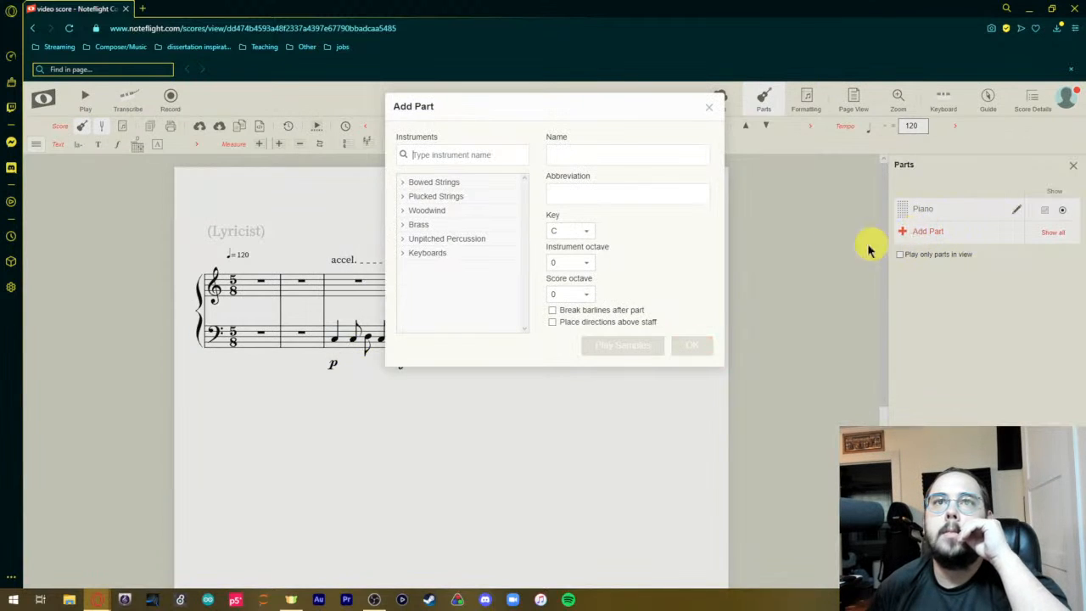
click(433, 224)
click(435, 238)
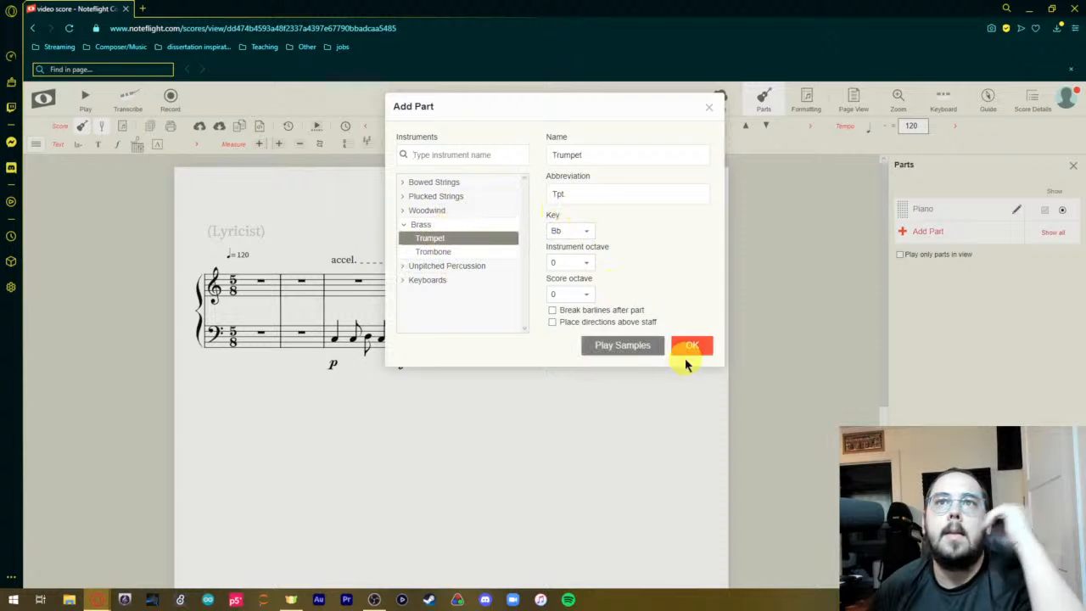
click(692, 346)
scroll(543, 417, down, 3)
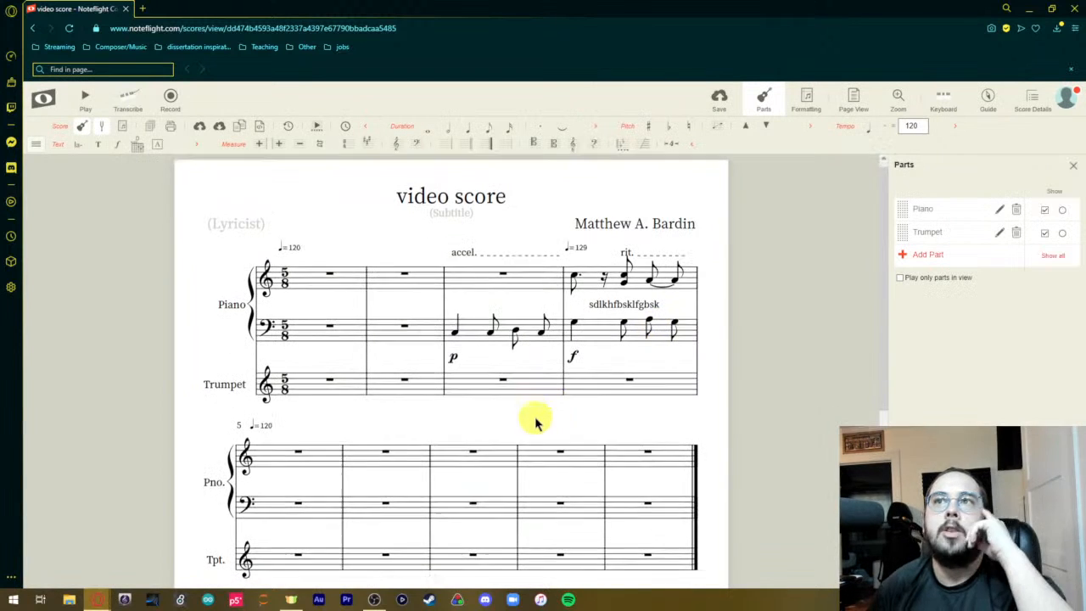
Move the Trumpet part above the Piano part and have both parts shown in the score.
scroll(534, 417, up, 2)
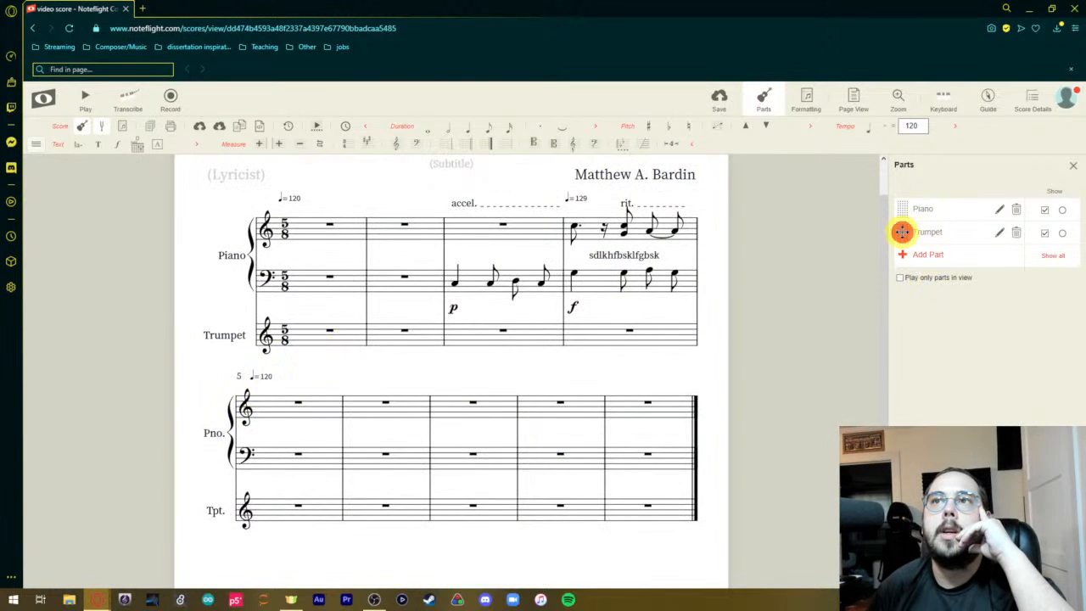
drag(902, 232, 897, 200)
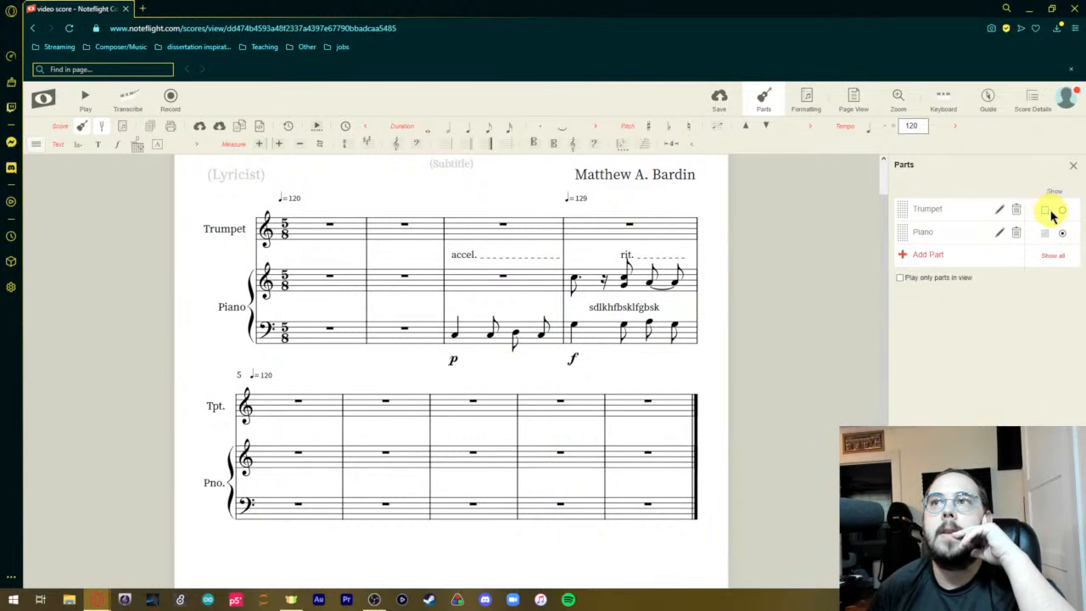
click(1046, 211)
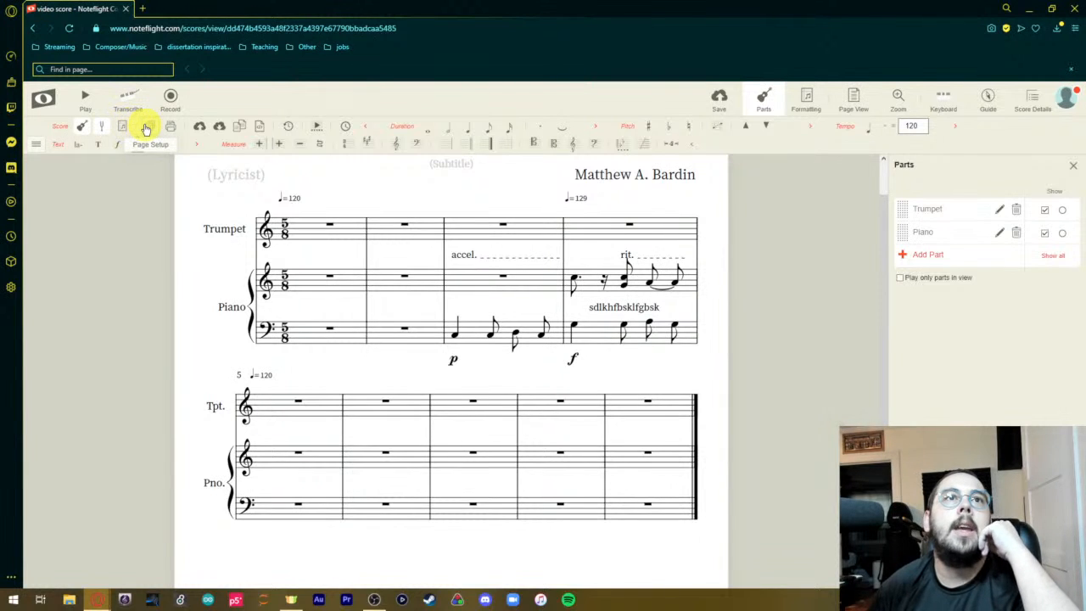
Save the score and export it as a Full Score PDF.
click(202, 127)
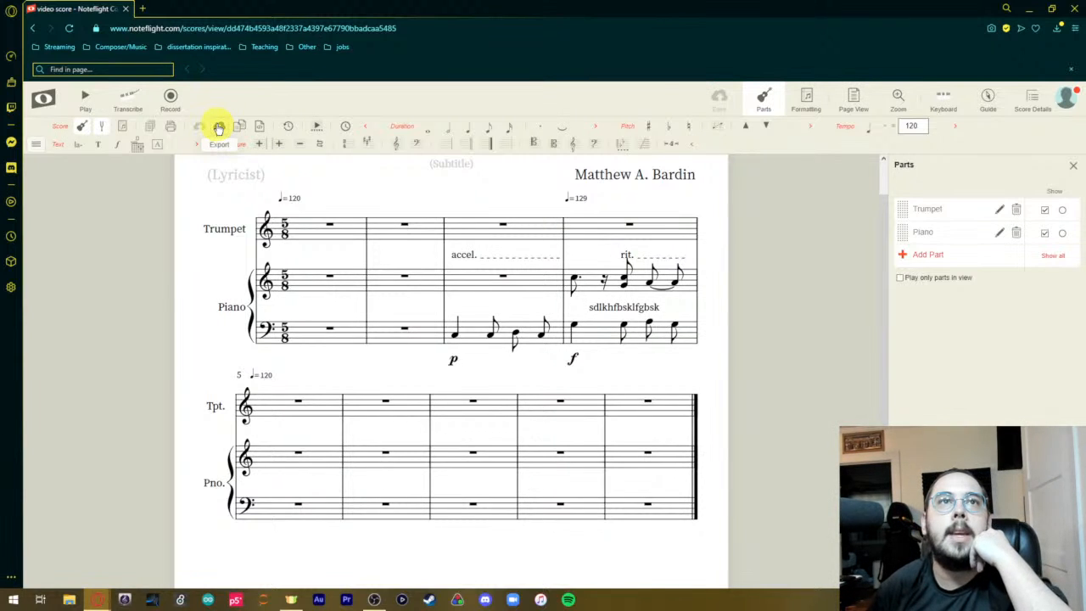
click(219, 127)
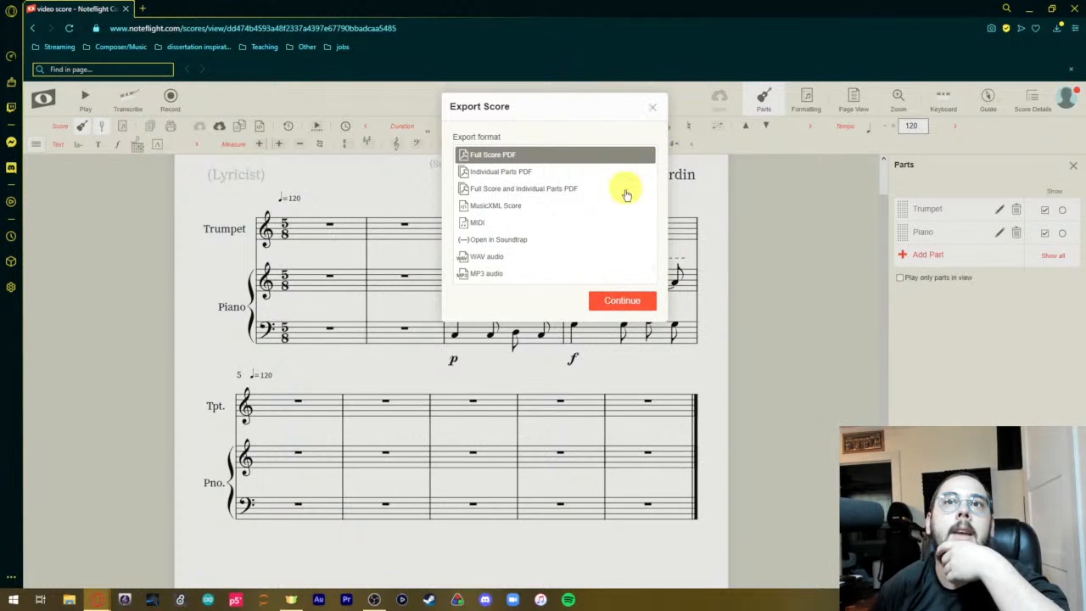
click(624, 302)
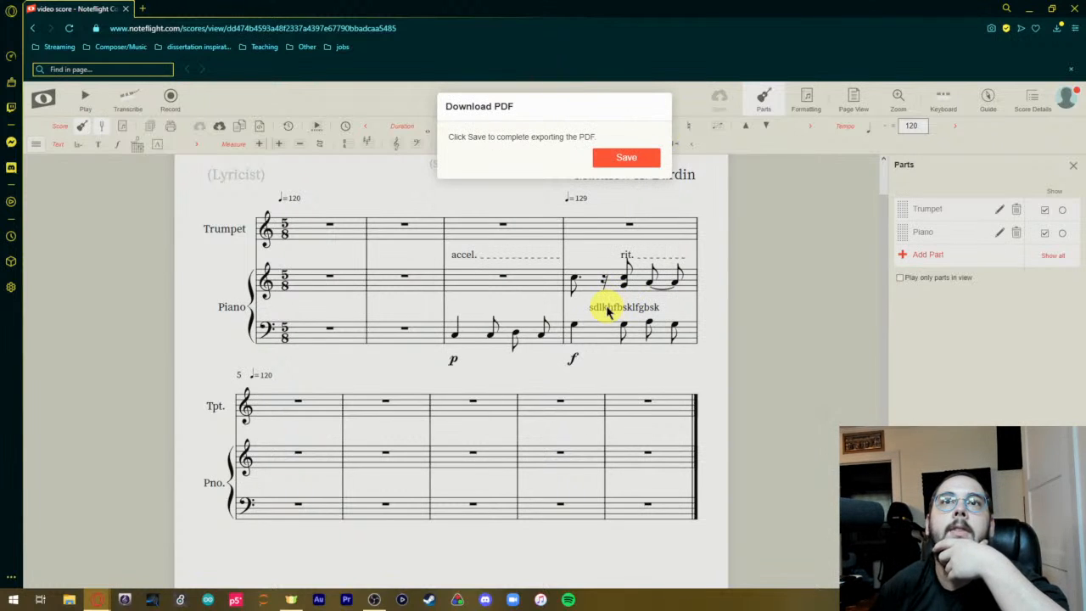
click(625, 158)
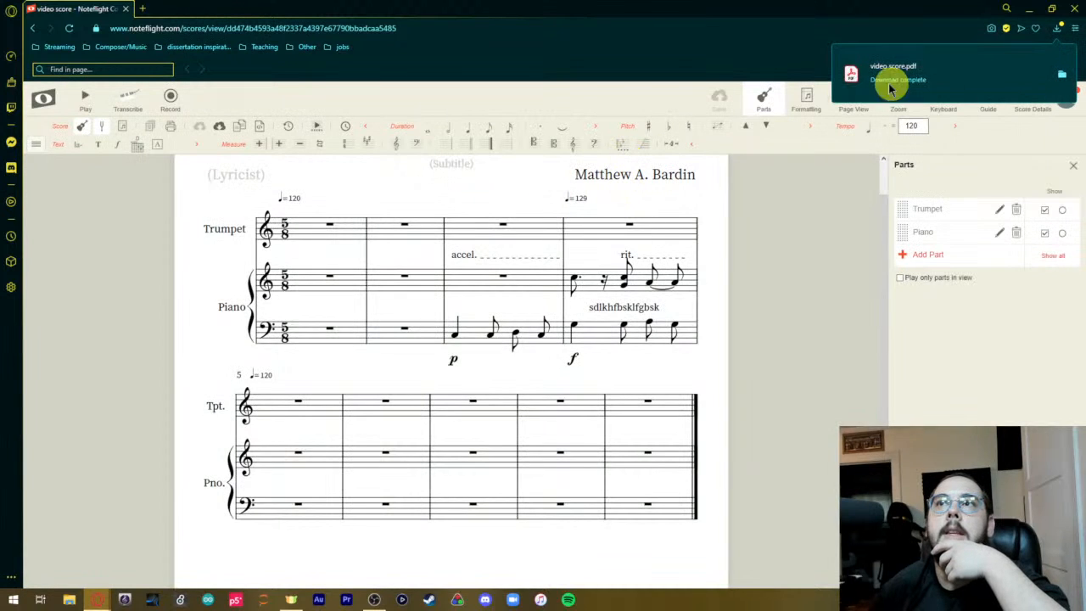
Open the downloaded video score.pdf to check its layout, and return to the score.
click(852, 76)
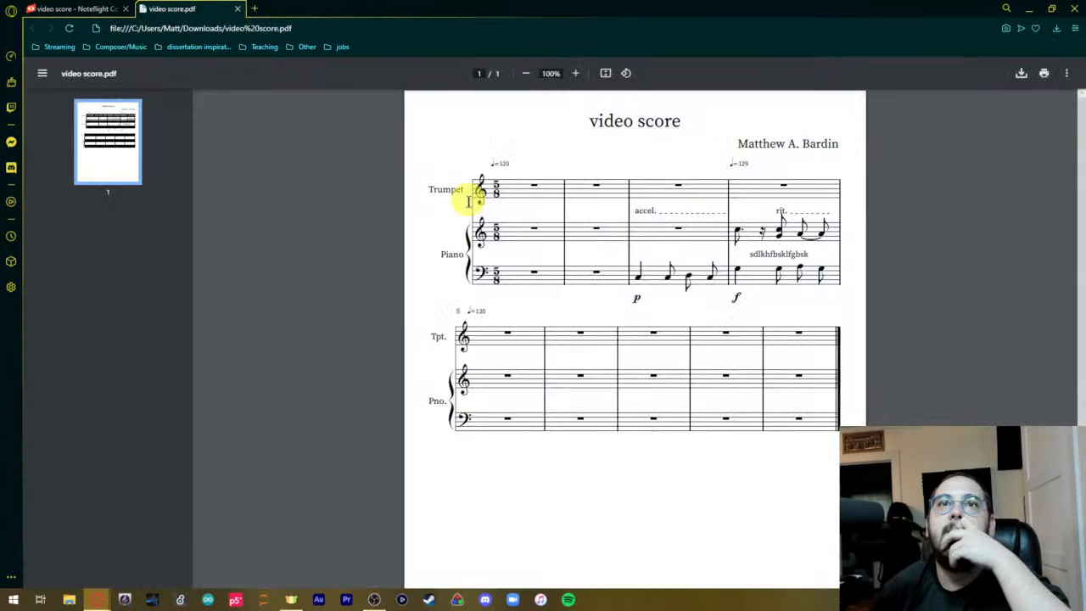
click(239, 10)
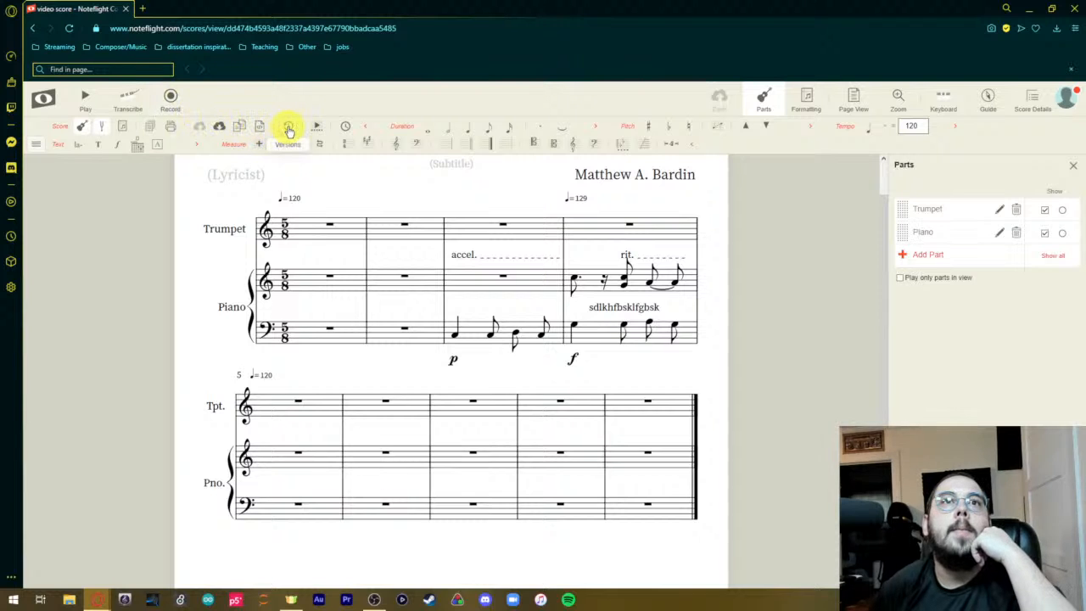
Collapse the extra score options, play the score back, and stop playback to return to editing.
click(366, 129)
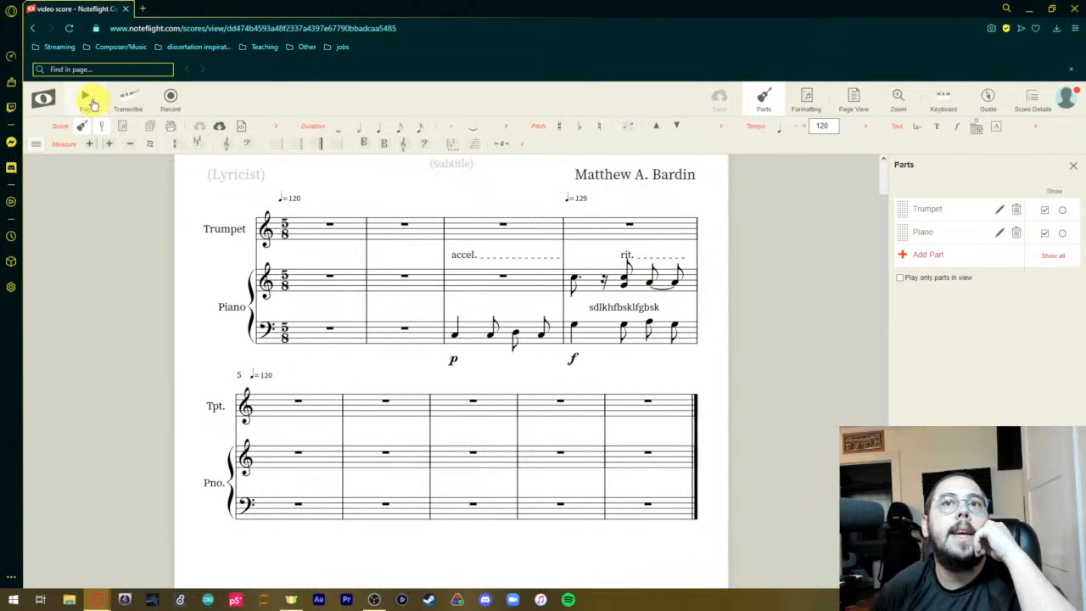
click(88, 100)
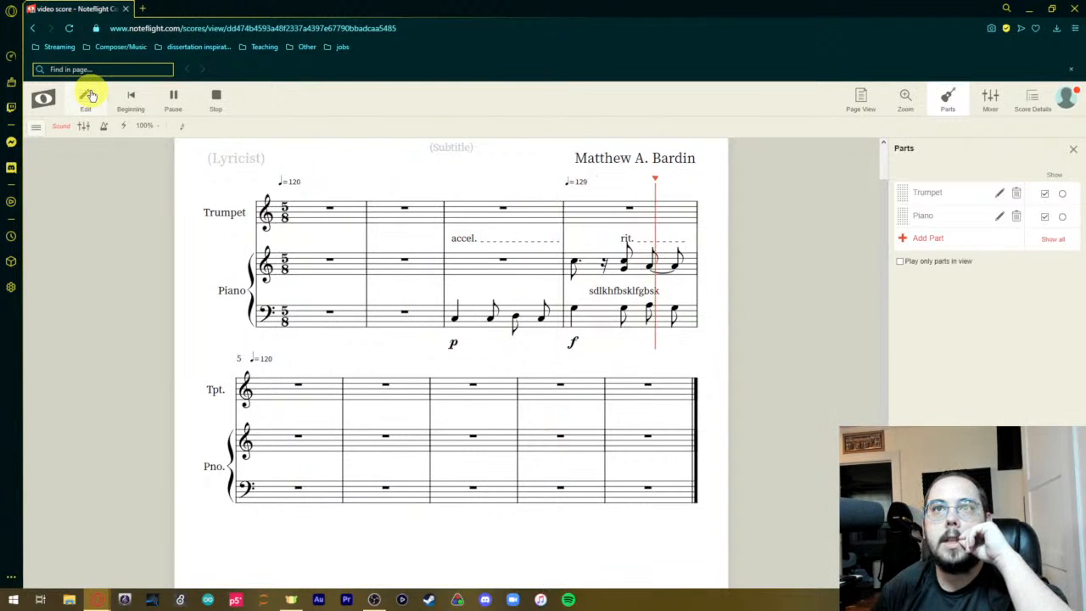
click(222, 98)
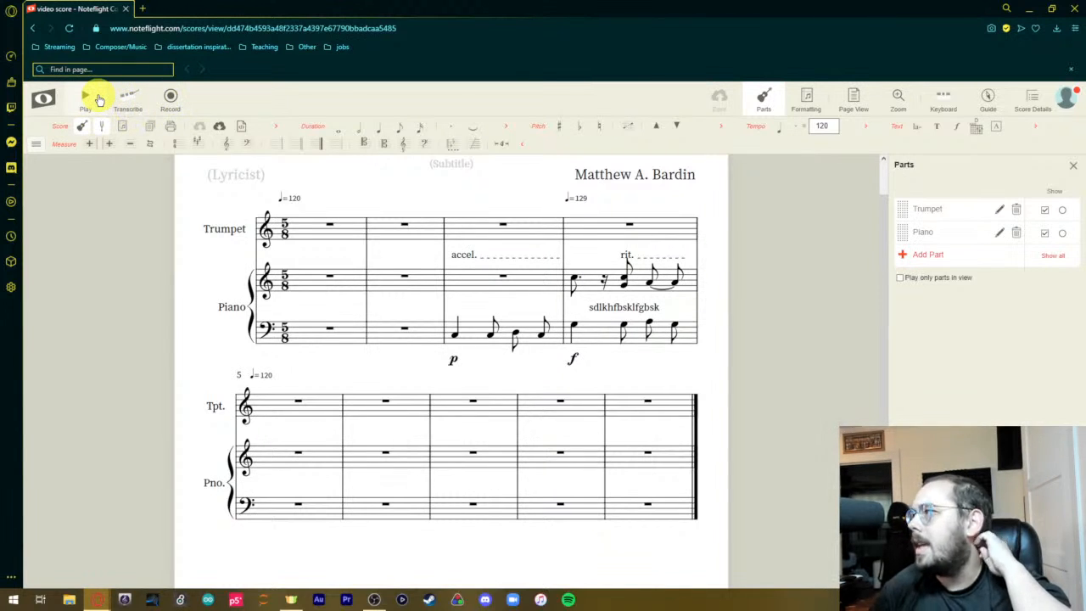
Try to record audio for the score, dismiss the upgrade offer, and open the score formatting options.
click(170, 103)
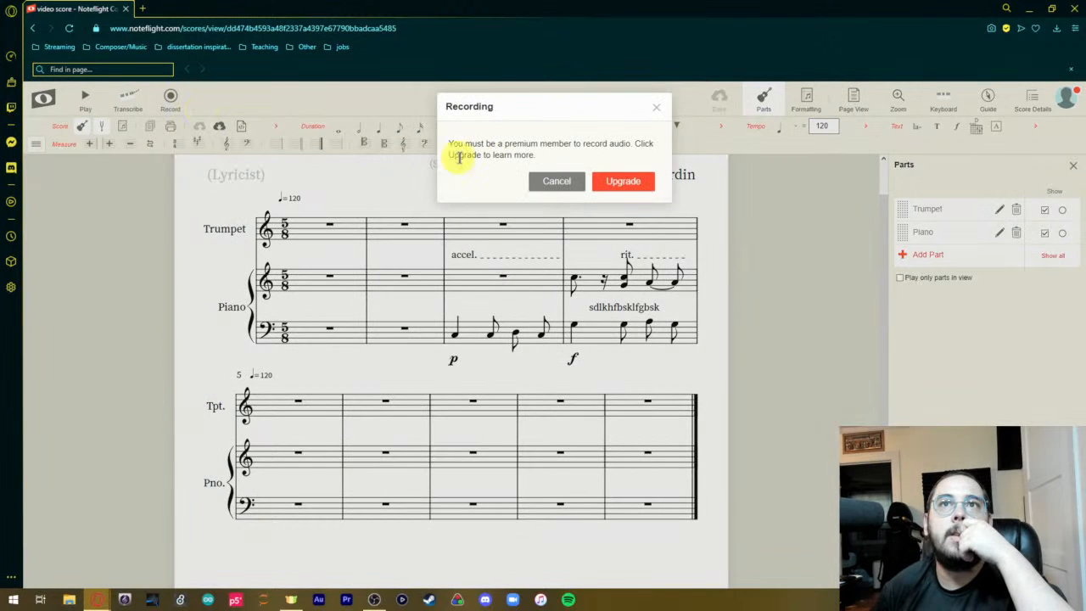
click(660, 111)
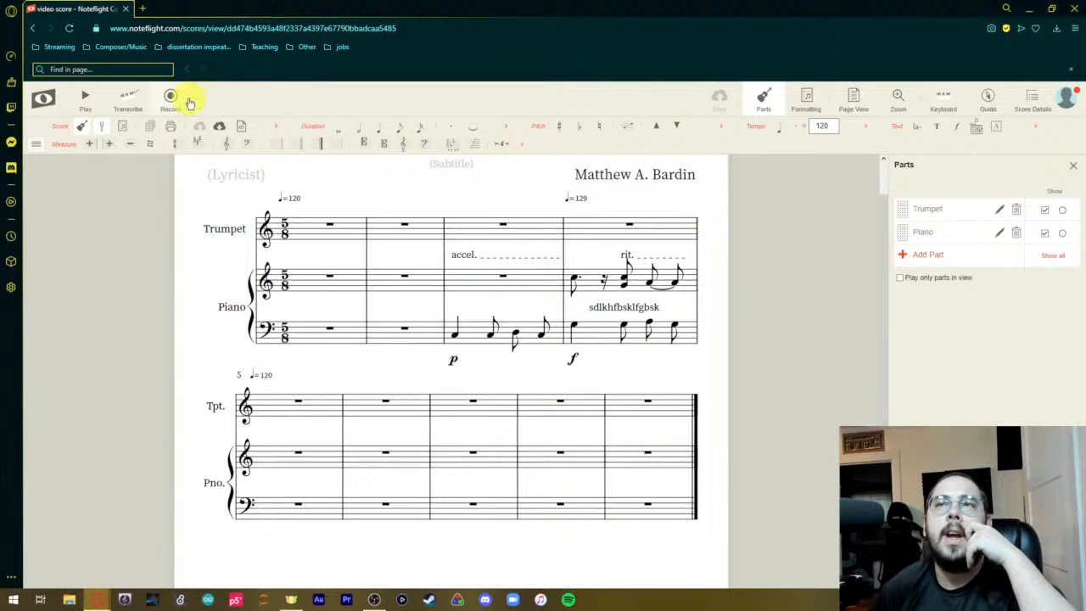
click(808, 102)
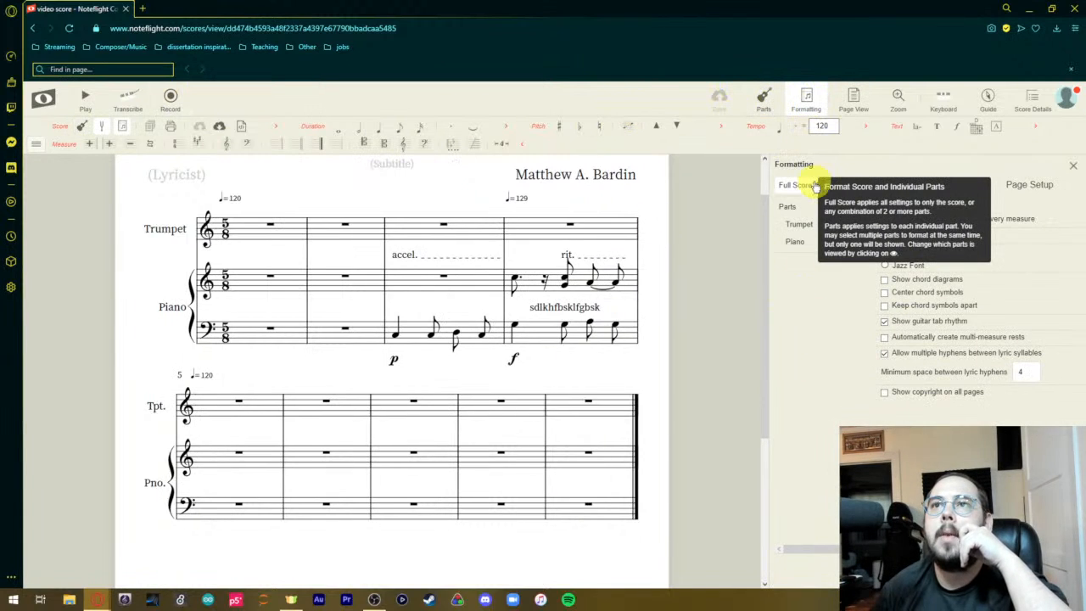
Preview the score in Strip View, Flow View and Perform View.
click(853, 99)
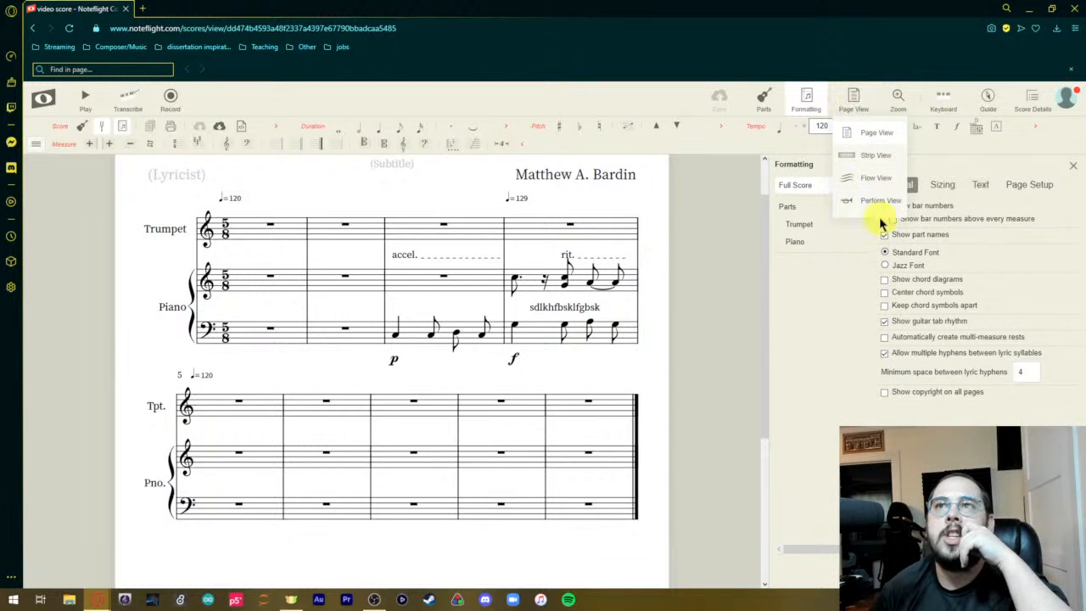
click(865, 155)
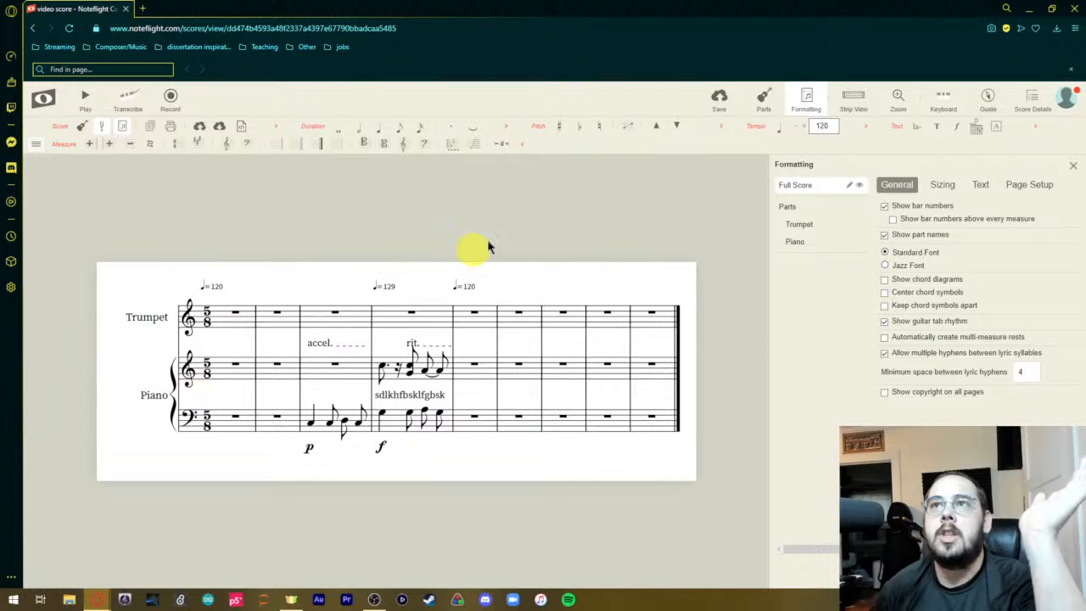
click(851, 104)
click(857, 178)
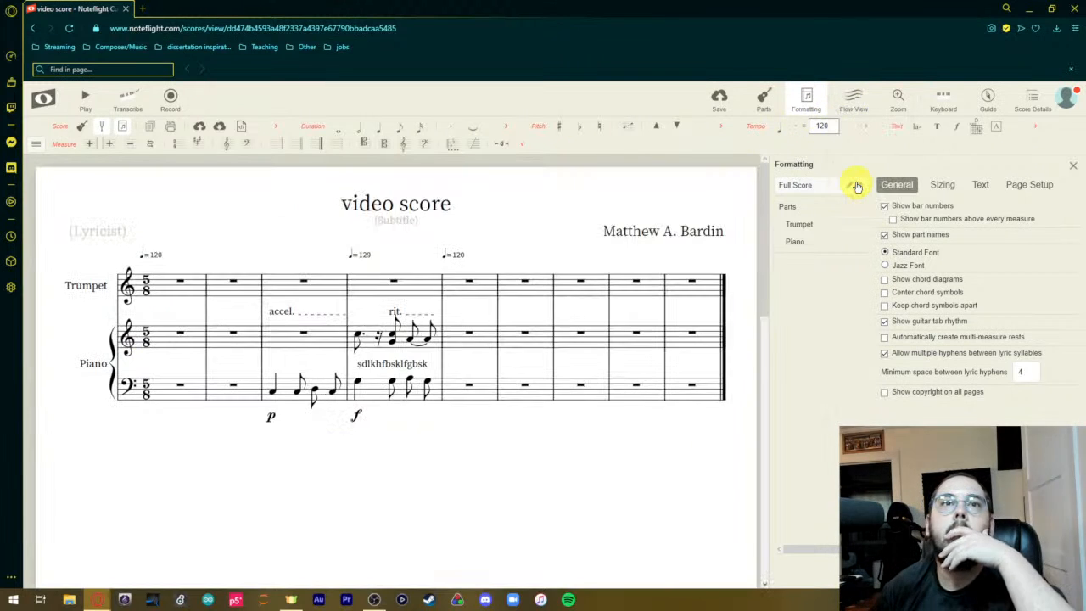
click(853, 102)
click(866, 201)
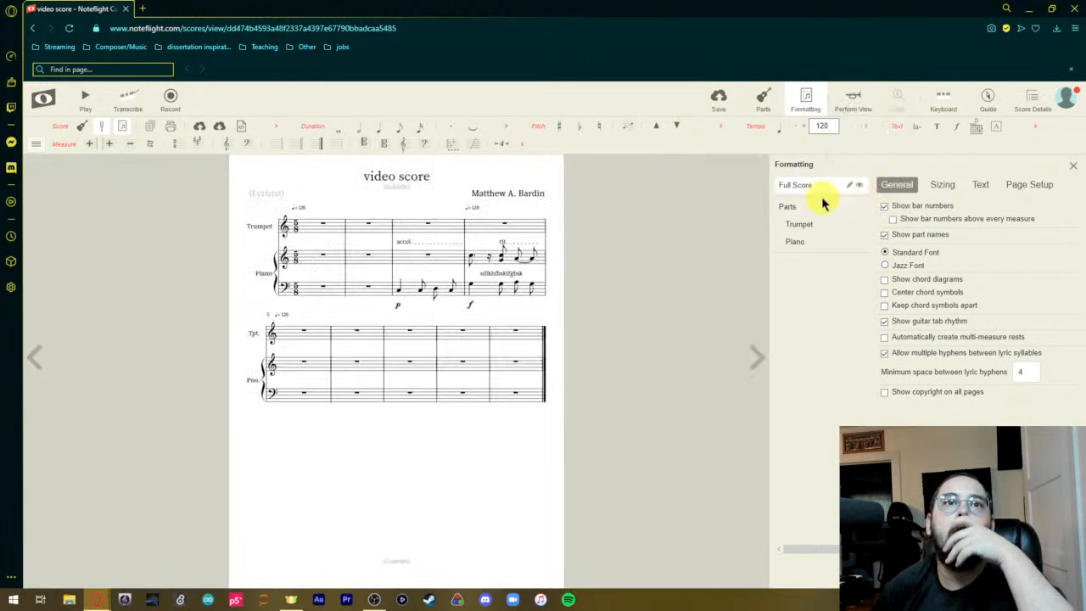
Return the score to Page View and close the formatting options.
click(806, 102)
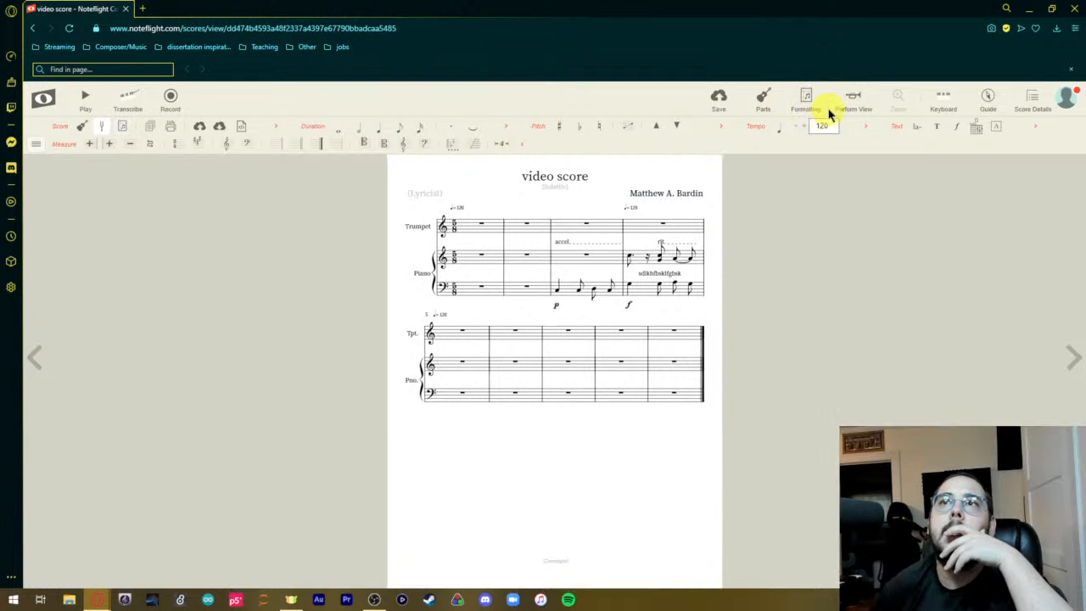
click(821, 111)
click(854, 102)
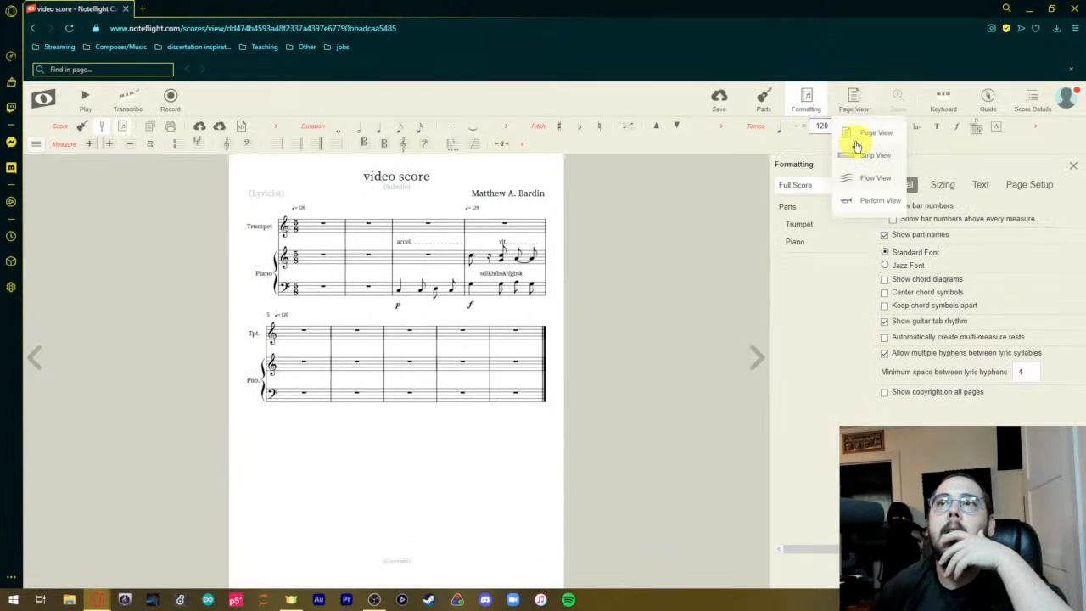
click(856, 152)
click(1075, 168)
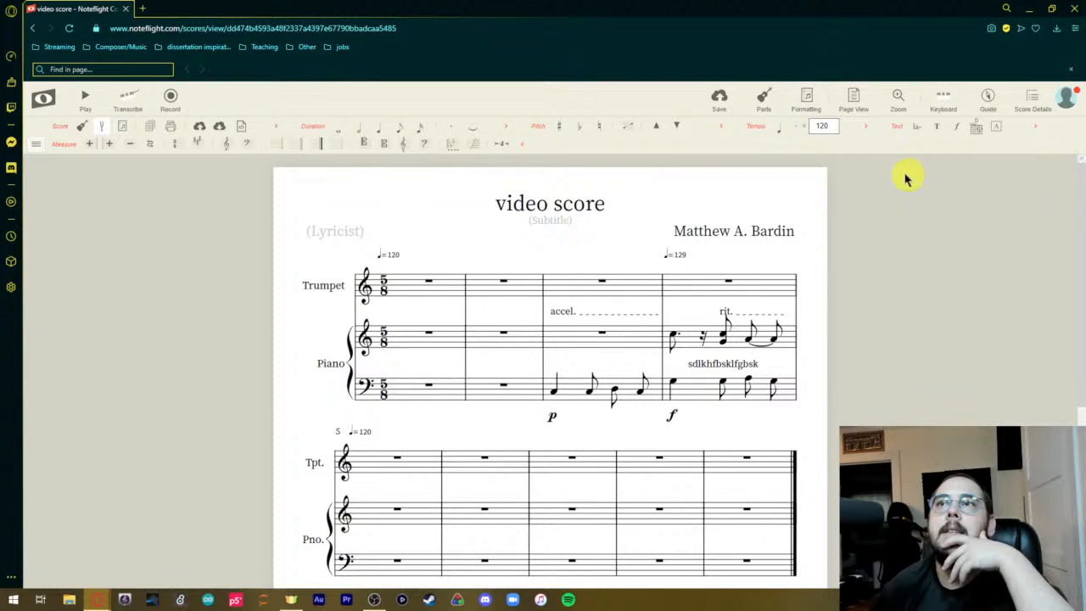
Using the on-screen piano keyboard, enter eighth notes C4, C4, G4, F4, E4 in Trumpet measure 6 and D4 plus four D5s in measure 7; hide the keyboard.
click(942, 100)
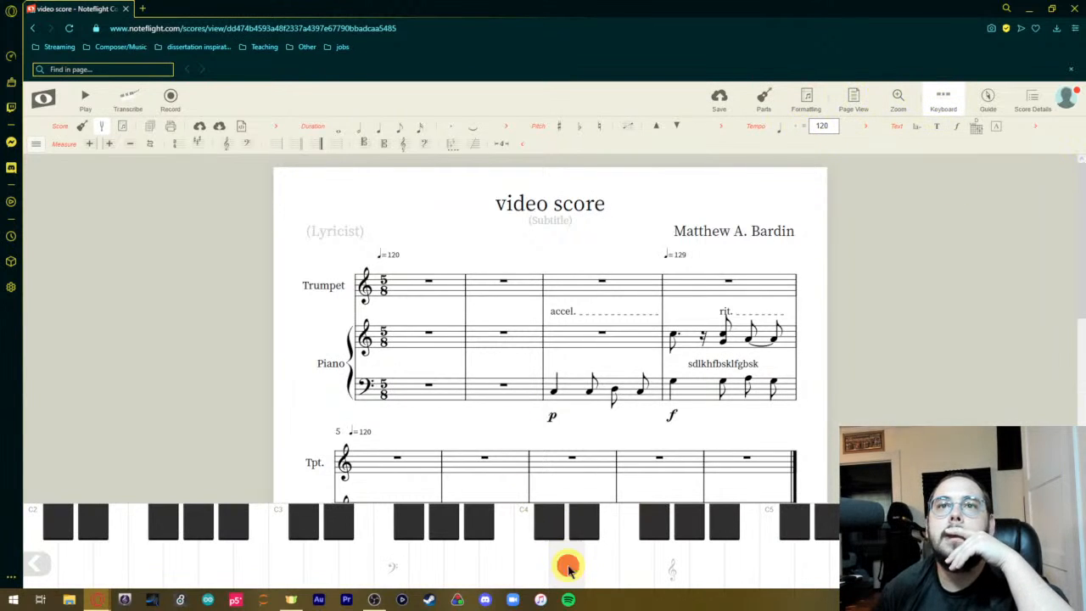
scroll(508, 406, down, 3)
click(492, 294)
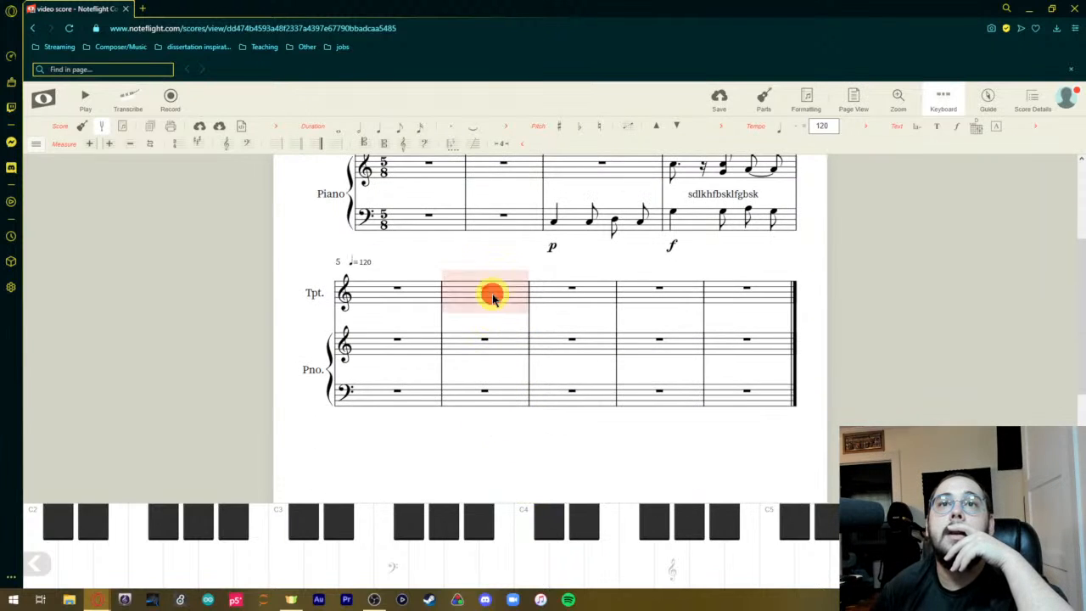
click(542, 571)
click(543, 572)
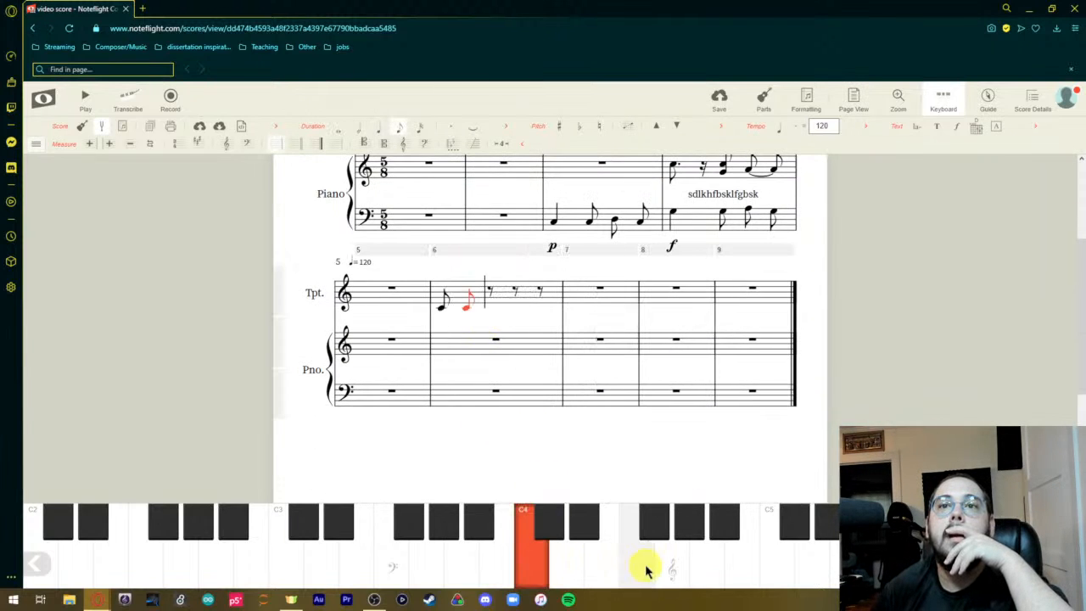
click(676, 569)
click(629, 571)
click(597, 574)
click(552, 575)
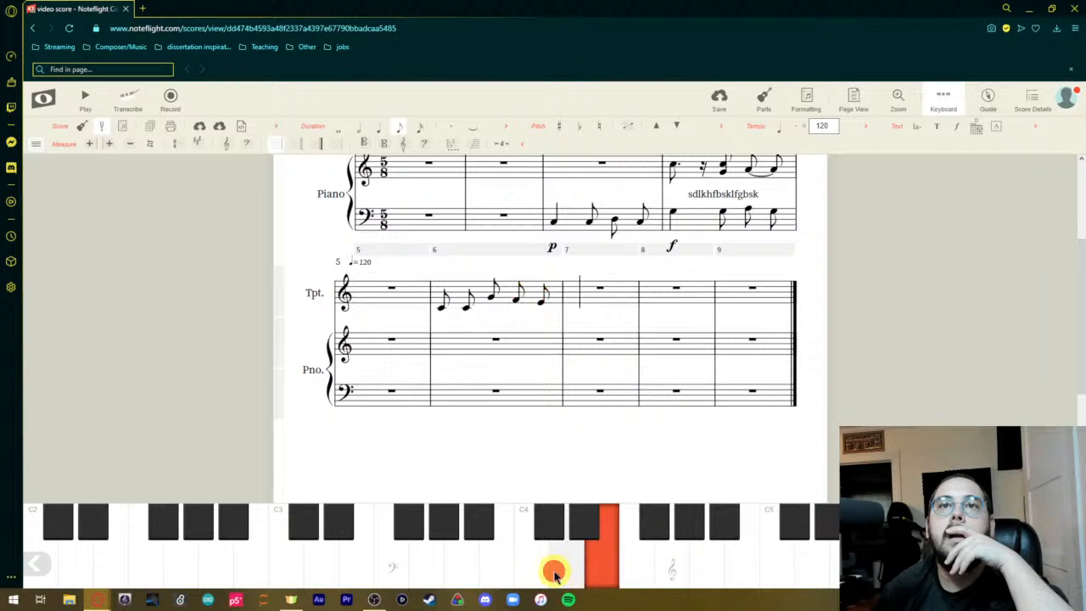
click(803, 562)
click(807, 563)
click(807, 562)
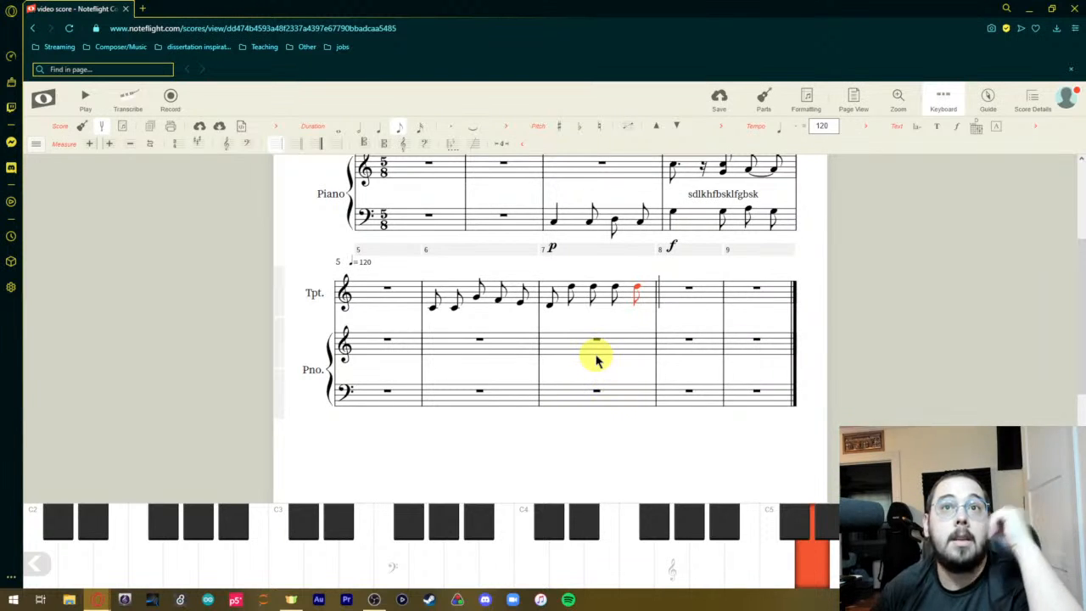
click(943, 100)
Review the score details, including genre, difficulty, format, cover art and sharing, and close them.
click(987, 102)
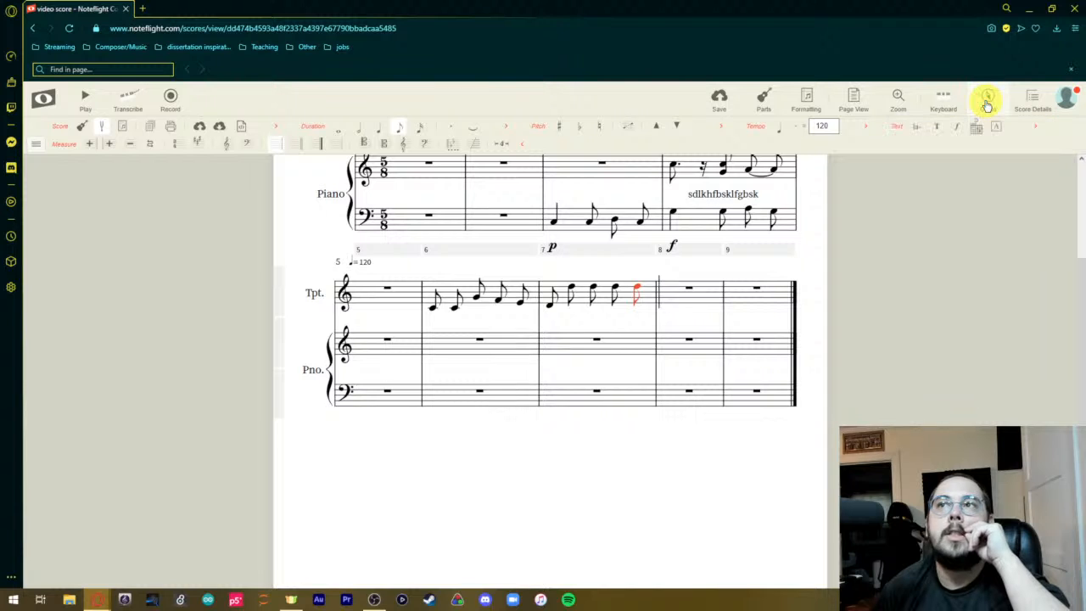
click(1032, 100)
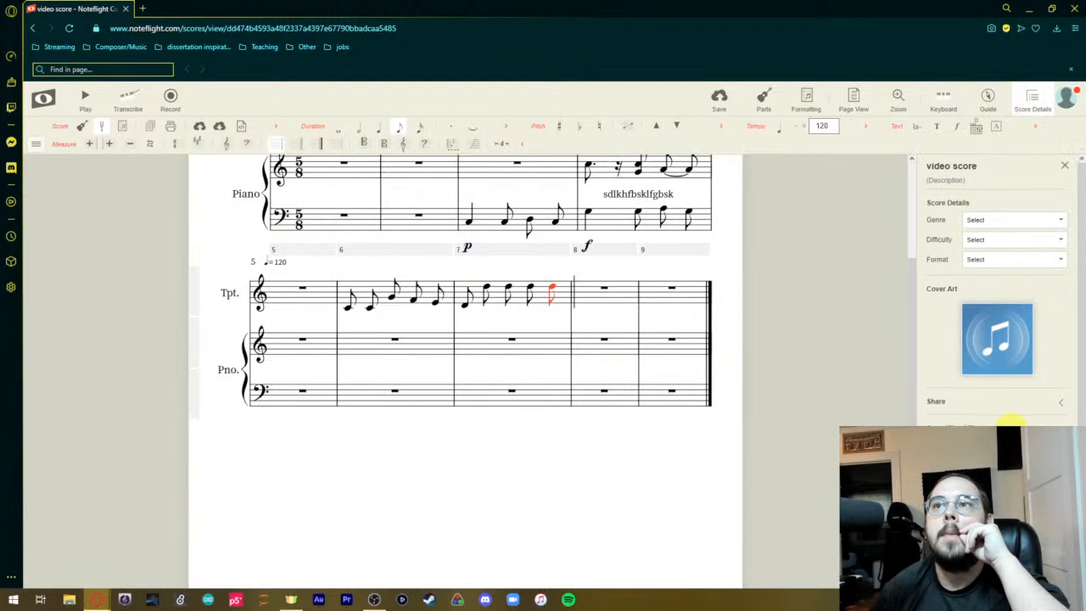
scroll(1012, 421, down, 1)
scroll(1010, 421, up, 1)
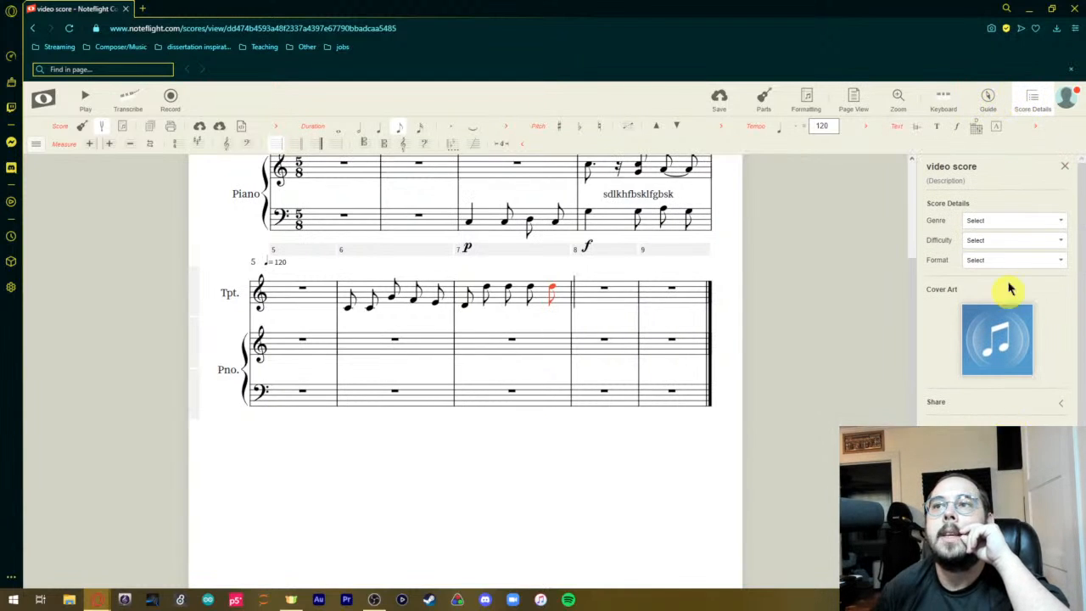
click(1033, 98)
scroll(699, 501, up, 3)
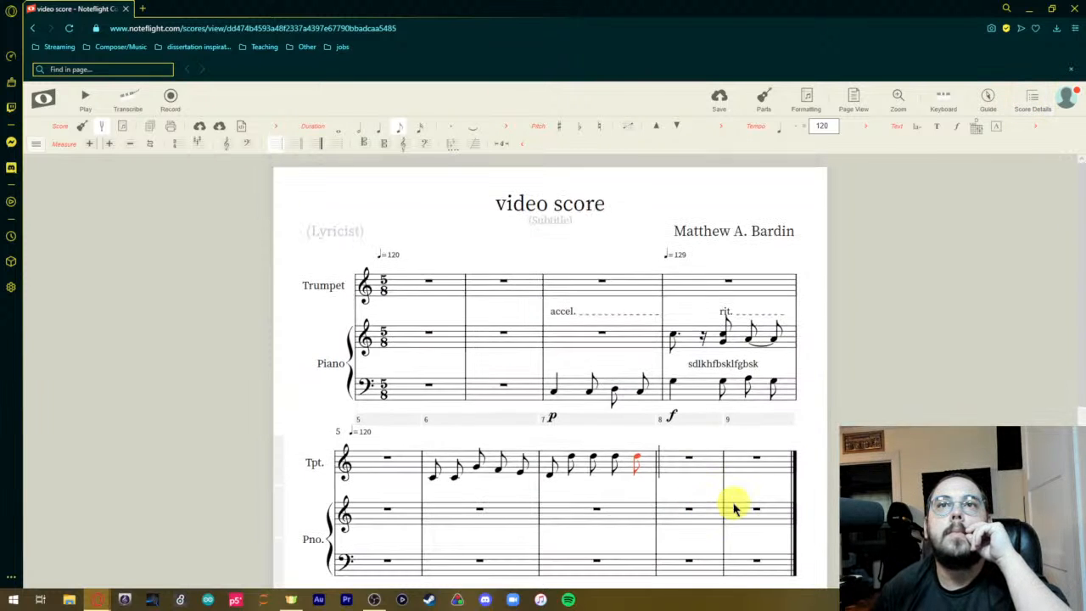
Play the score, rewind it to the beginning, play it through again, and stop playback to return to editing.
scroll(294, 235, down, 2)
scroll(369, 274, up, 1)
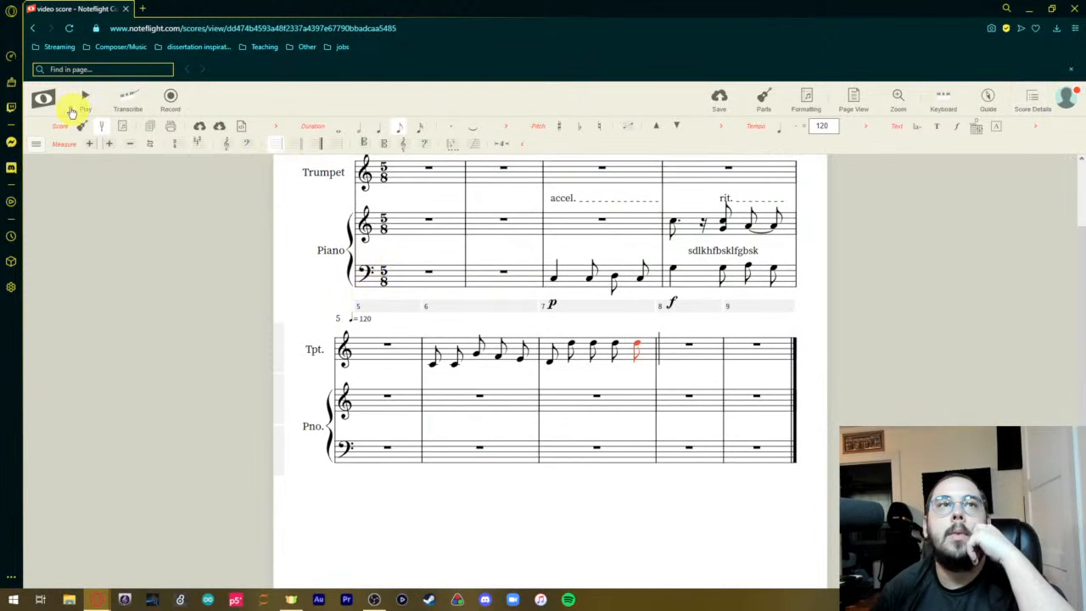
click(81, 98)
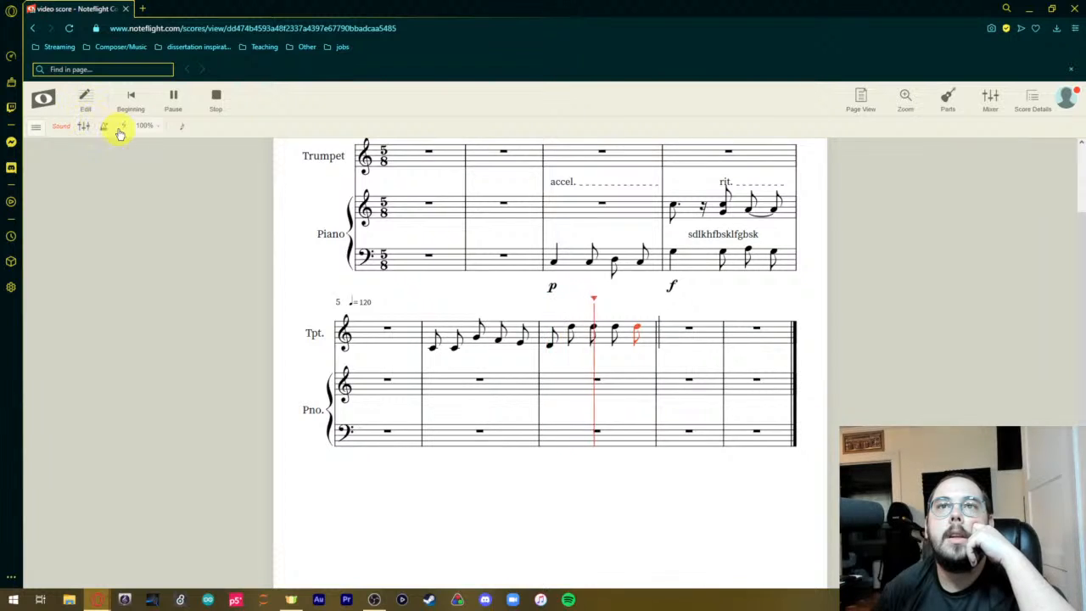
click(174, 98)
click(128, 100)
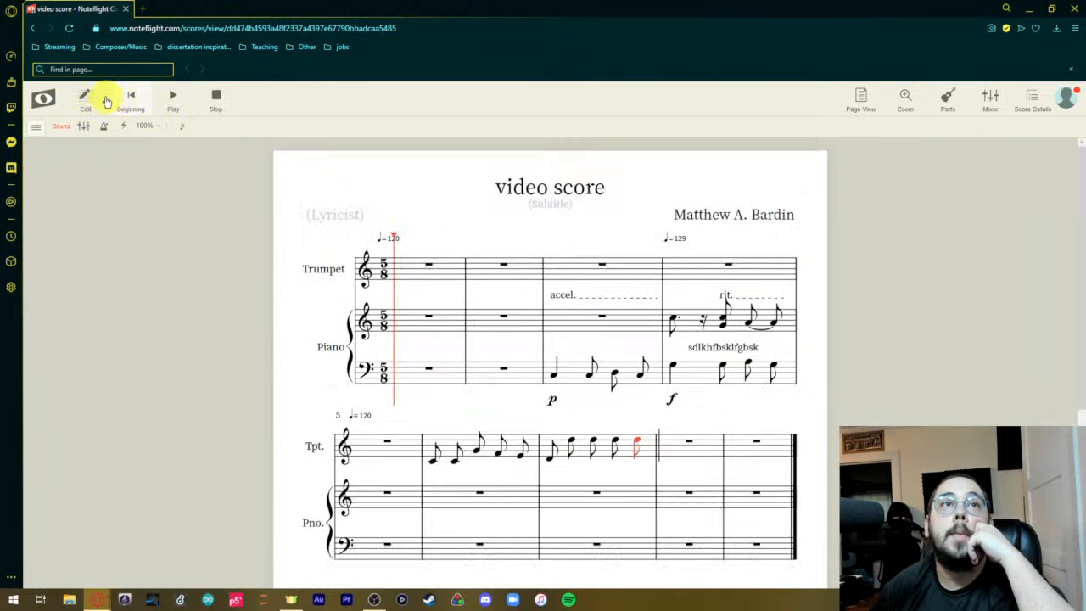
click(86, 99)
click(82, 98)
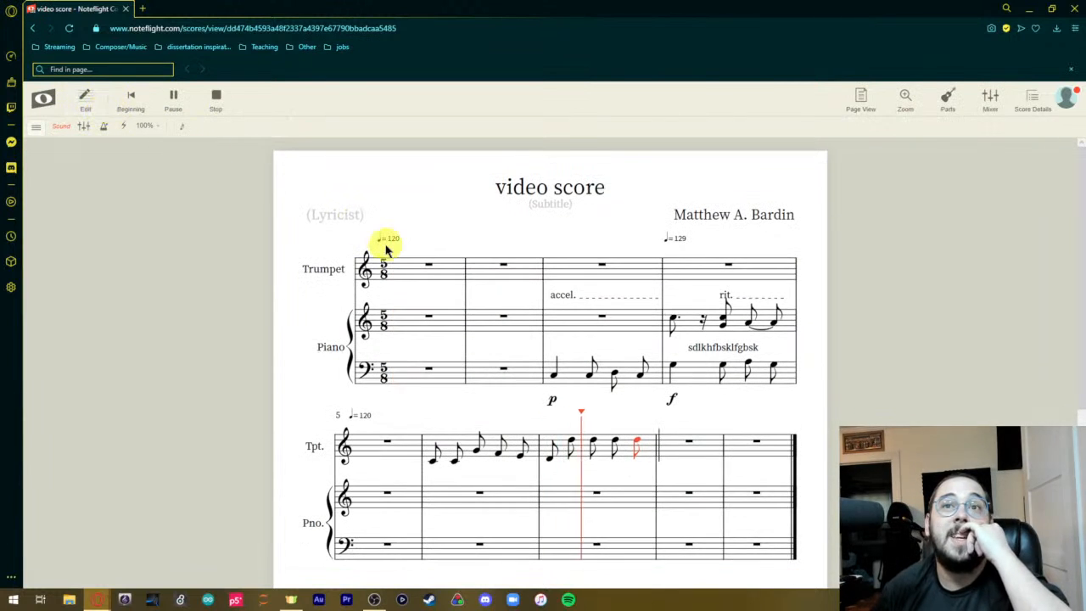
click(132, 99)
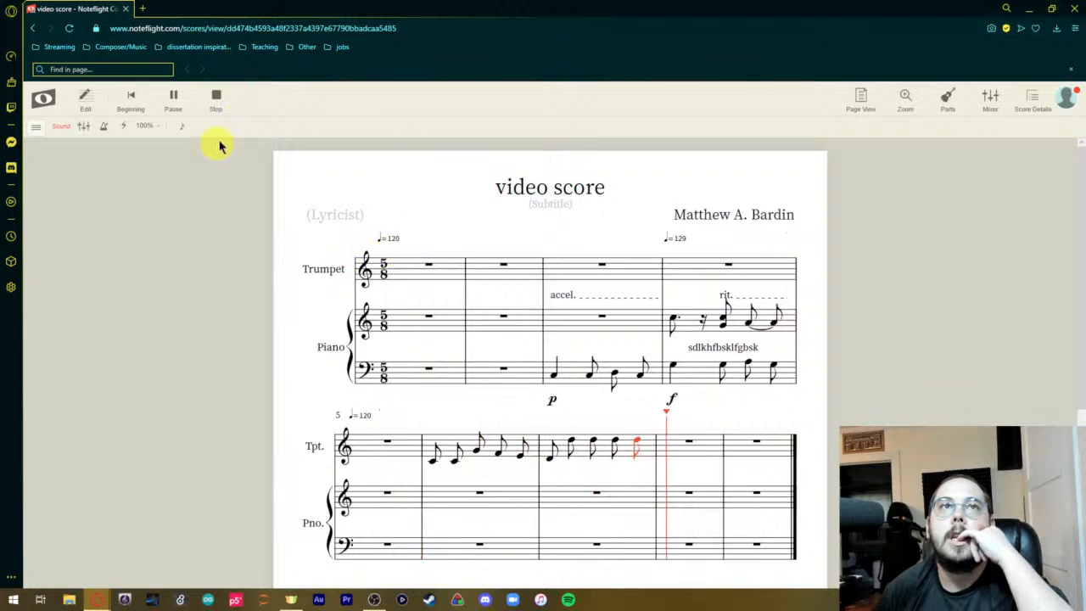
click(216, 96)
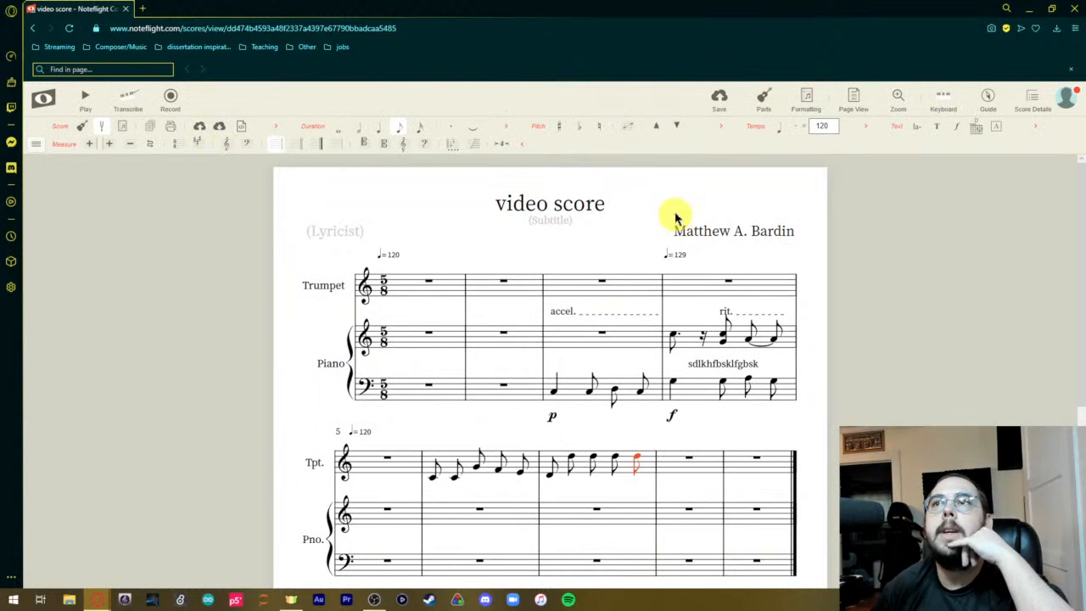